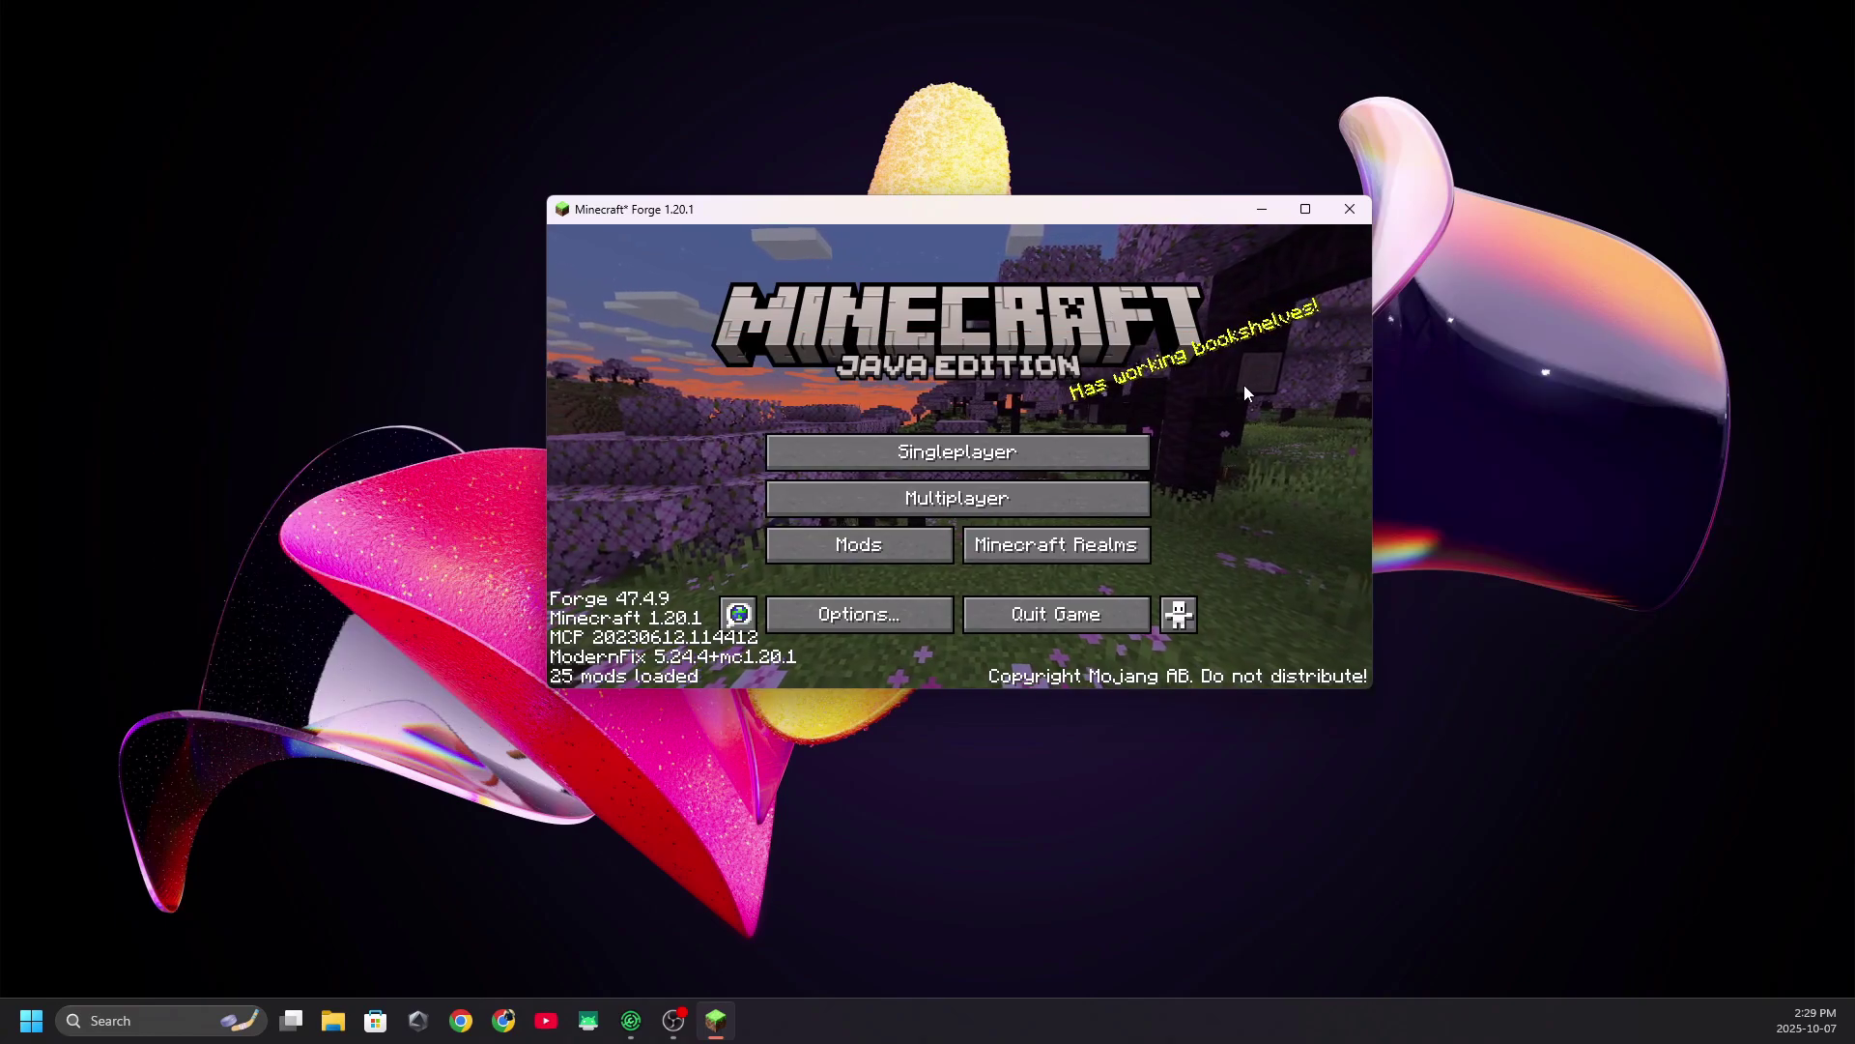
Step: Drag the Minecraft Forge title-screen window slightly up and to the right on the desktop
drag(841, 220, 824, 246)
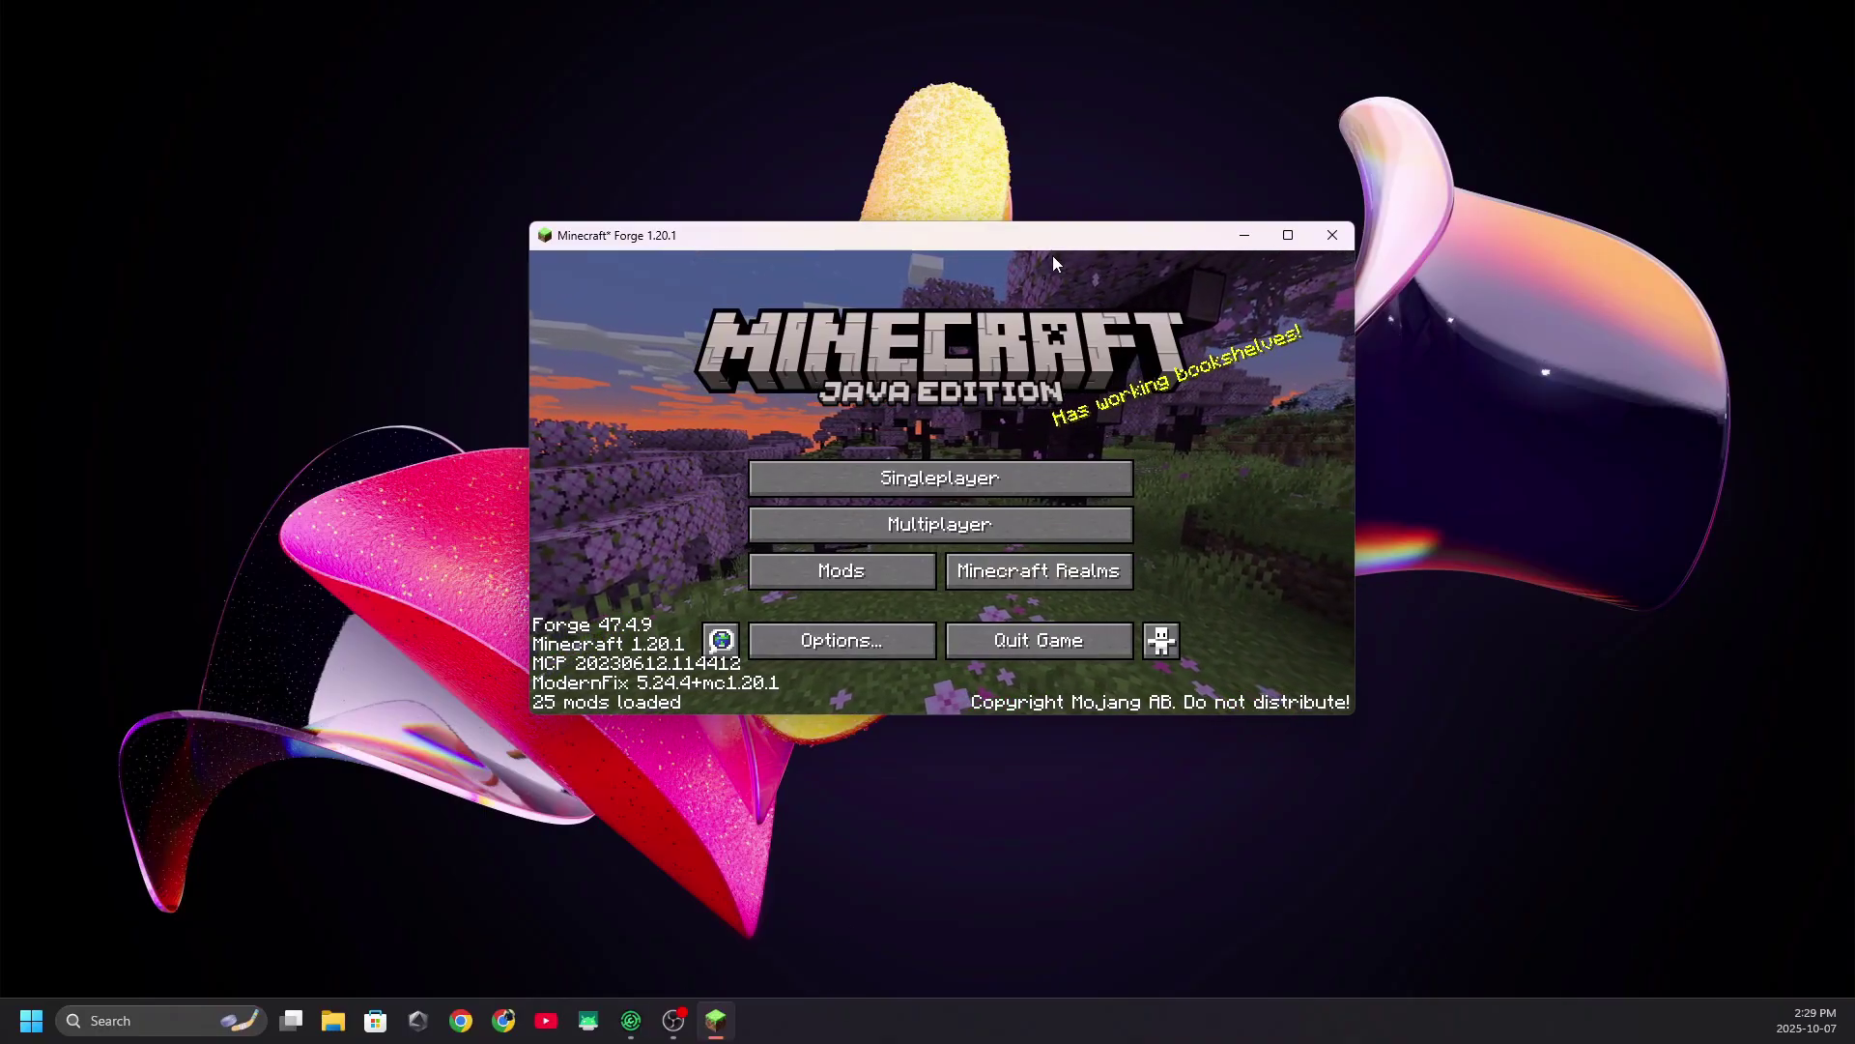
mouse_move(1055, 241)
mouse_down()
mouse_move(1188, 300)
mouse_move(1068, 223)
mouse_move(1084, 249)
mouse_up()
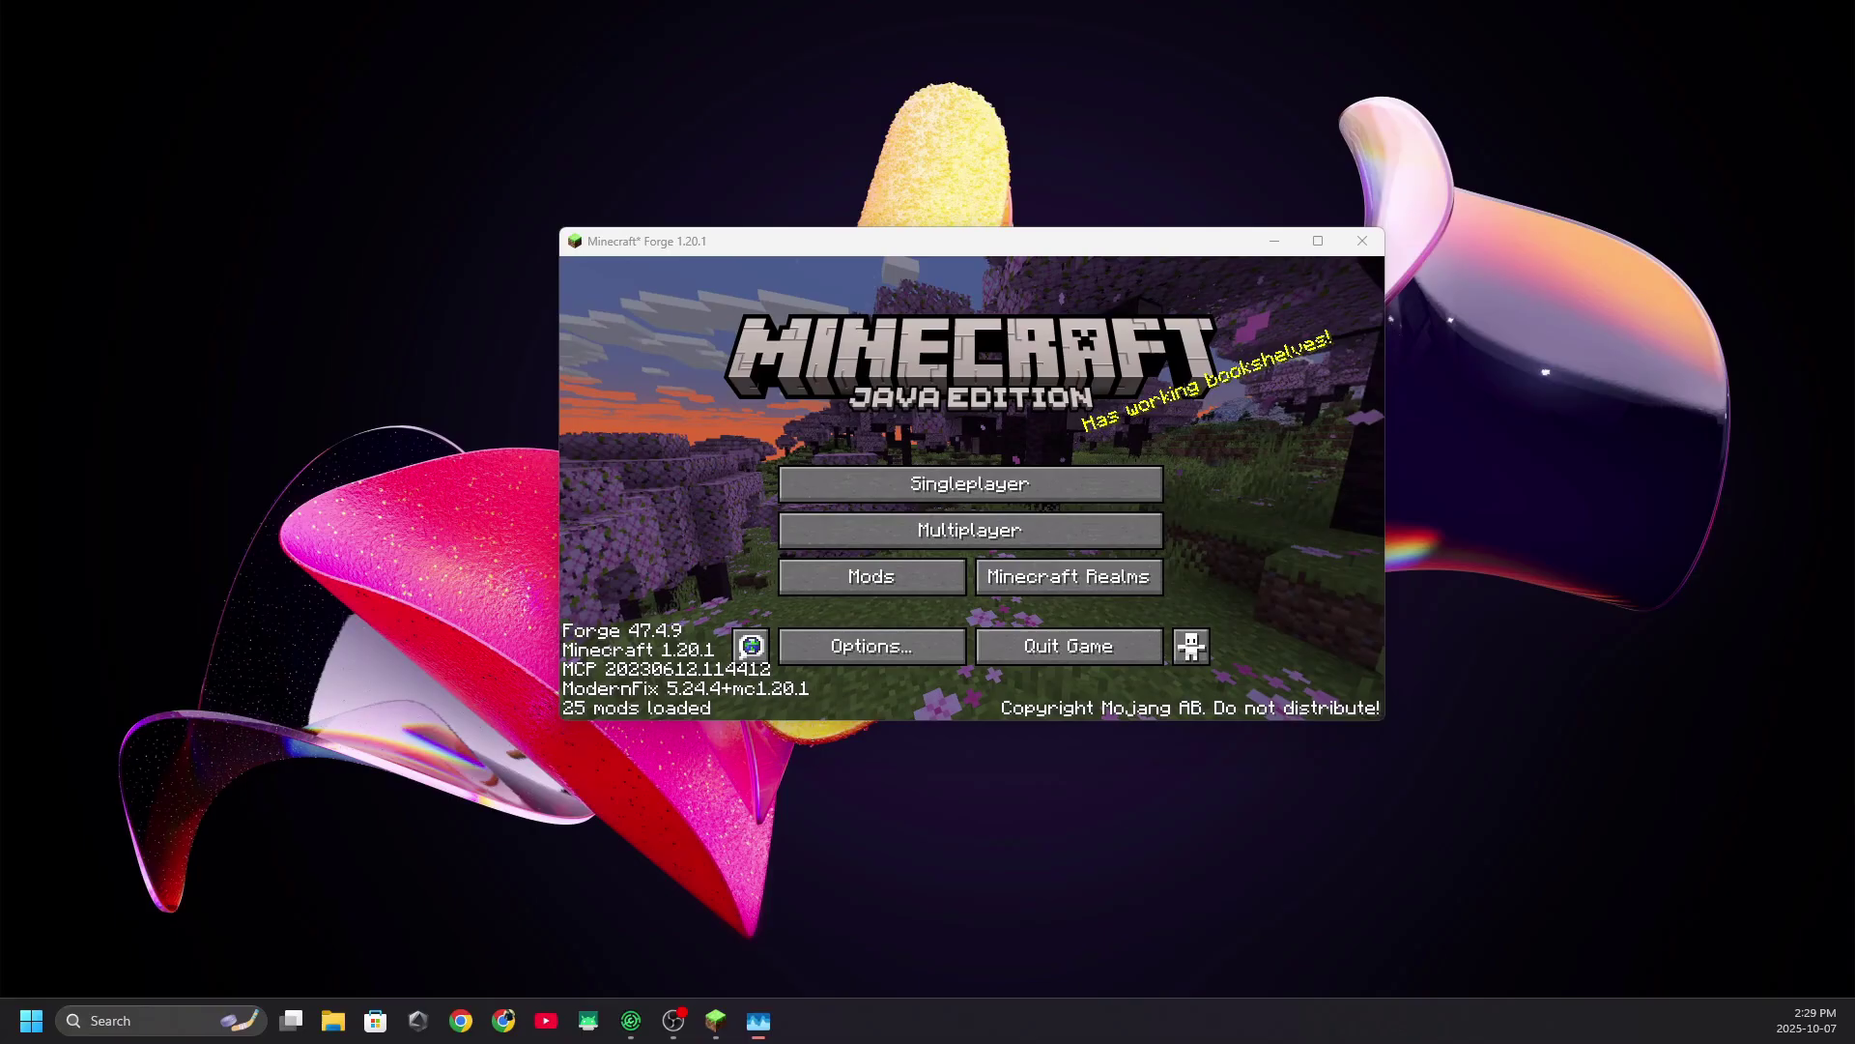
Step: In Task Manager, expand Zulu Platform x64 Architecture to show it runs Minecraft* Forge 1.20.1
key(ctrl+shift+Escape)
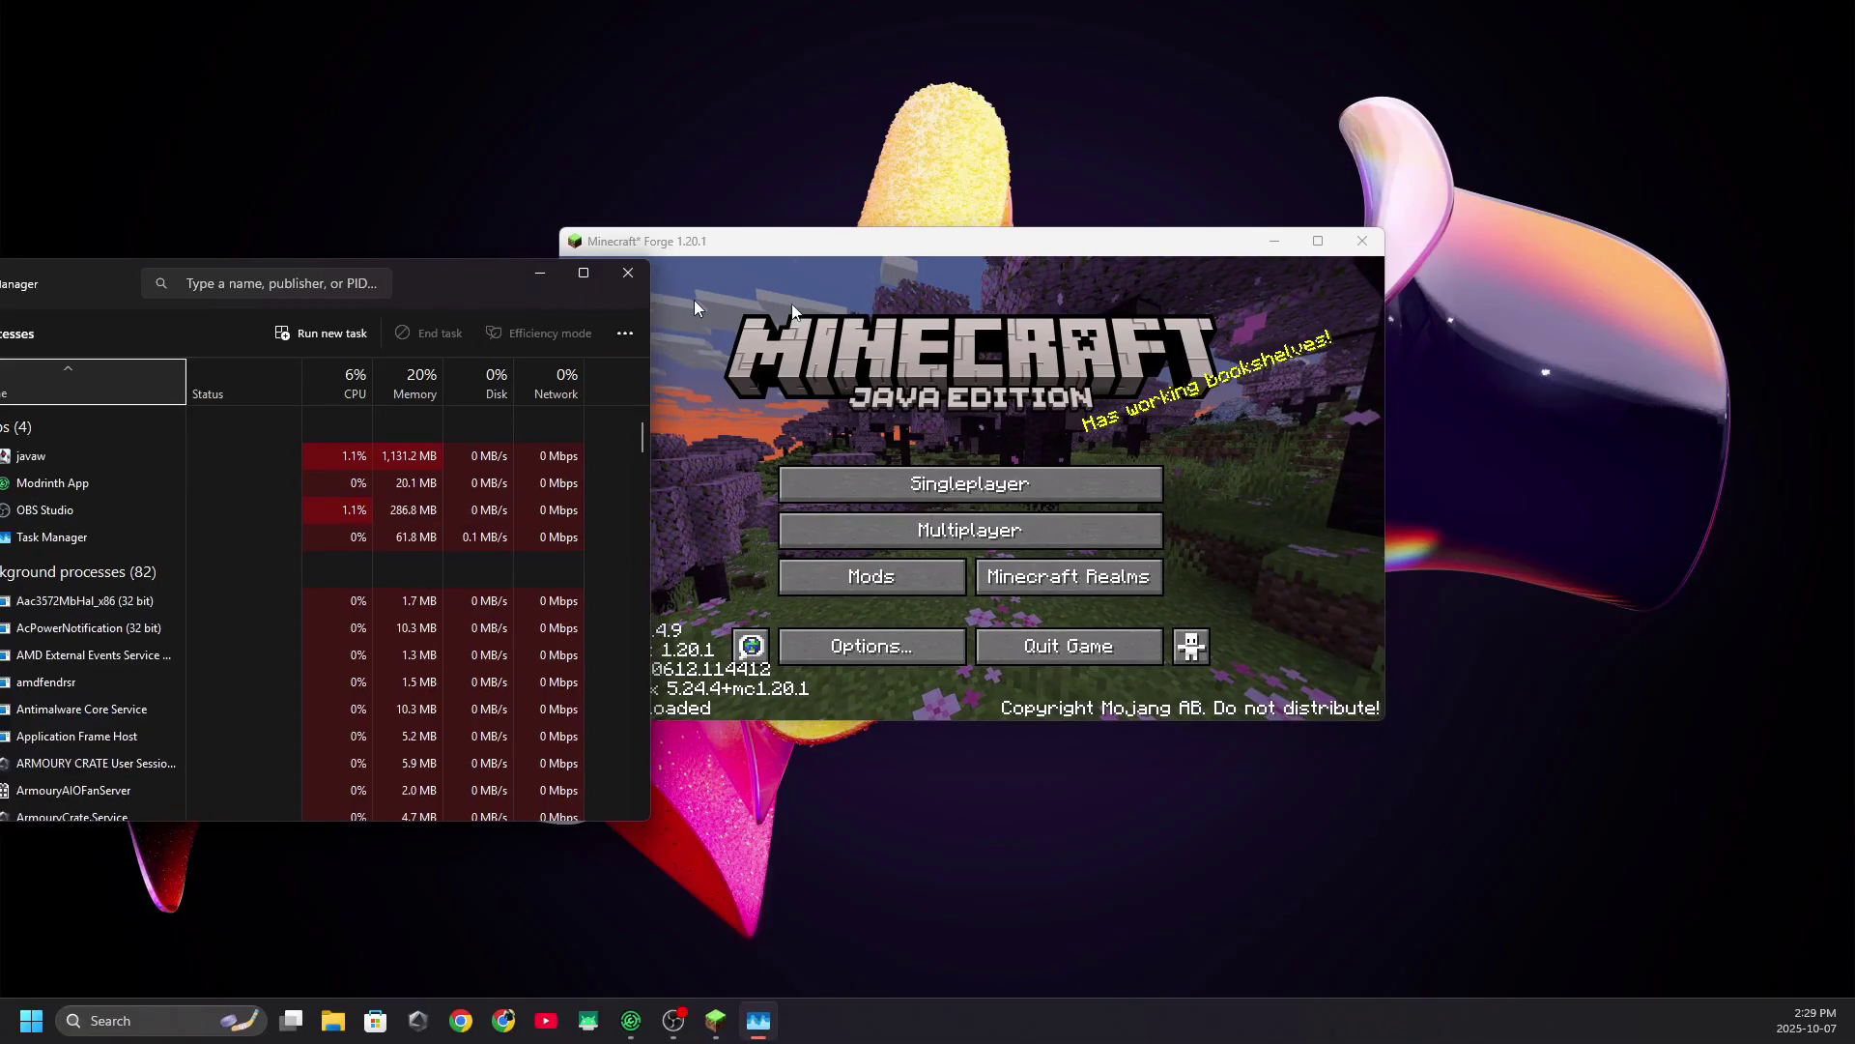
drag(434, 266, 1097, 180)
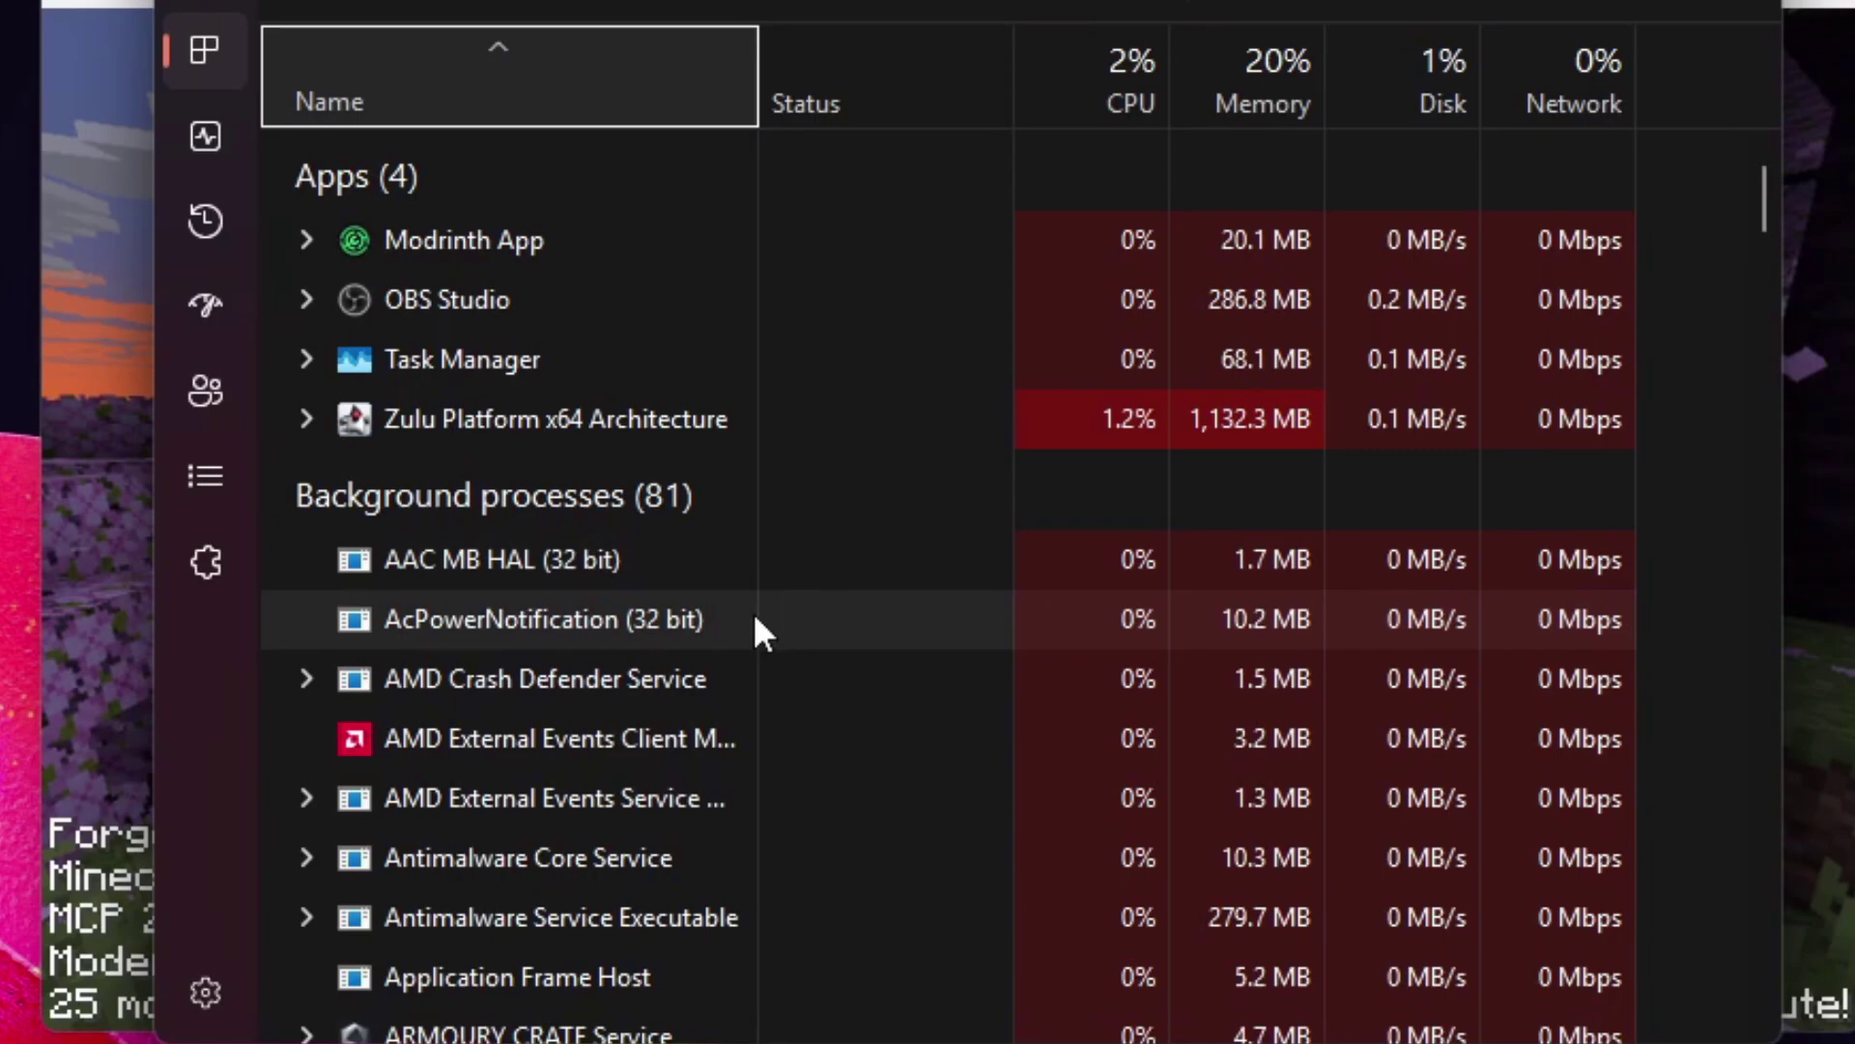
scroll(837, 591, down, 3)
scroll(655, 746, down, 6)
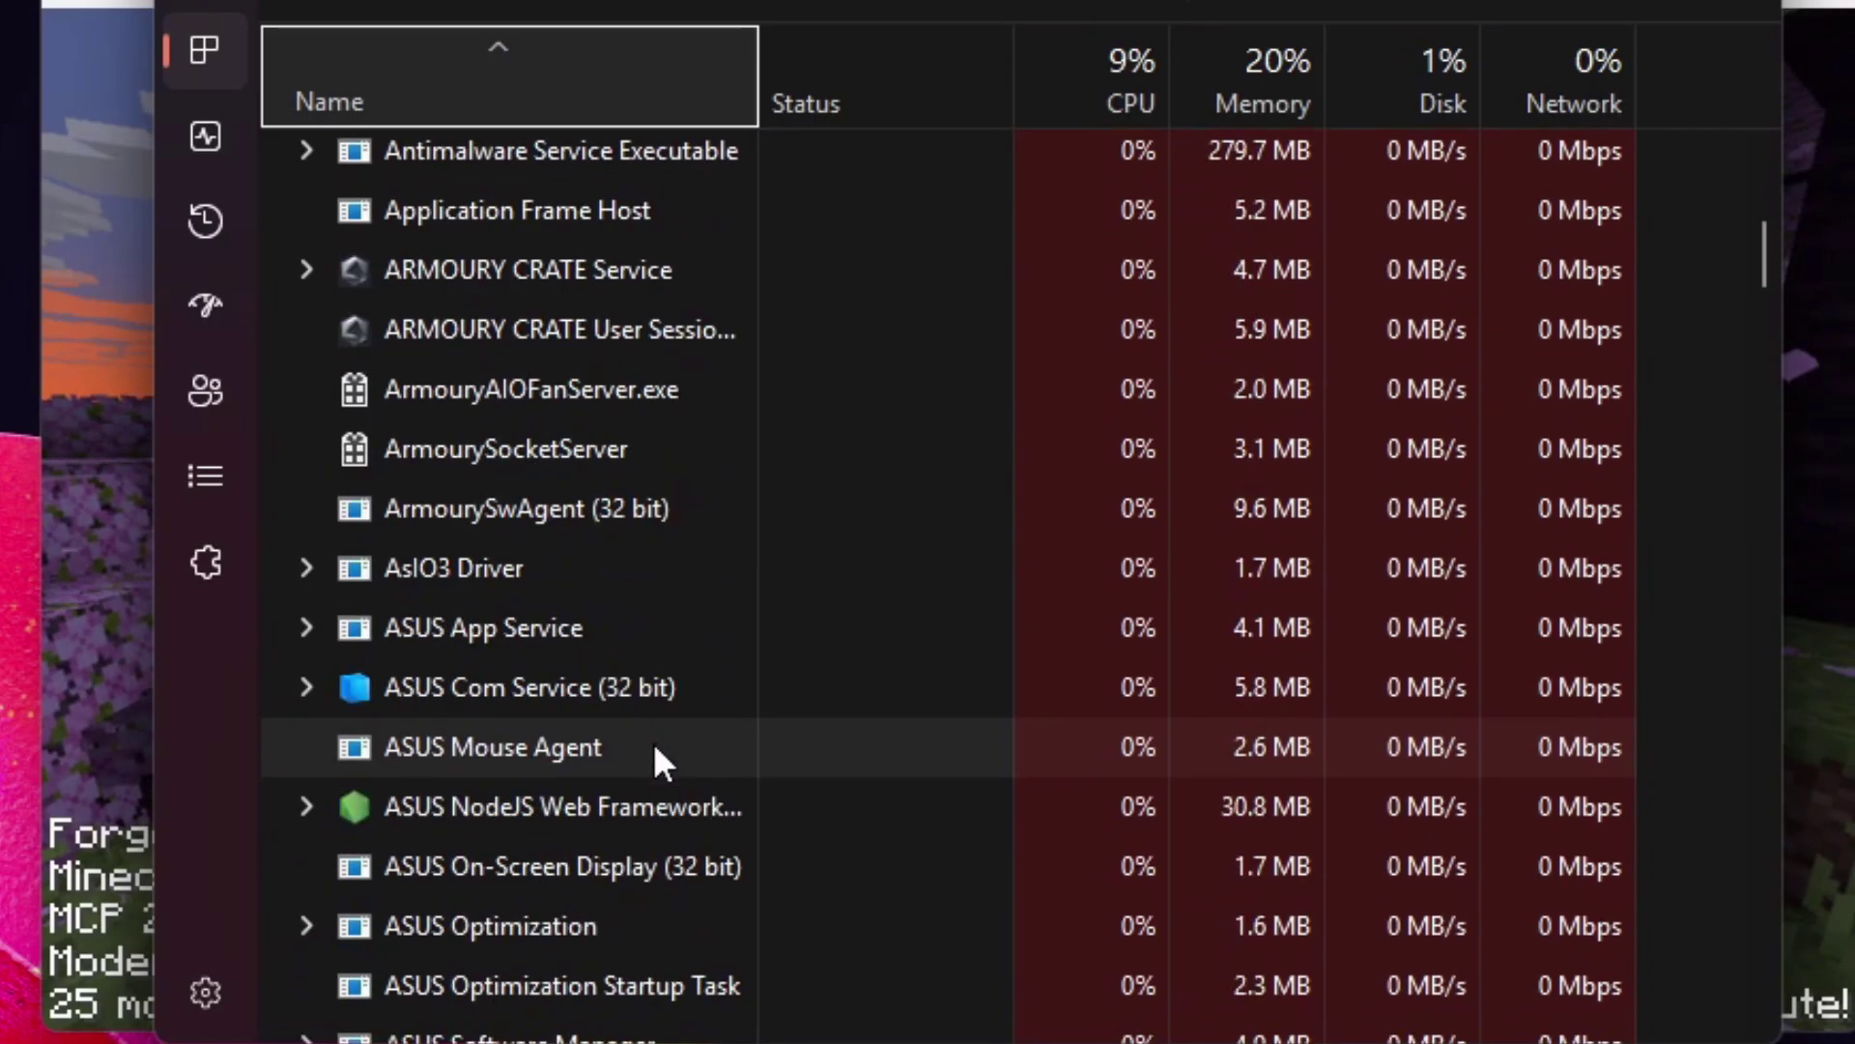
scroll(656, 744, down, 4)
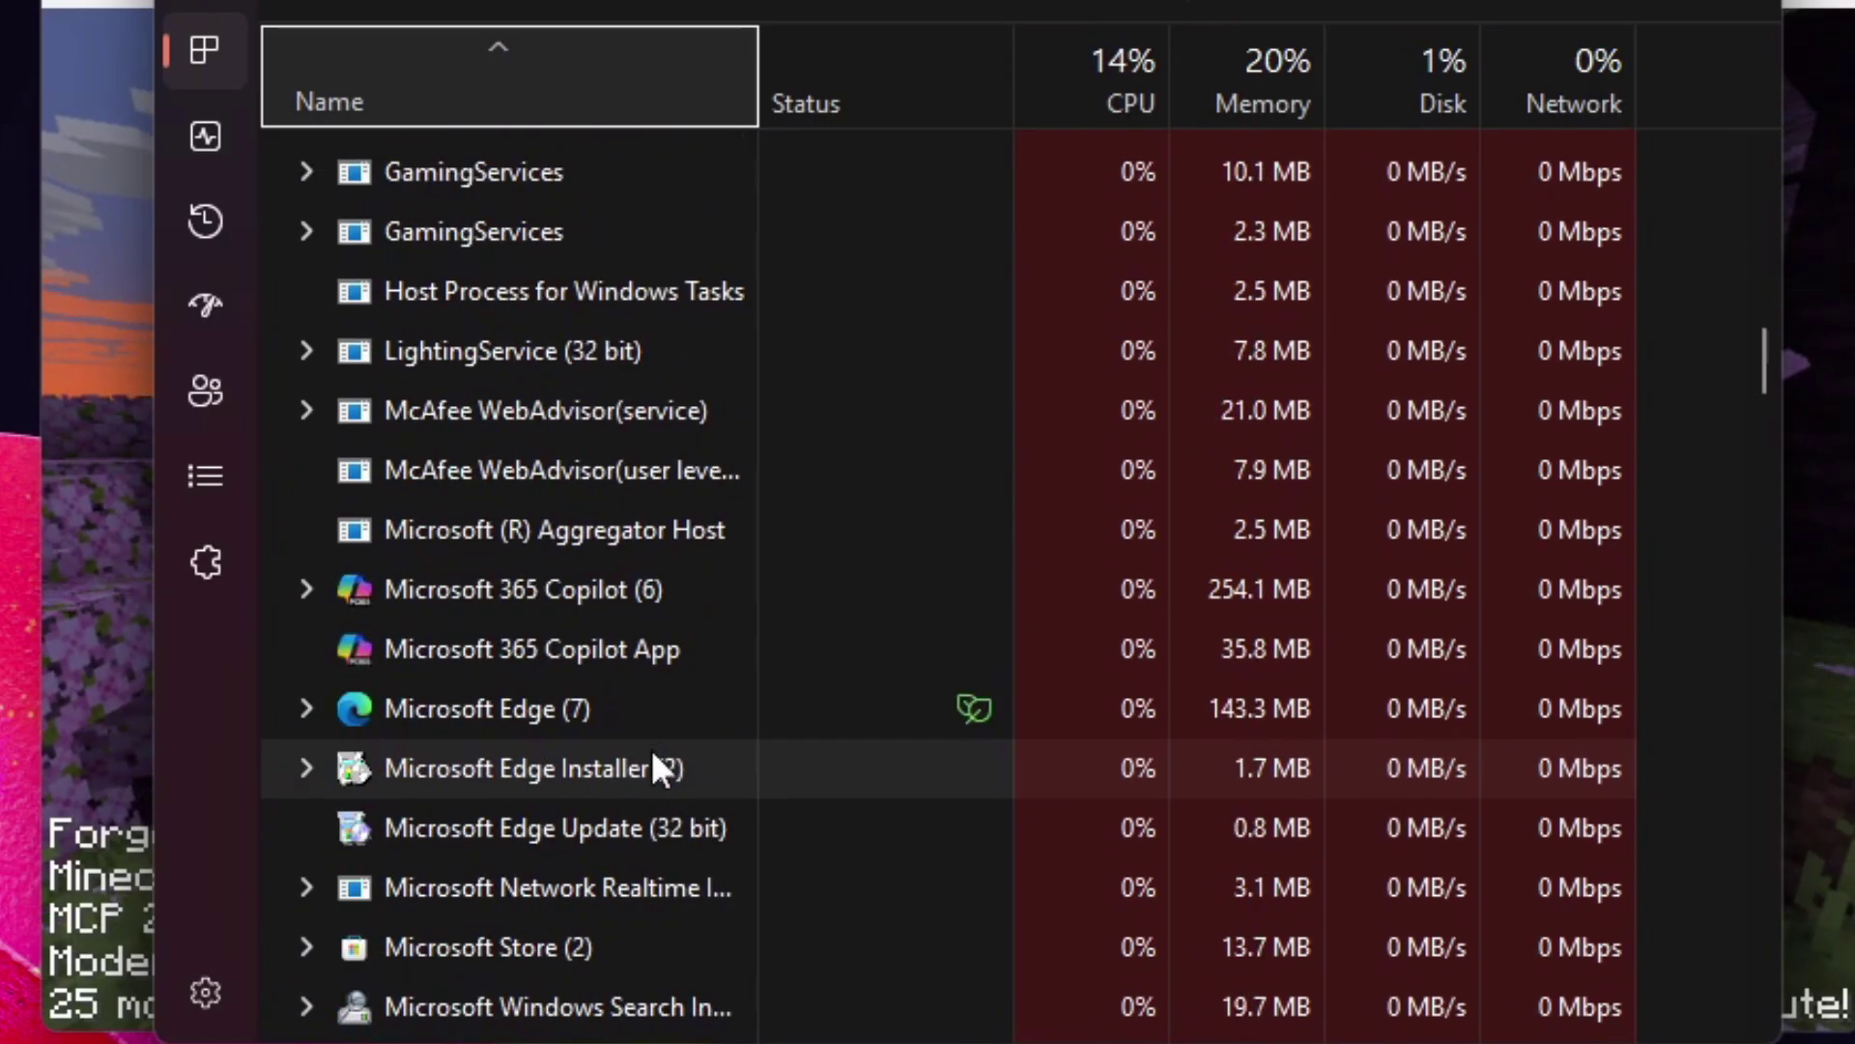
scroll(650, 762, down, 1)
scroll(648, 757, down, 1)
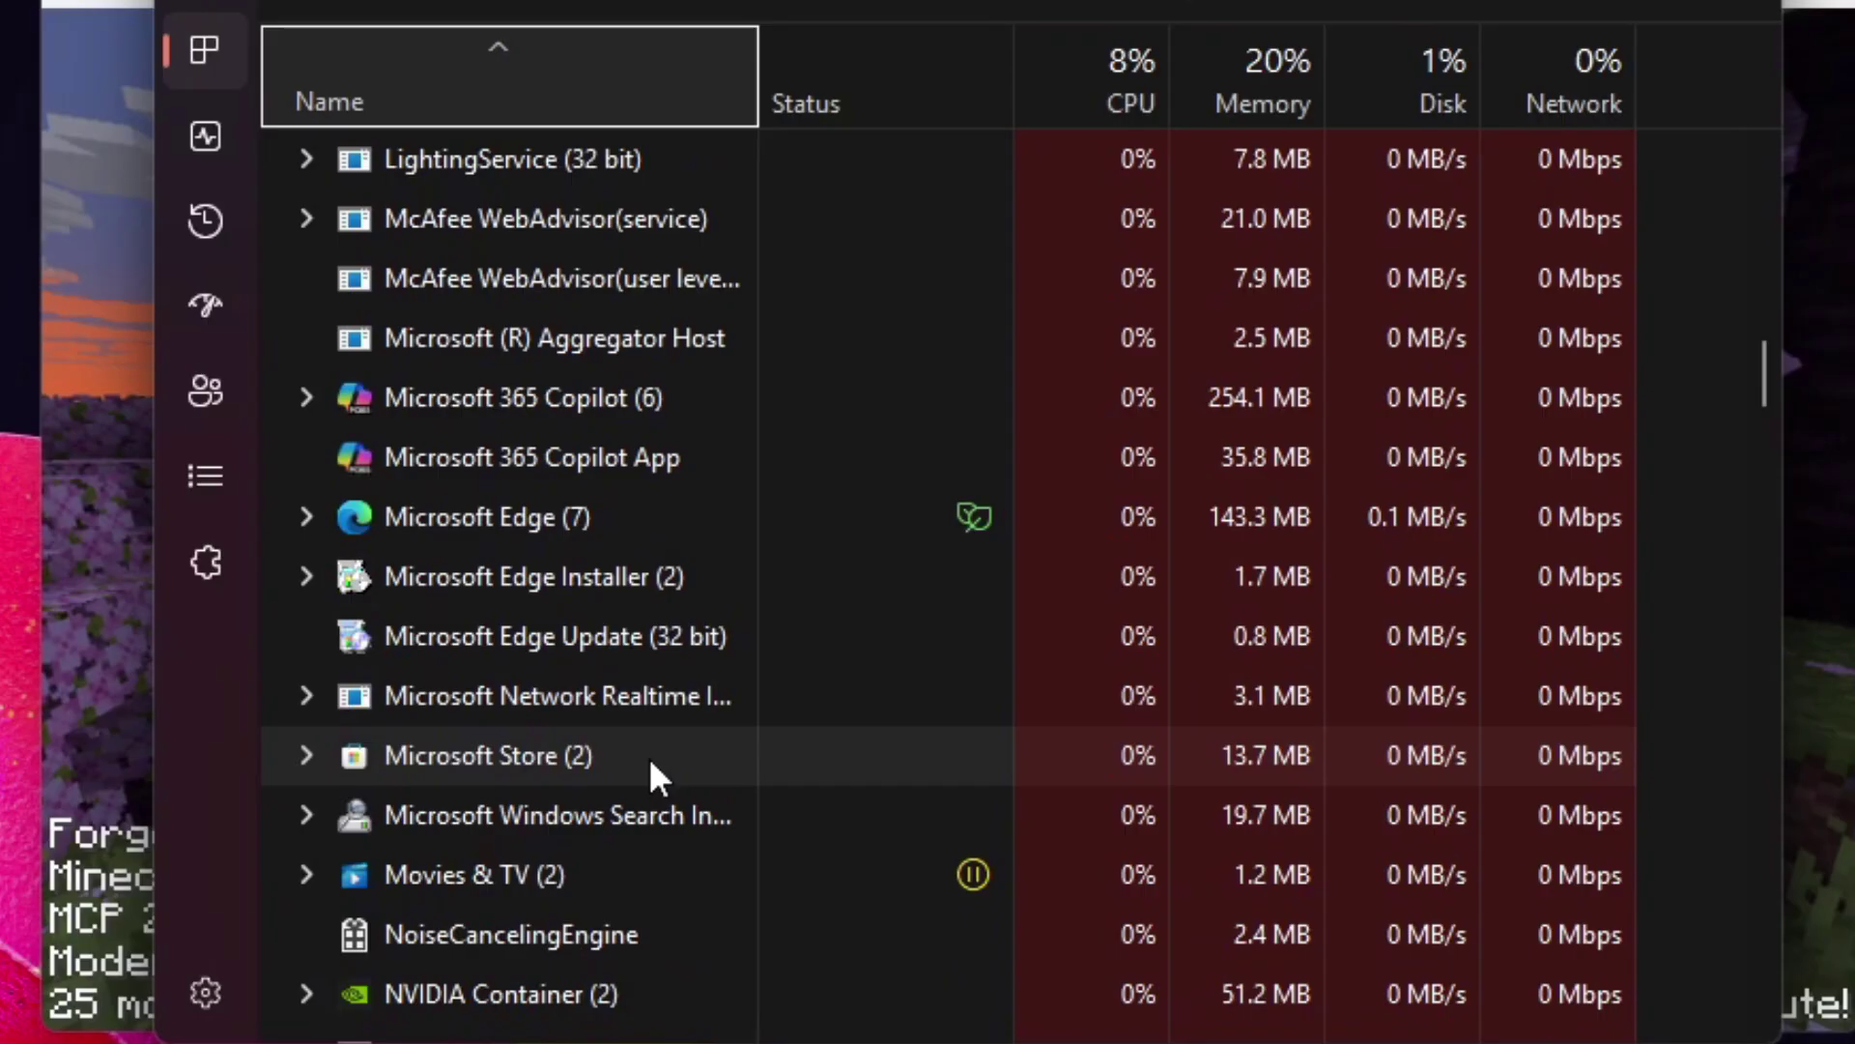
scroll(576, 665, down, 1)
scroll(578, 666, down, 7)
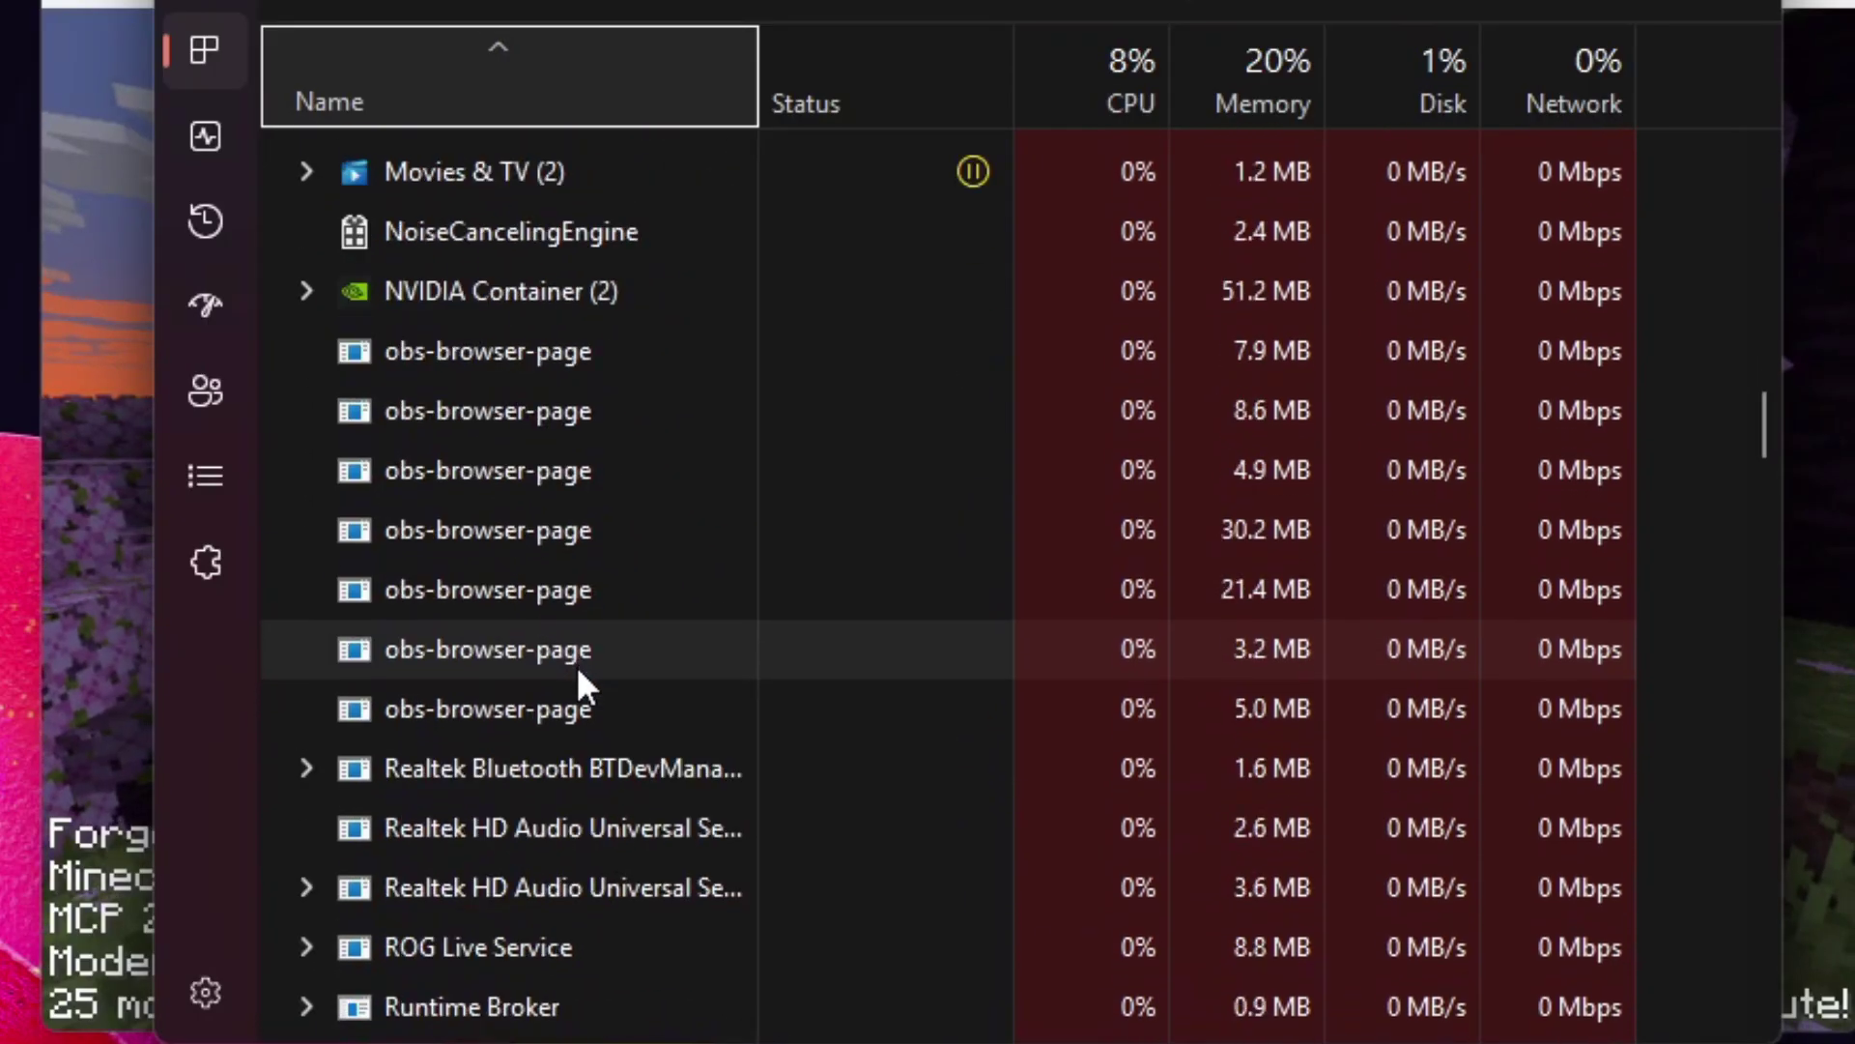
scroll(576, 665, down, 1)
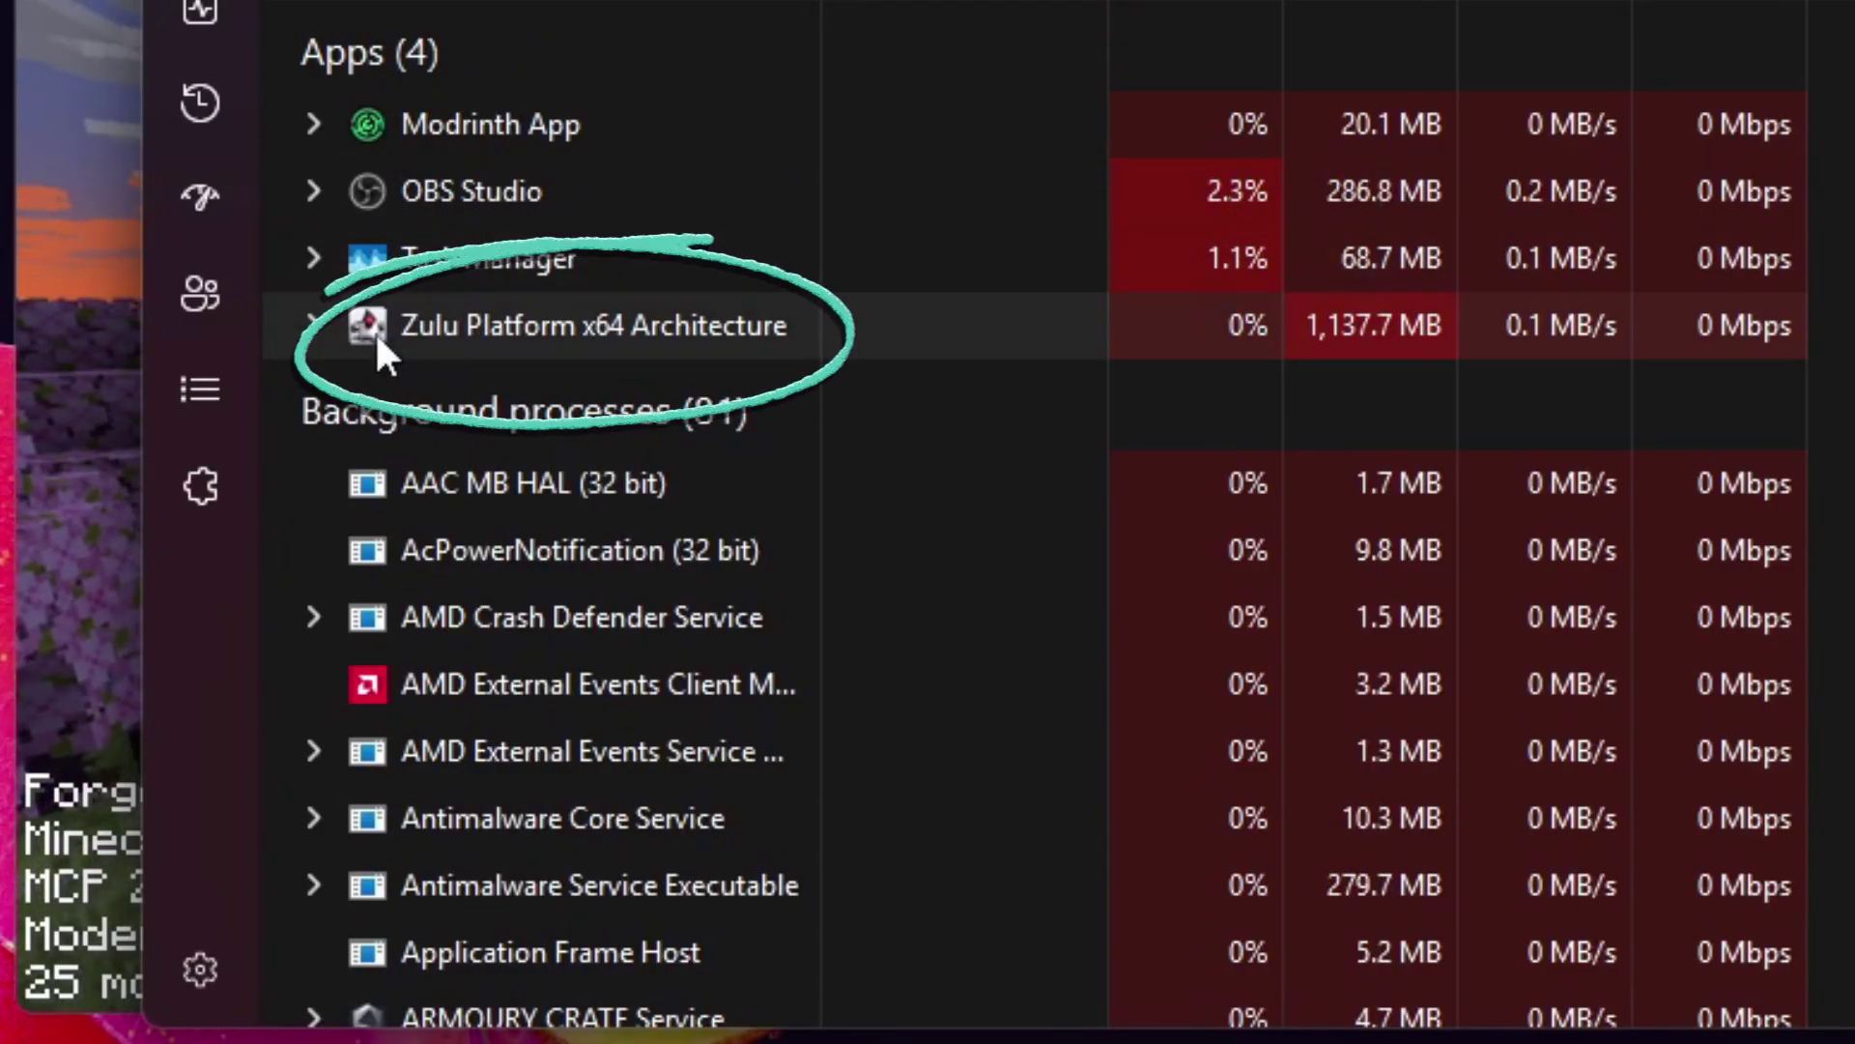
click(312, 325)
click(565, 329)
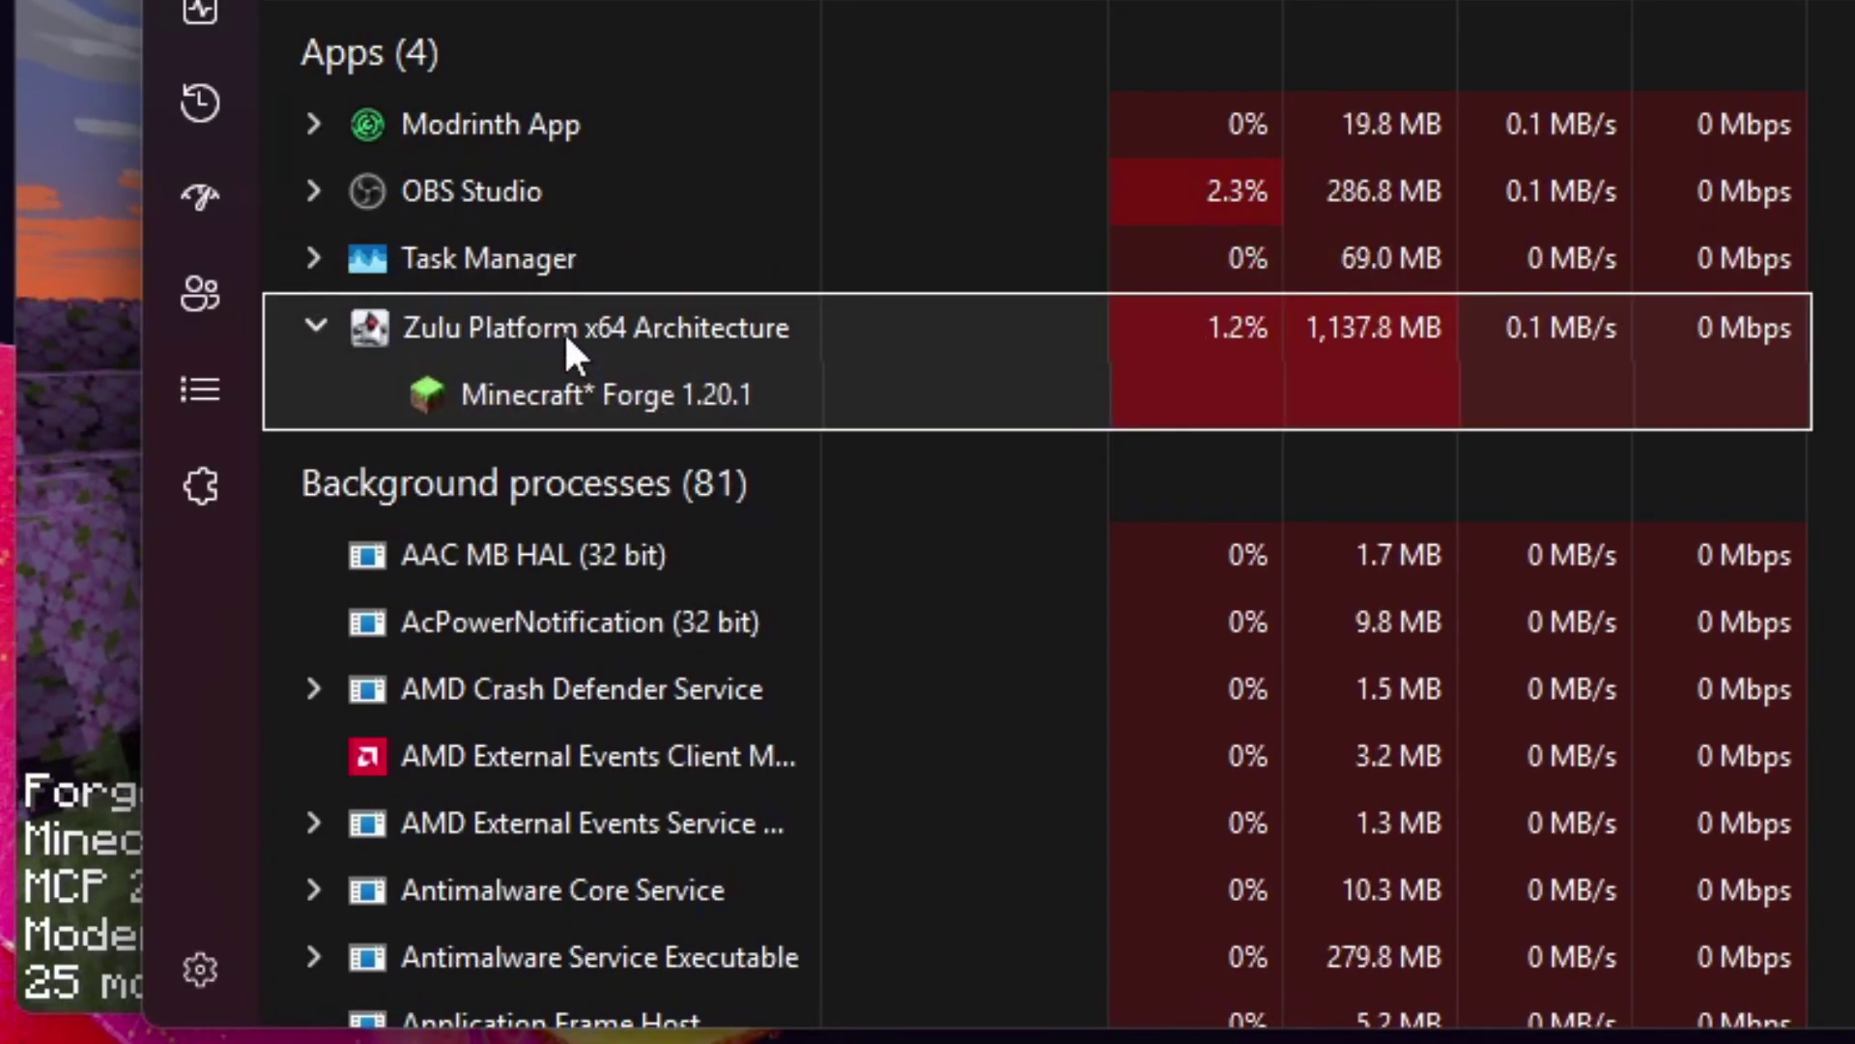
Step: Open Zulu Platform's file location and copy the full path of javaw in the bin folder
right_click(549, 331)
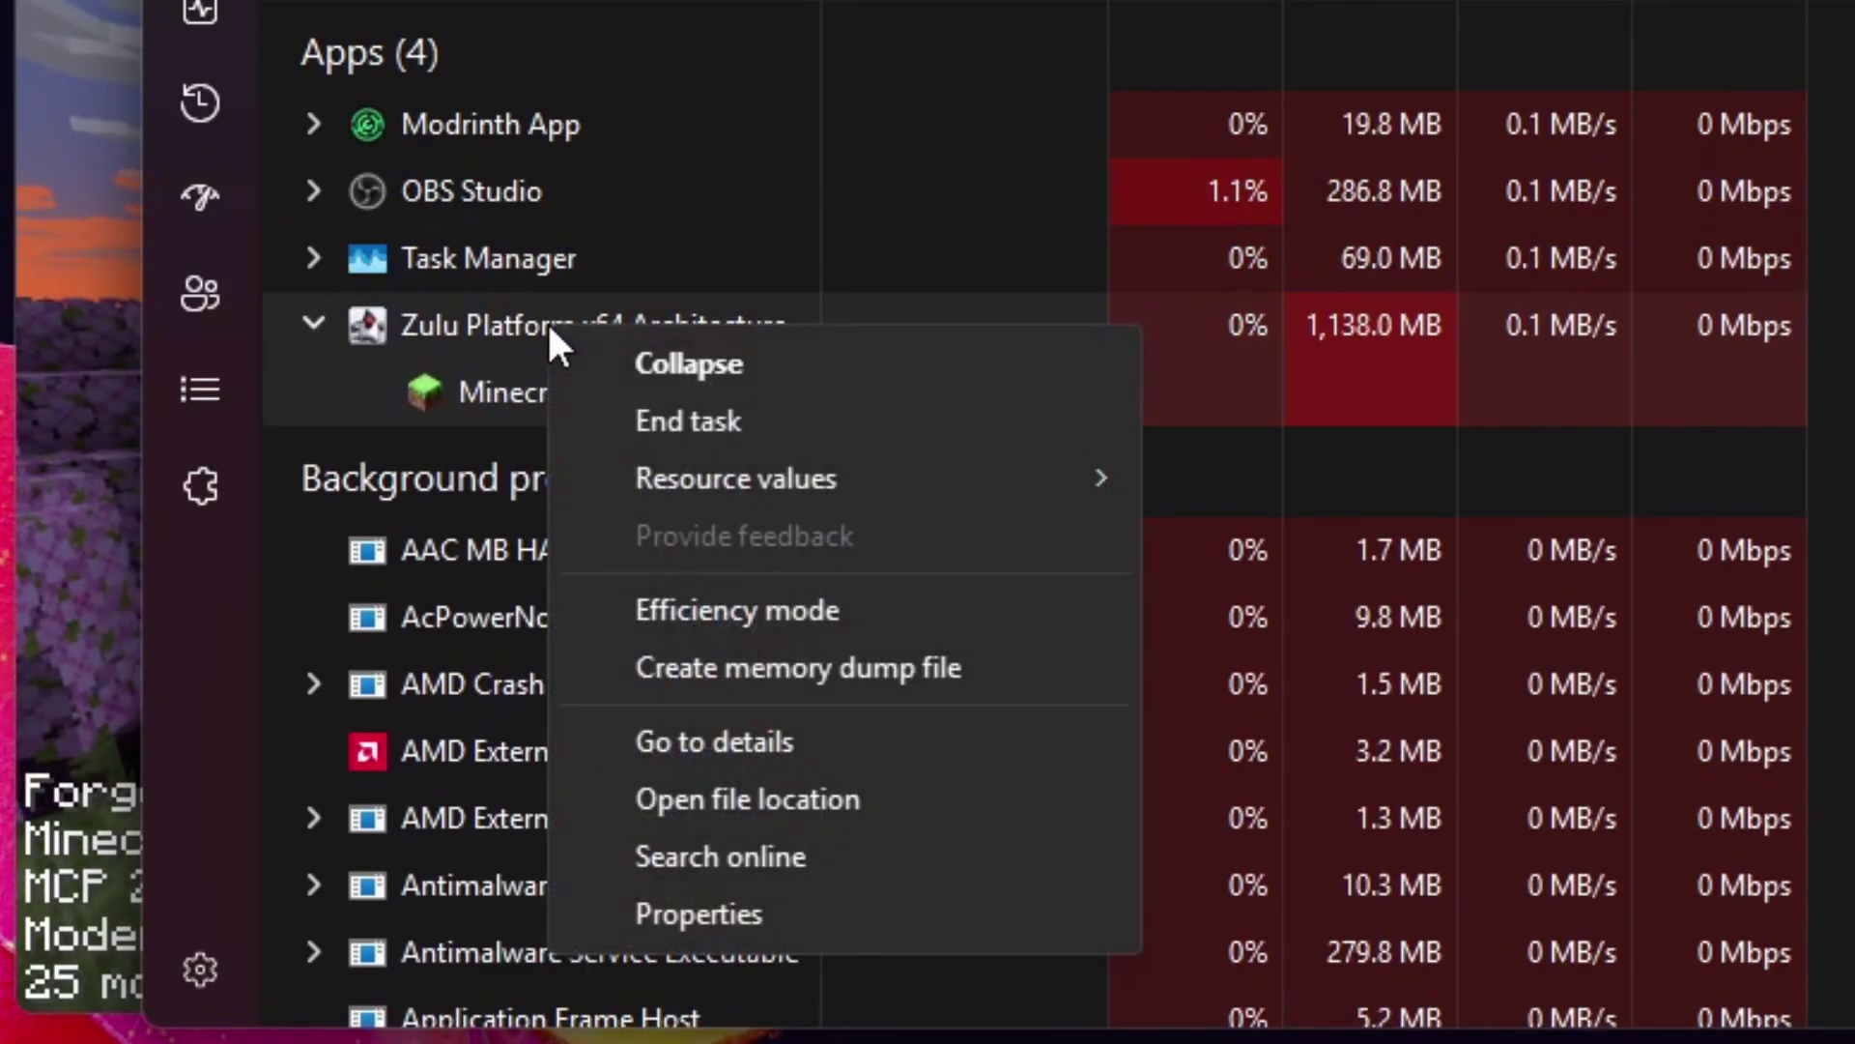
click(864, 783)
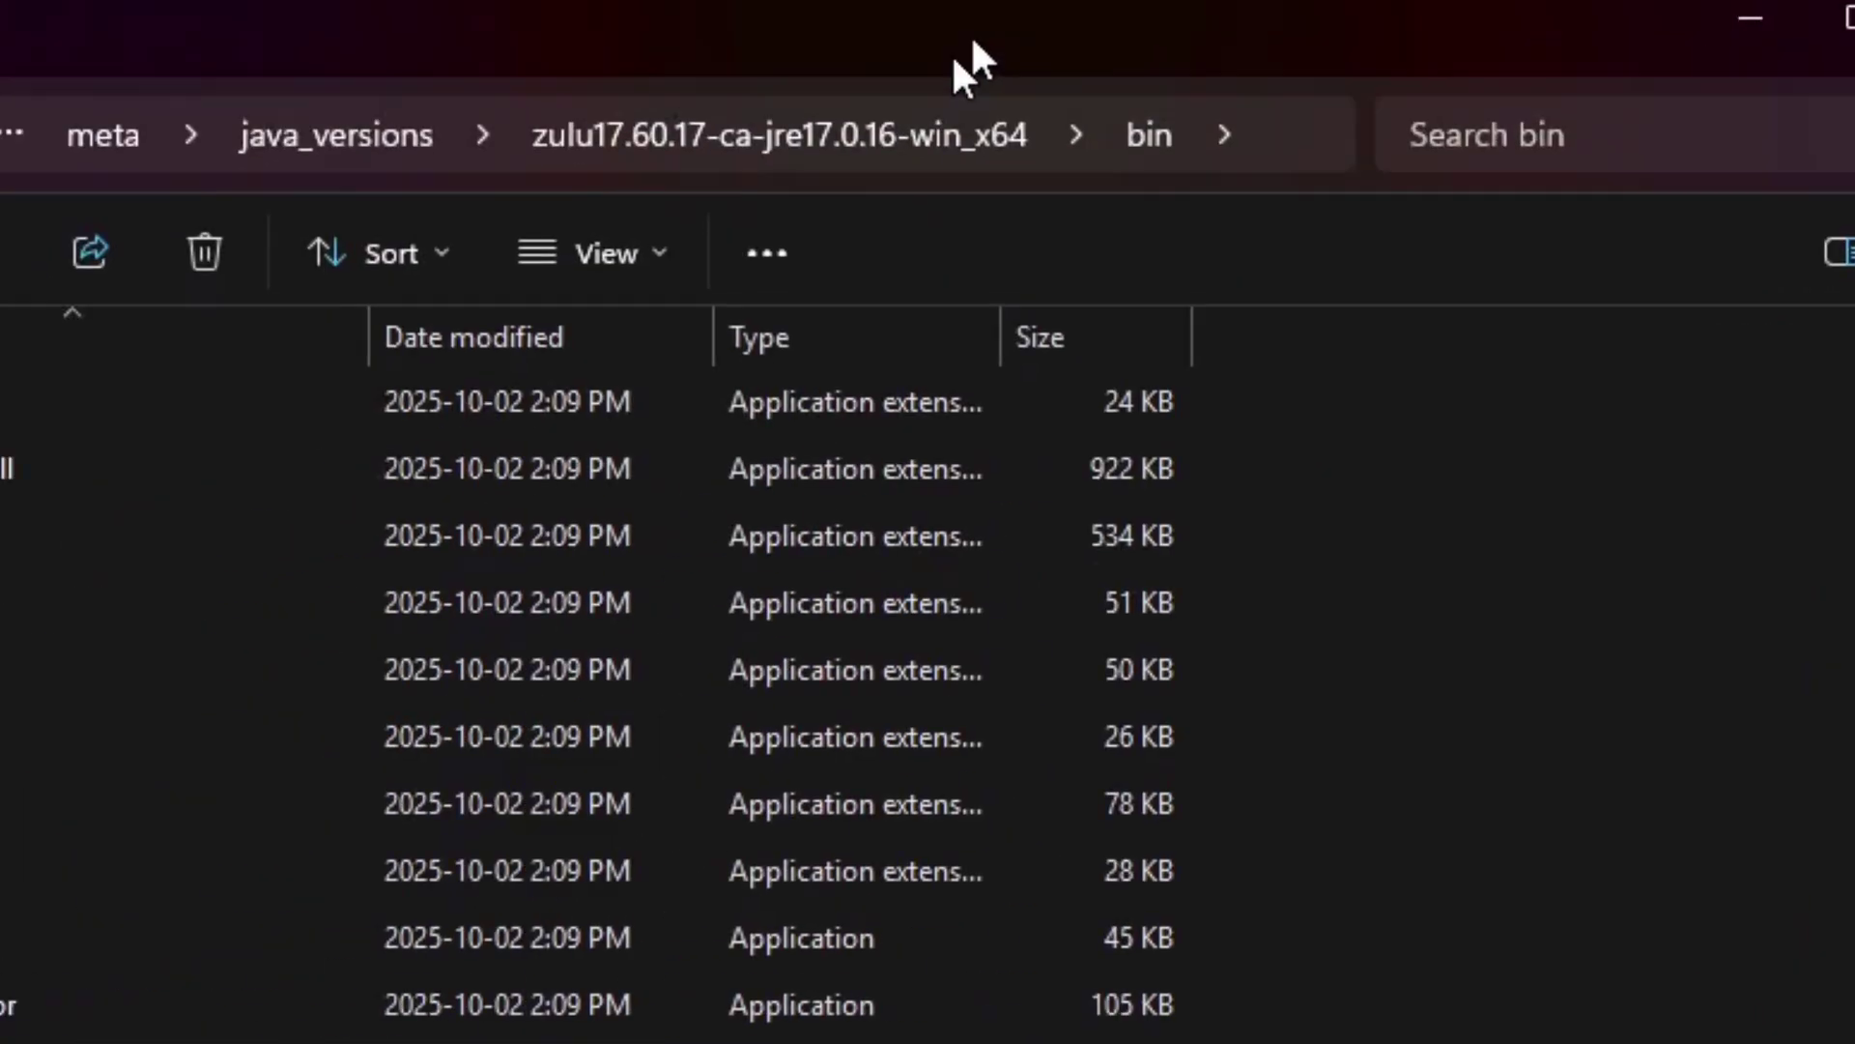
scroll(597, 636, down, 1)
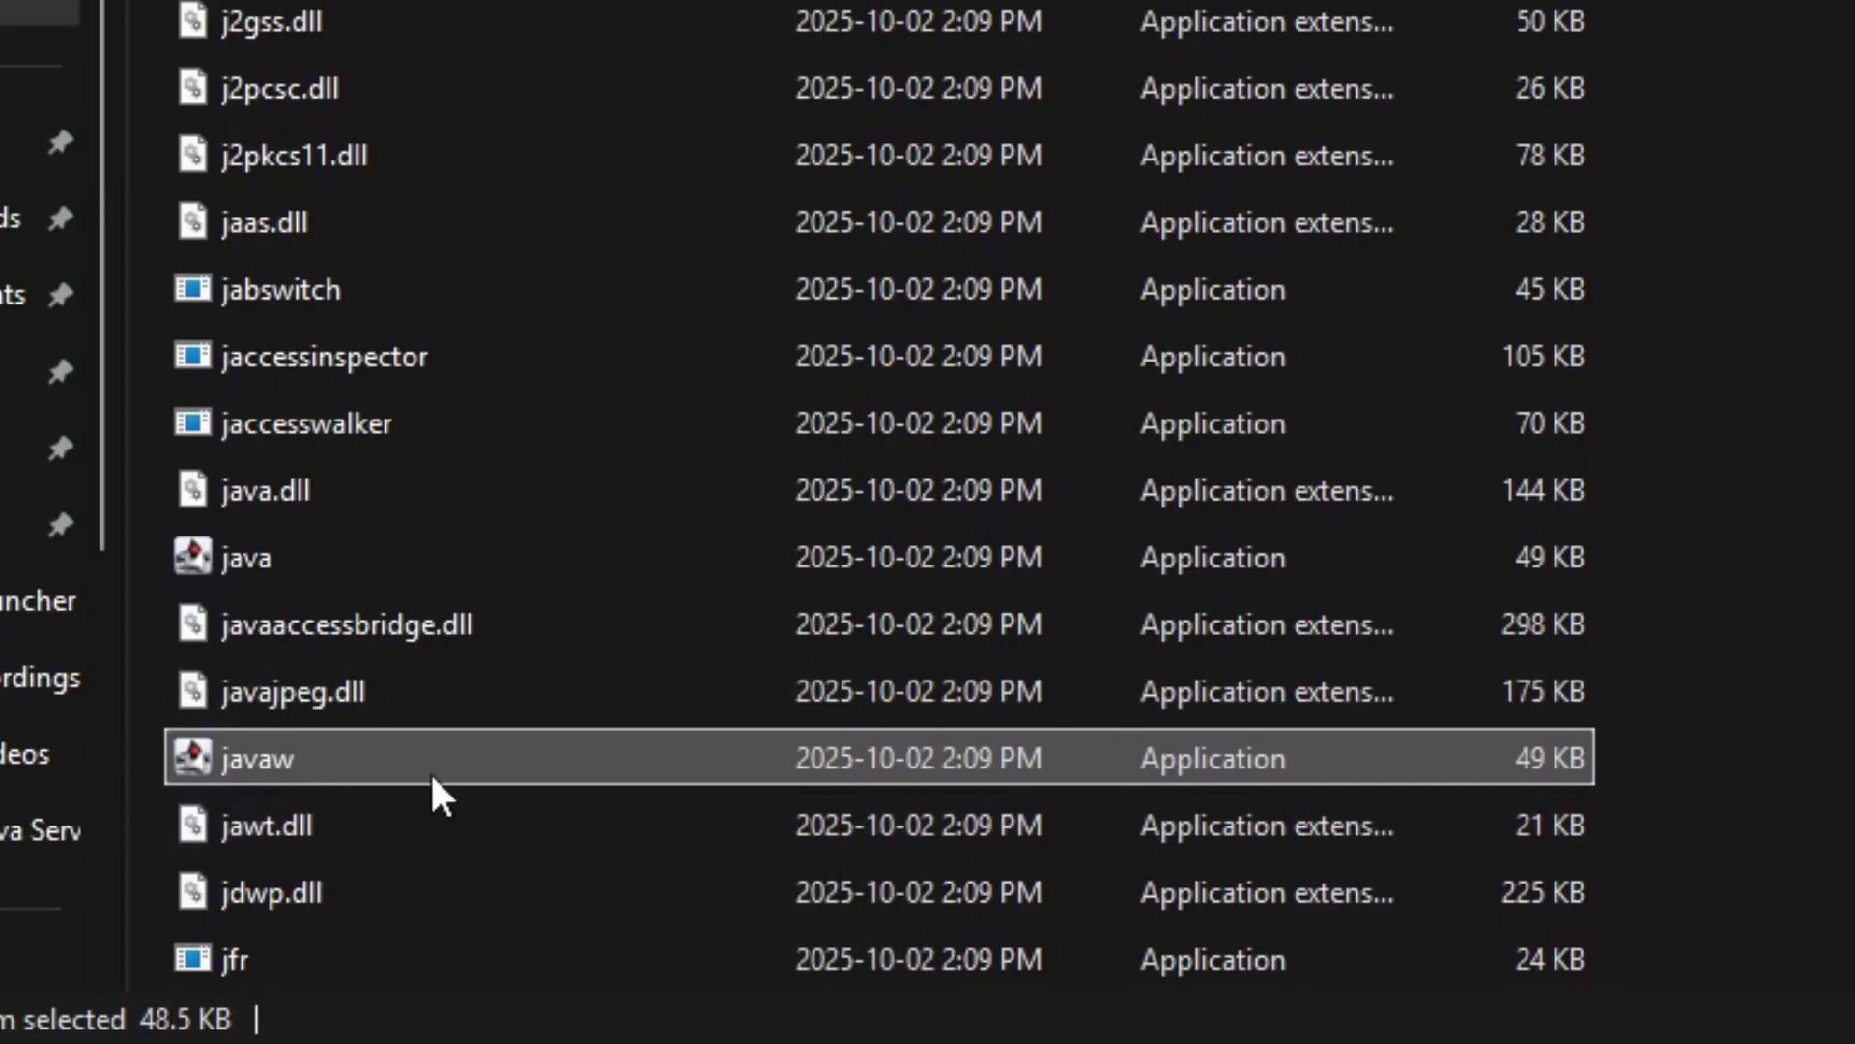
mouse_move(375, 769)
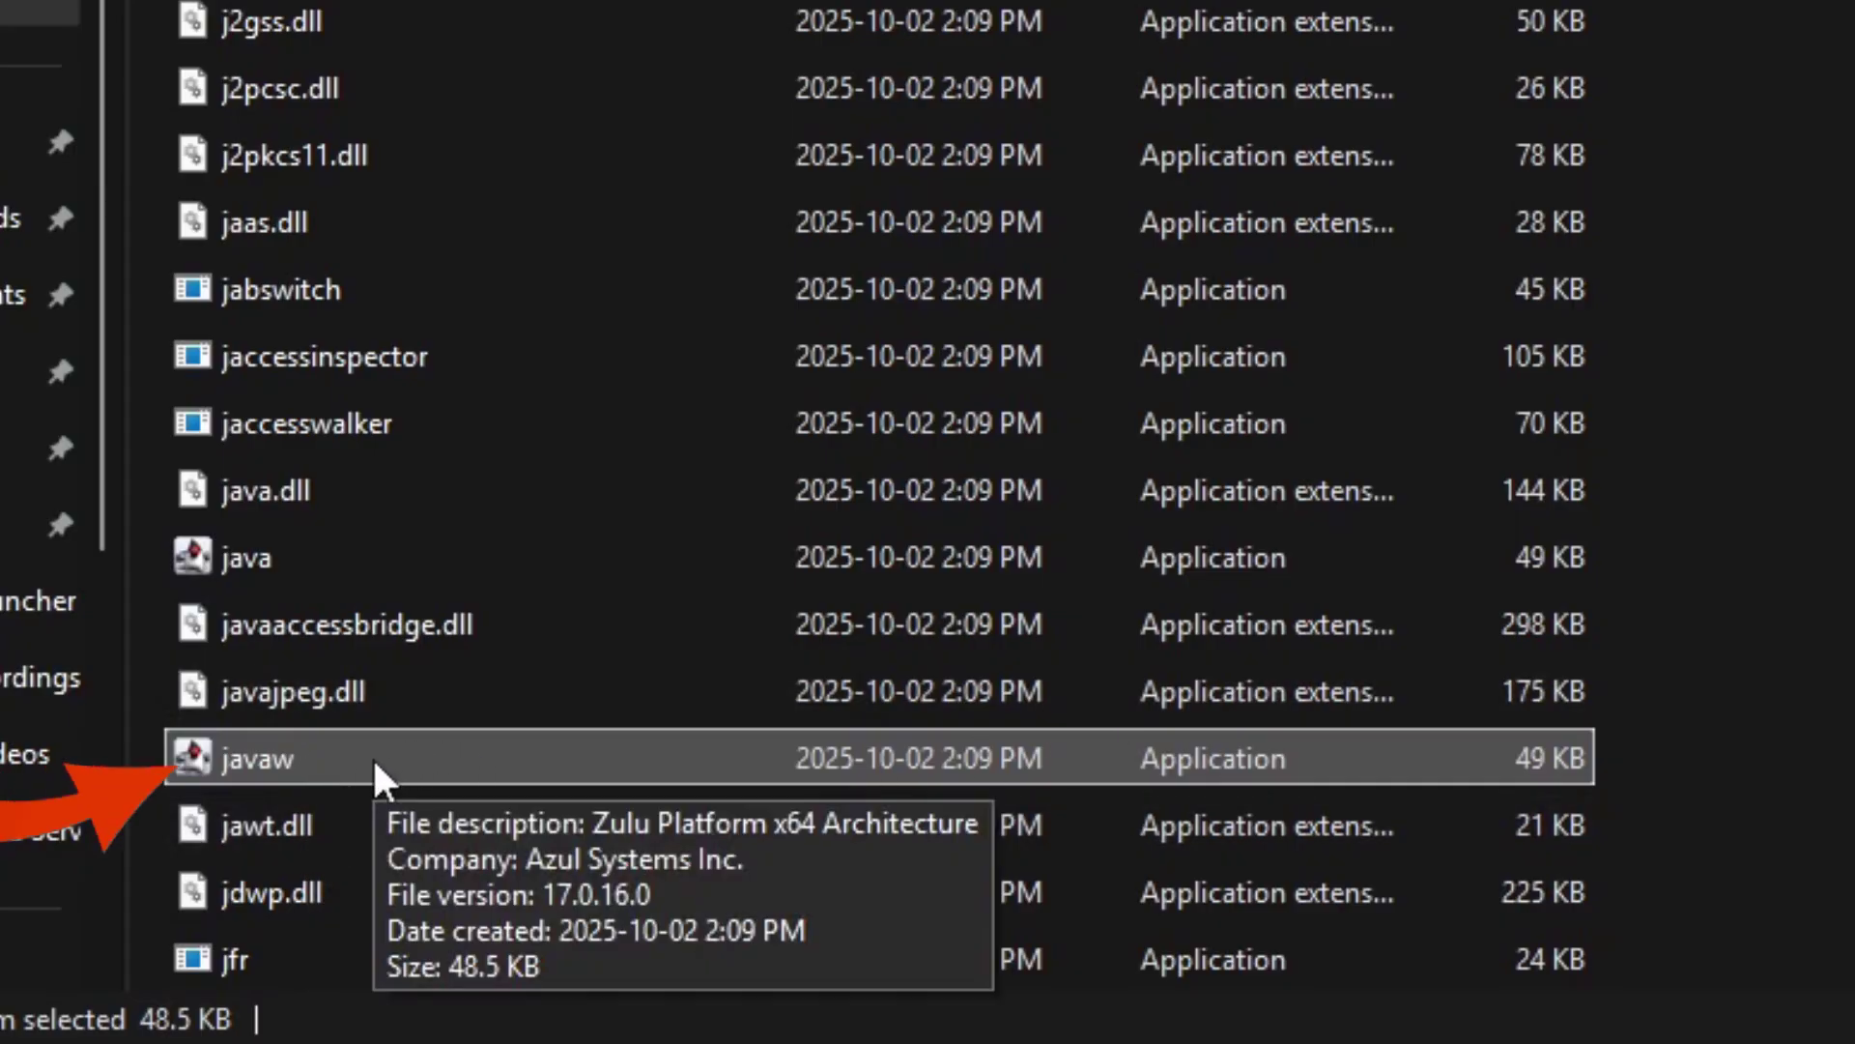
right_click(375, 769)
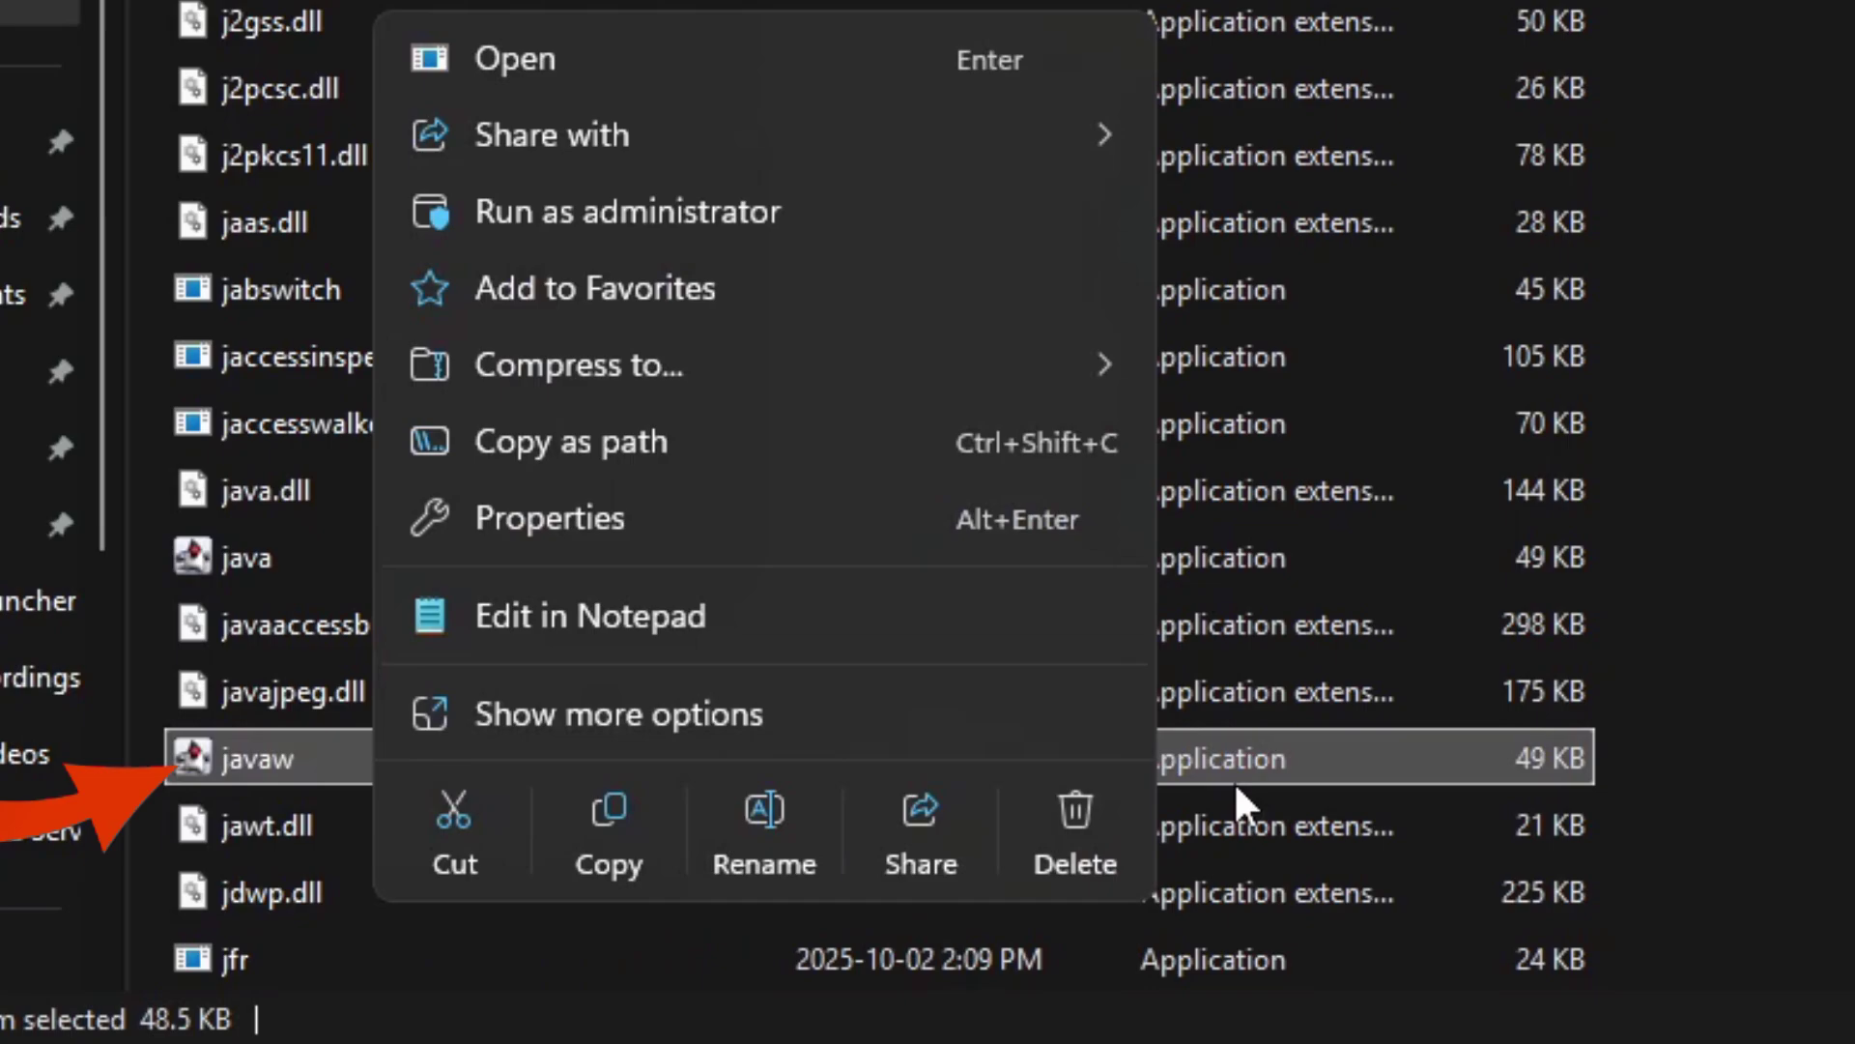
click(719, 443)
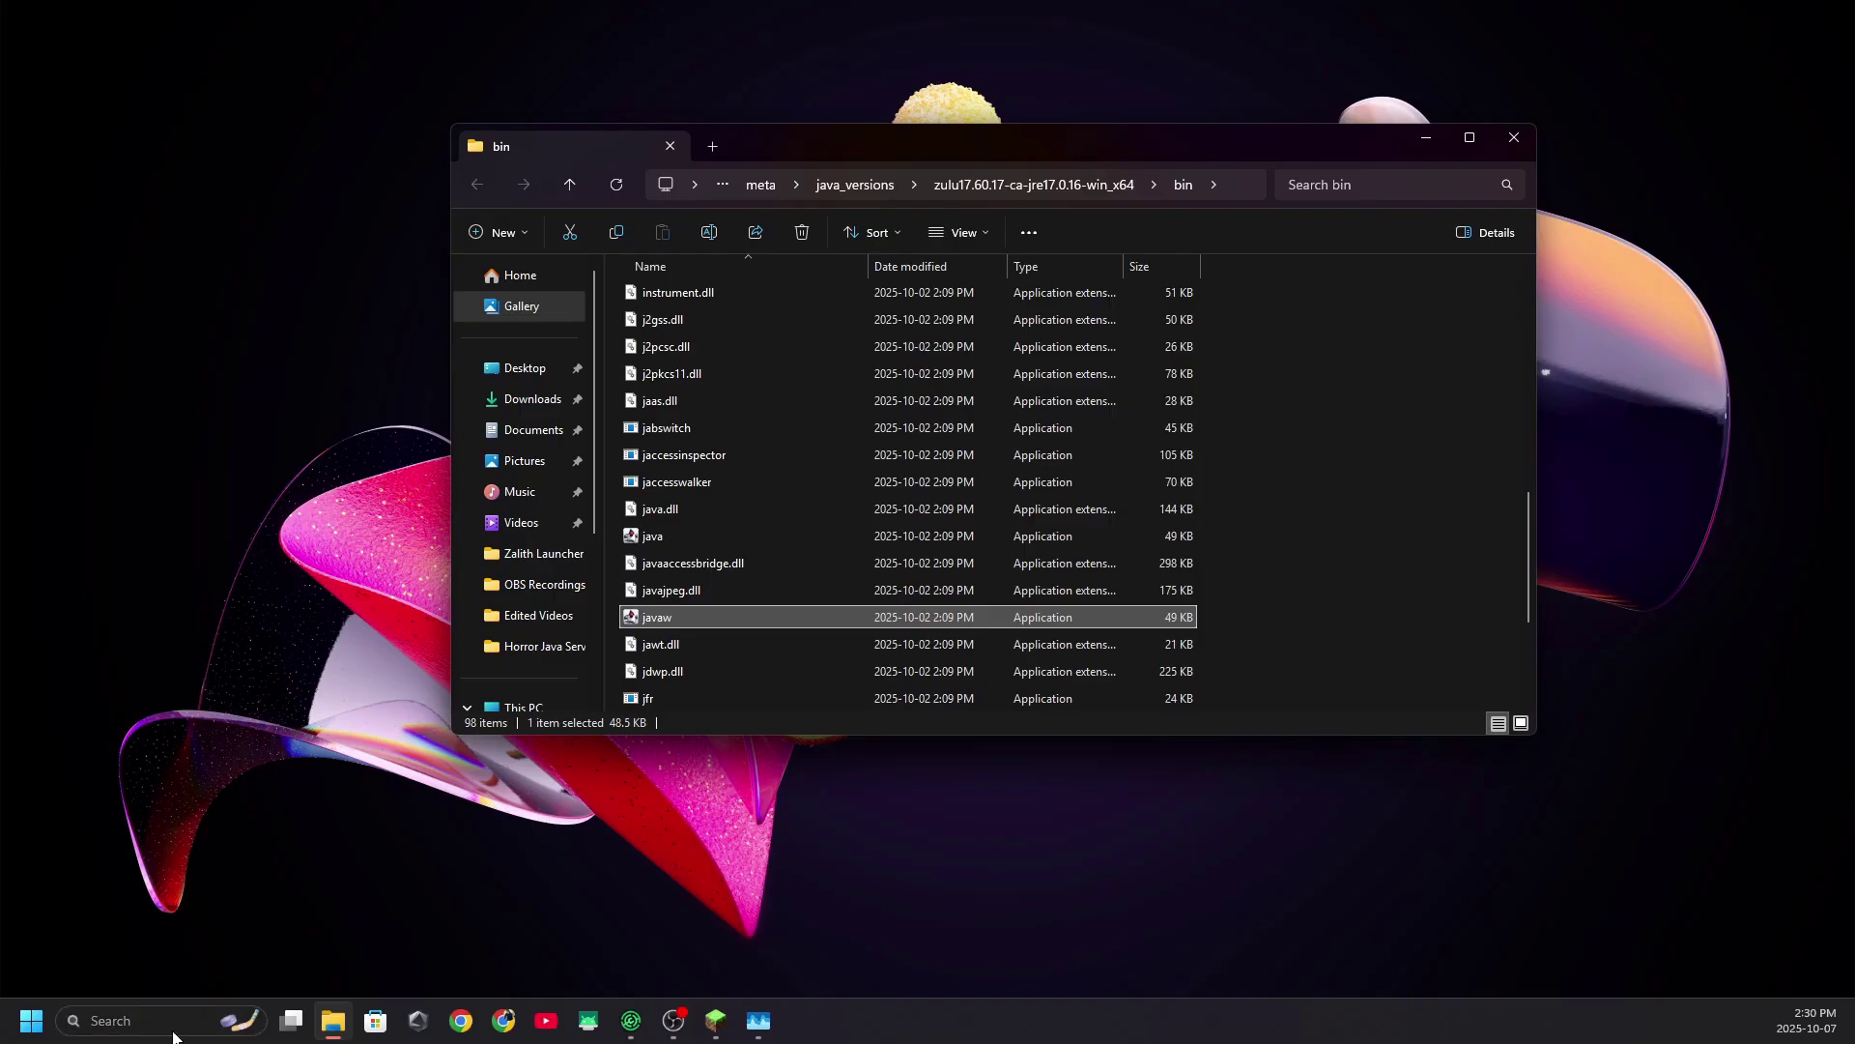
Step: Launch Notepad from search and paste the copied javaw.exe path into a new note
click(173, 1030)
text(note)
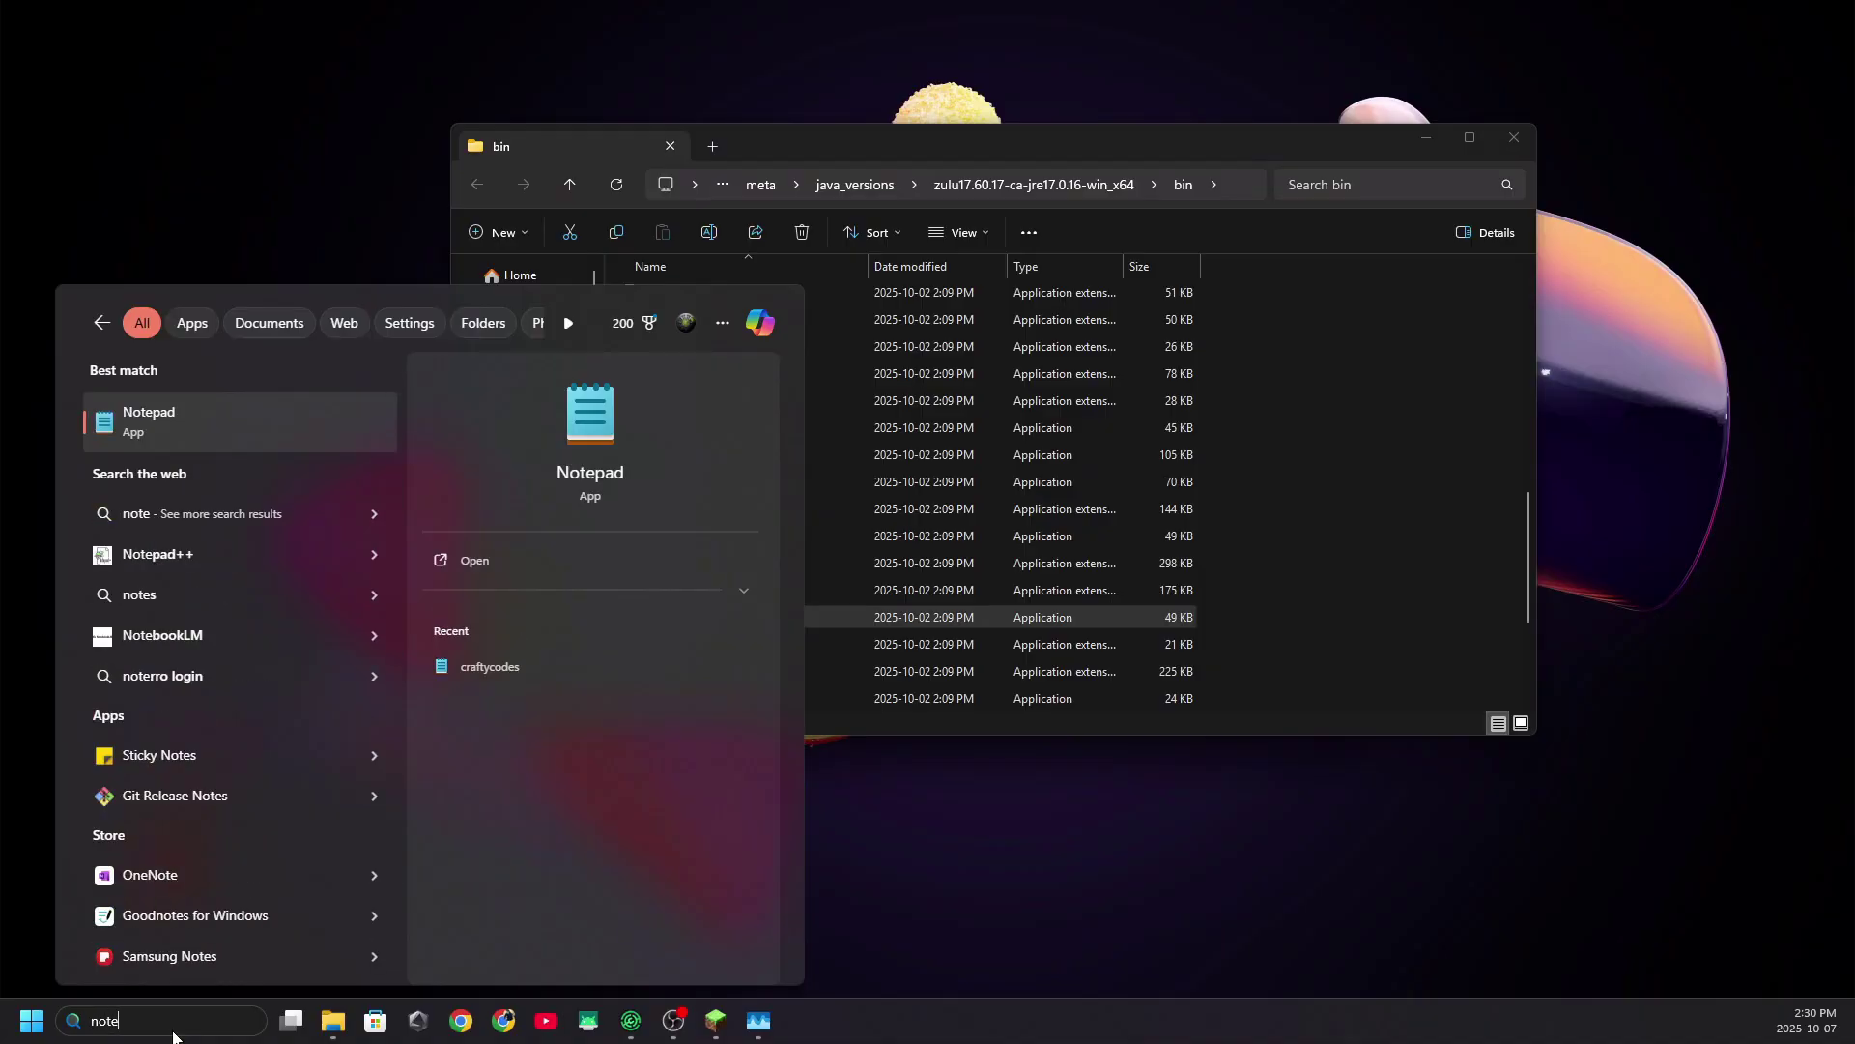
key(Return)
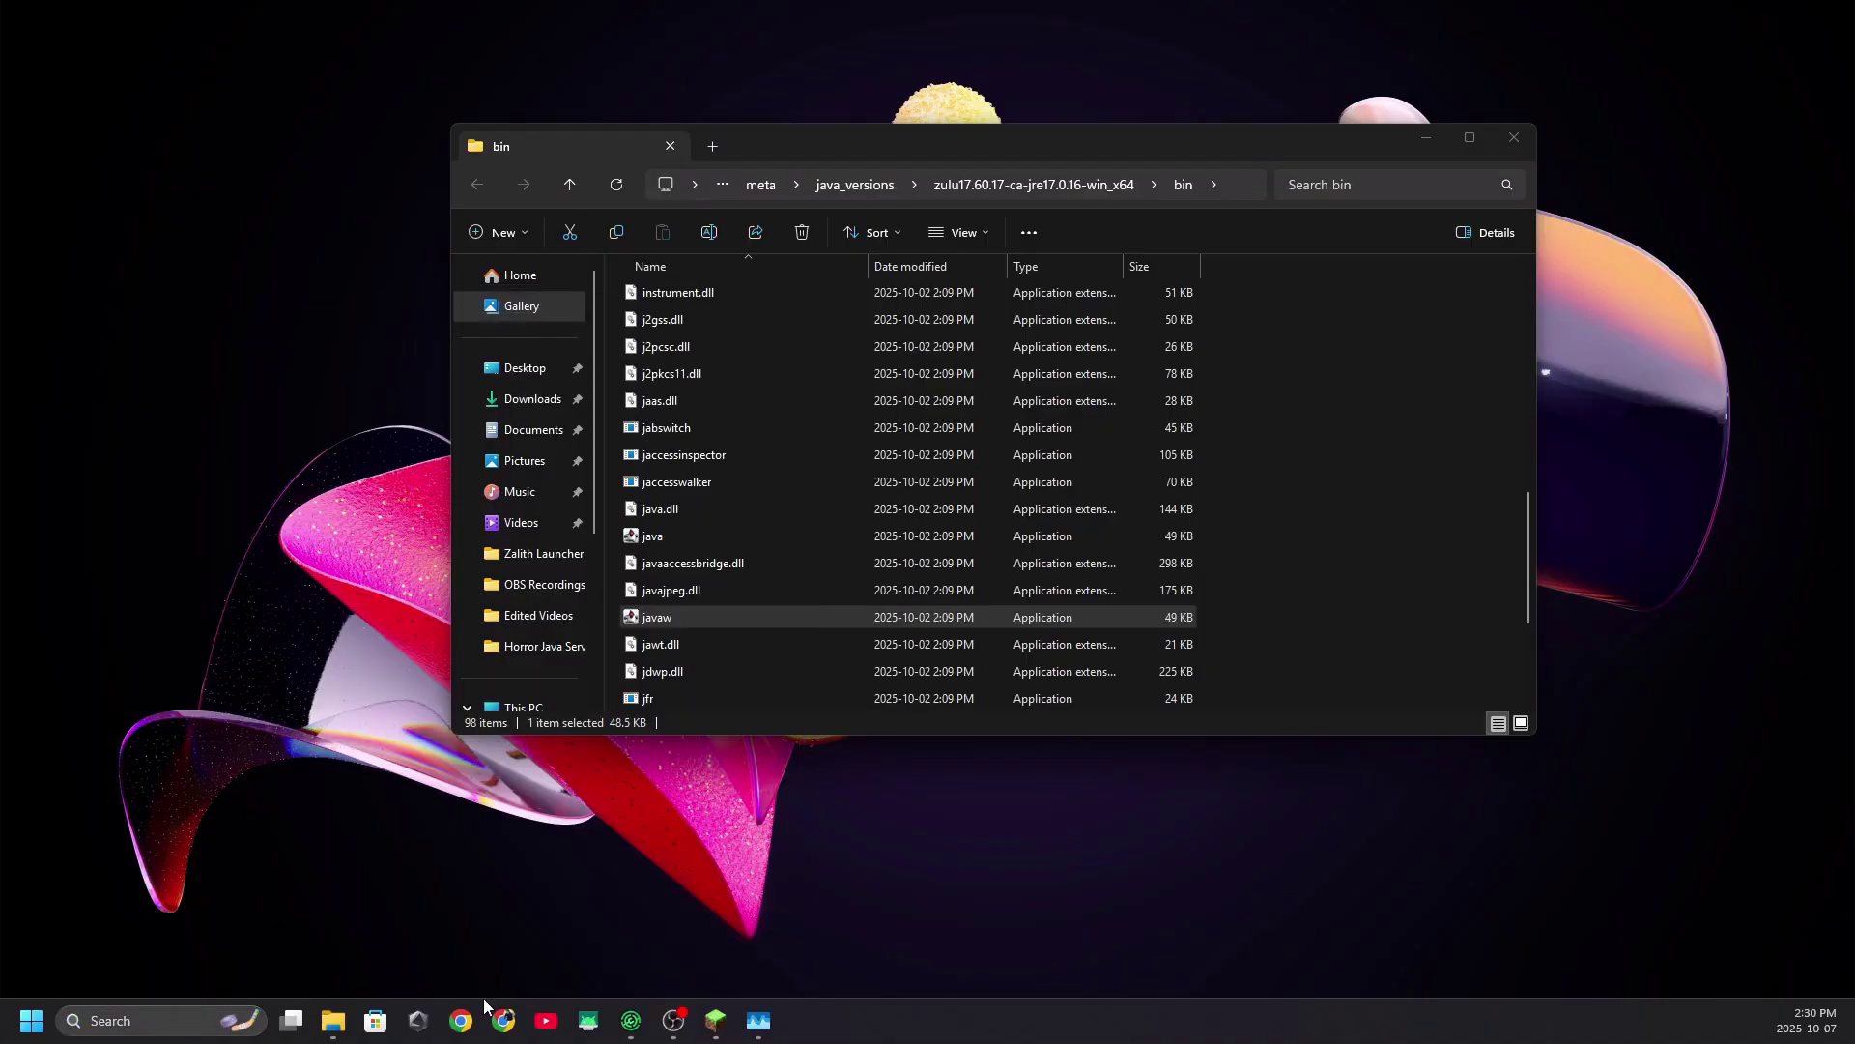
right_click(668, 449)
click(792, 380)
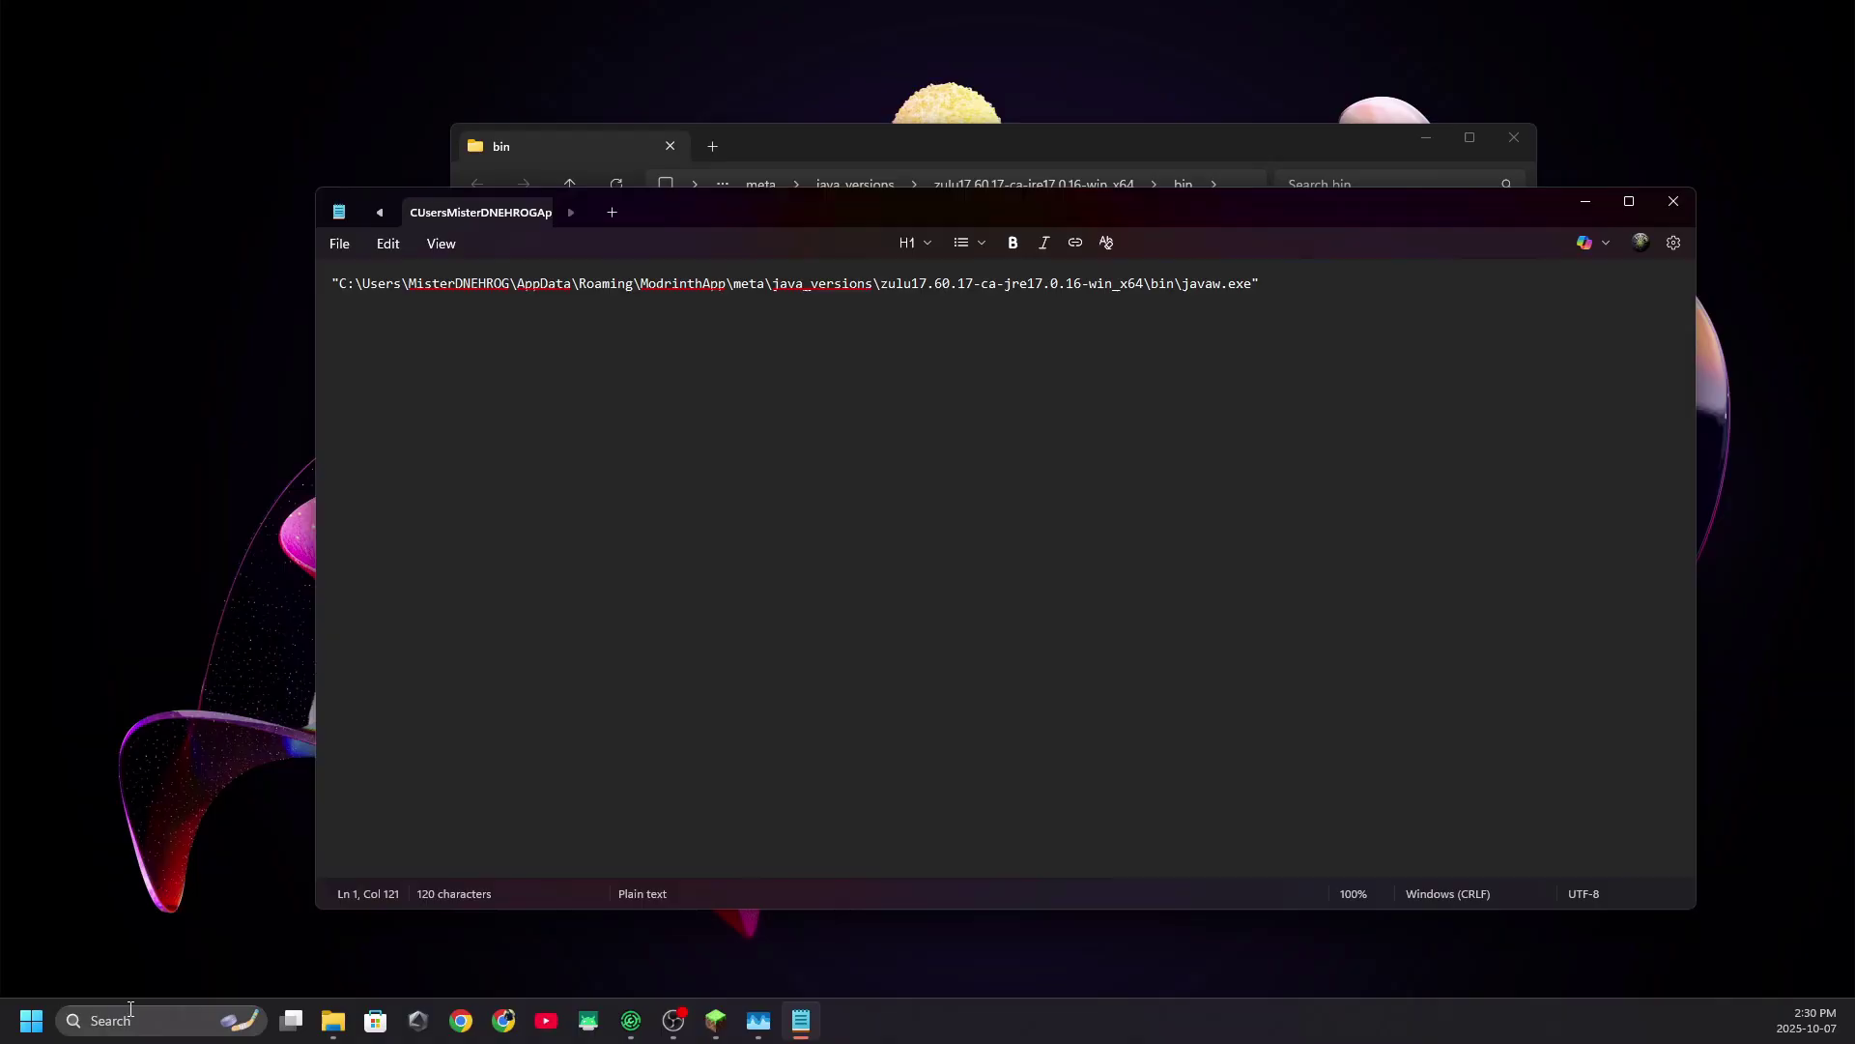
click(161, 1007)
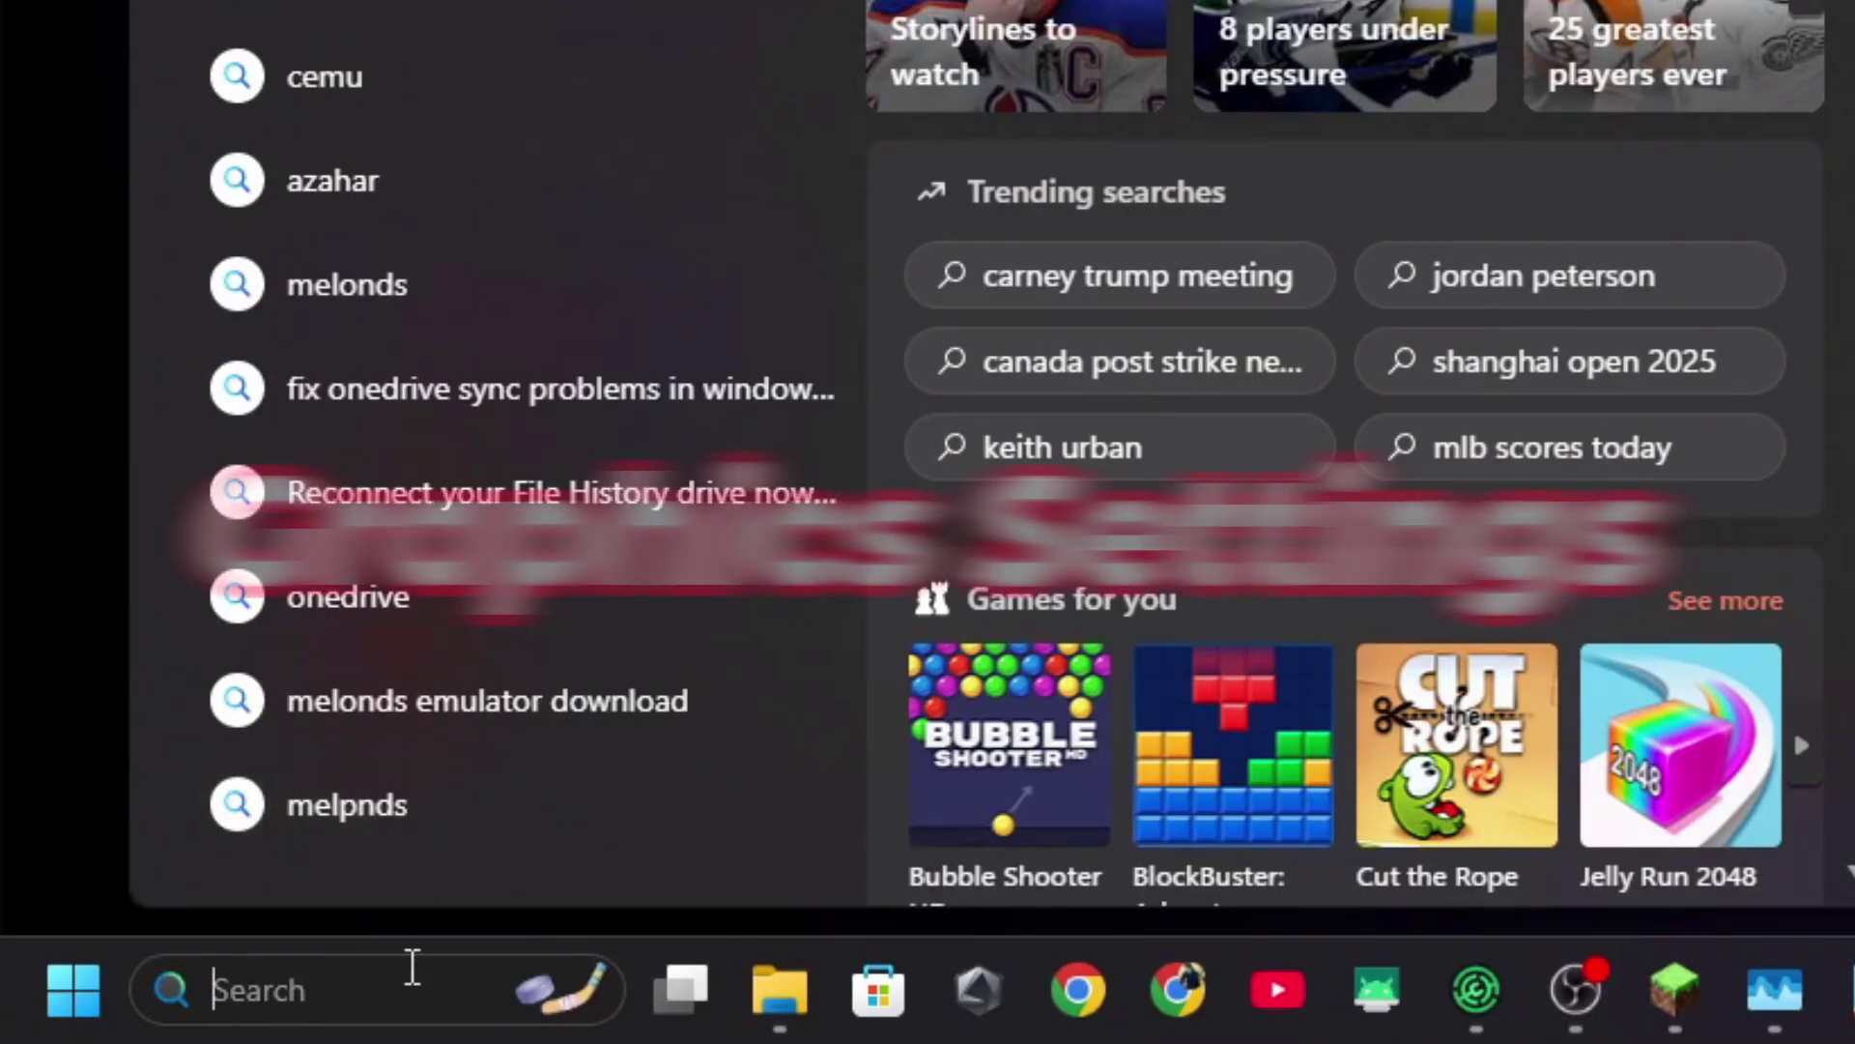
Step: Search Windows for 'graphics settings'
text(graphics settingscs sett)
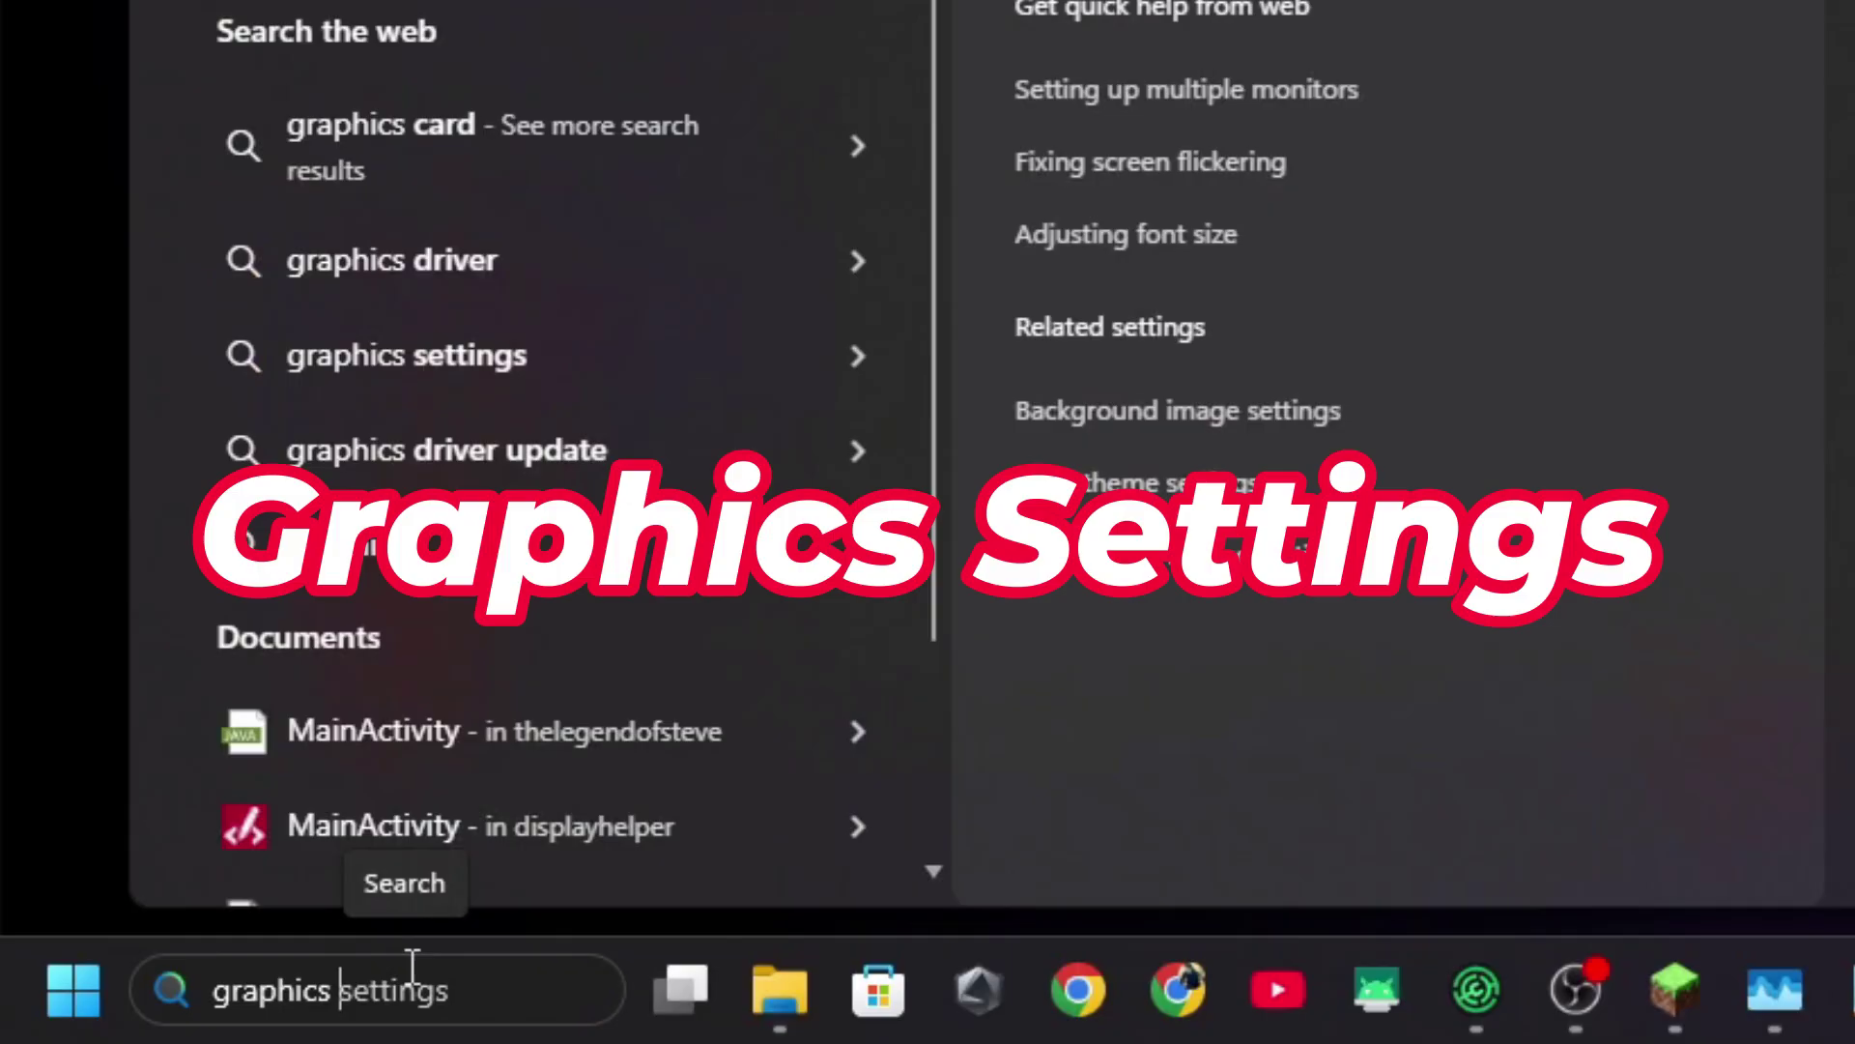
text(ings)
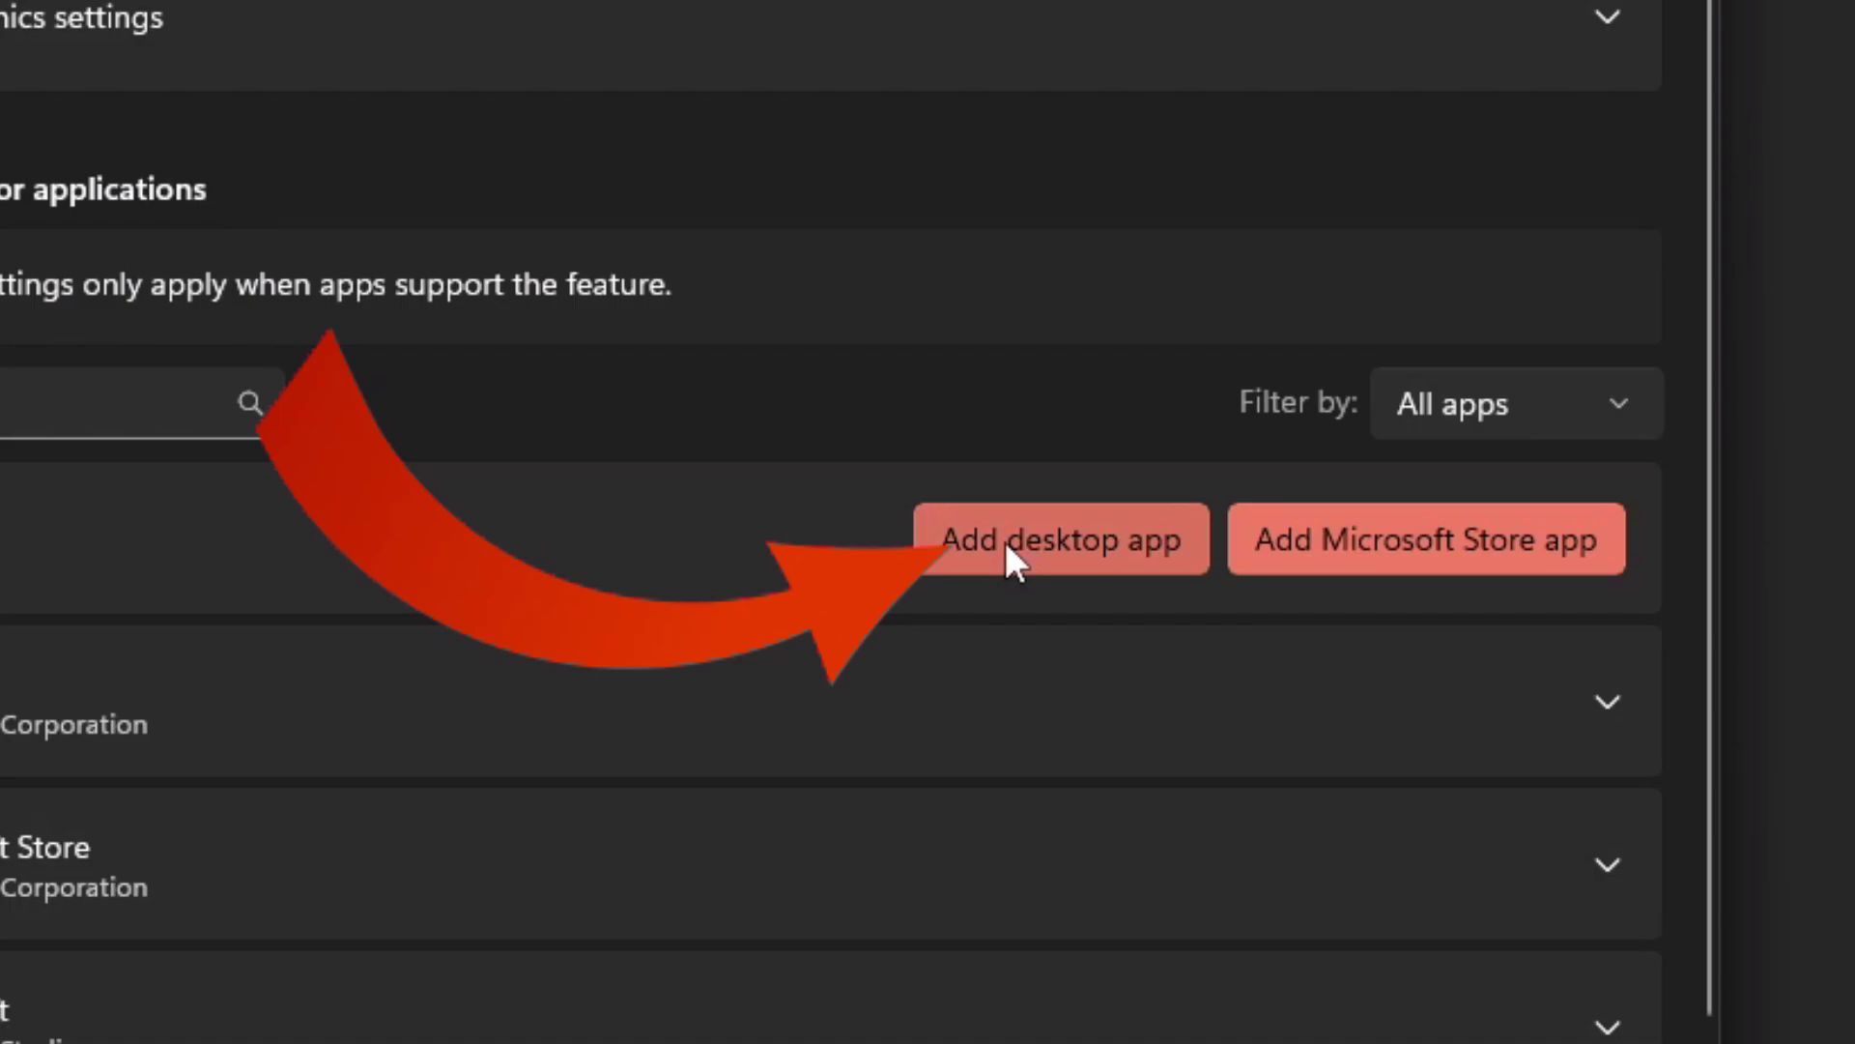
Step: Add javaw.exe to the graphics app list by pasting its path as the file name
click(1007, 549)
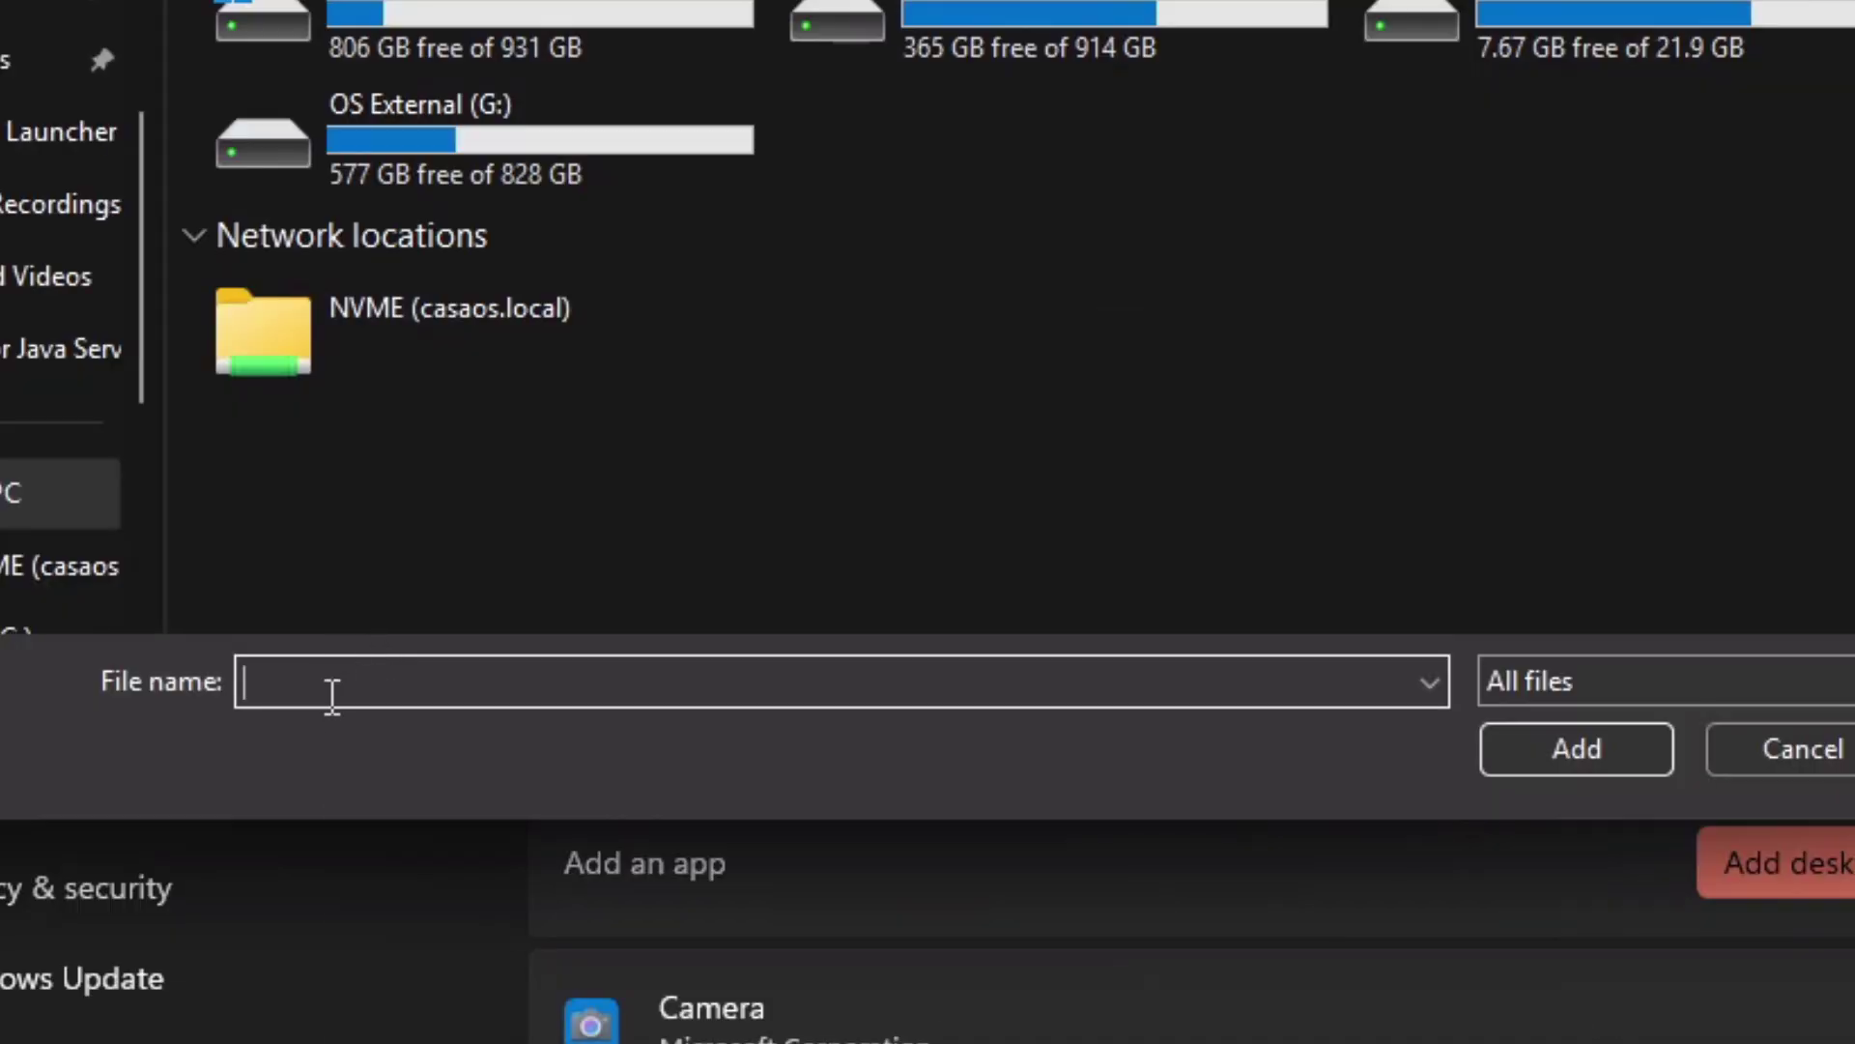
right_click(331, 695)
click(434, 886)
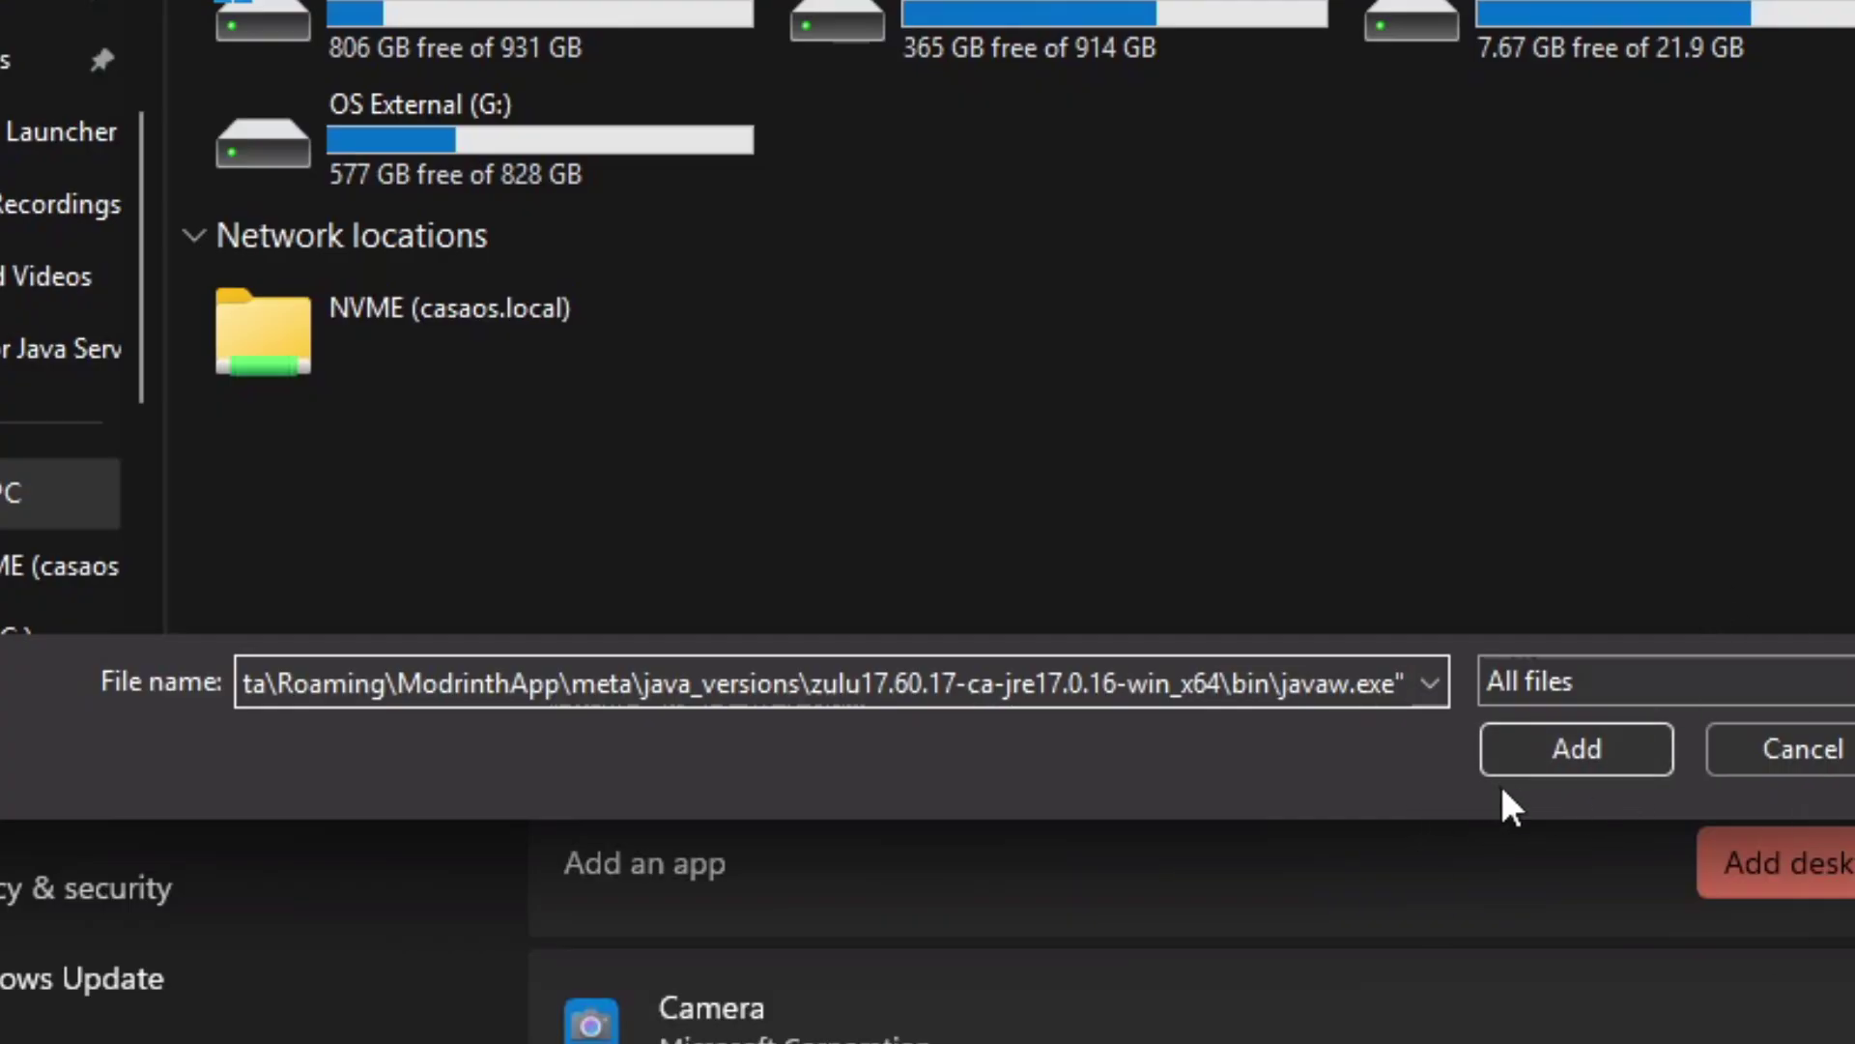
click(1569, 756)
scroll(1569, 811, down, 5)
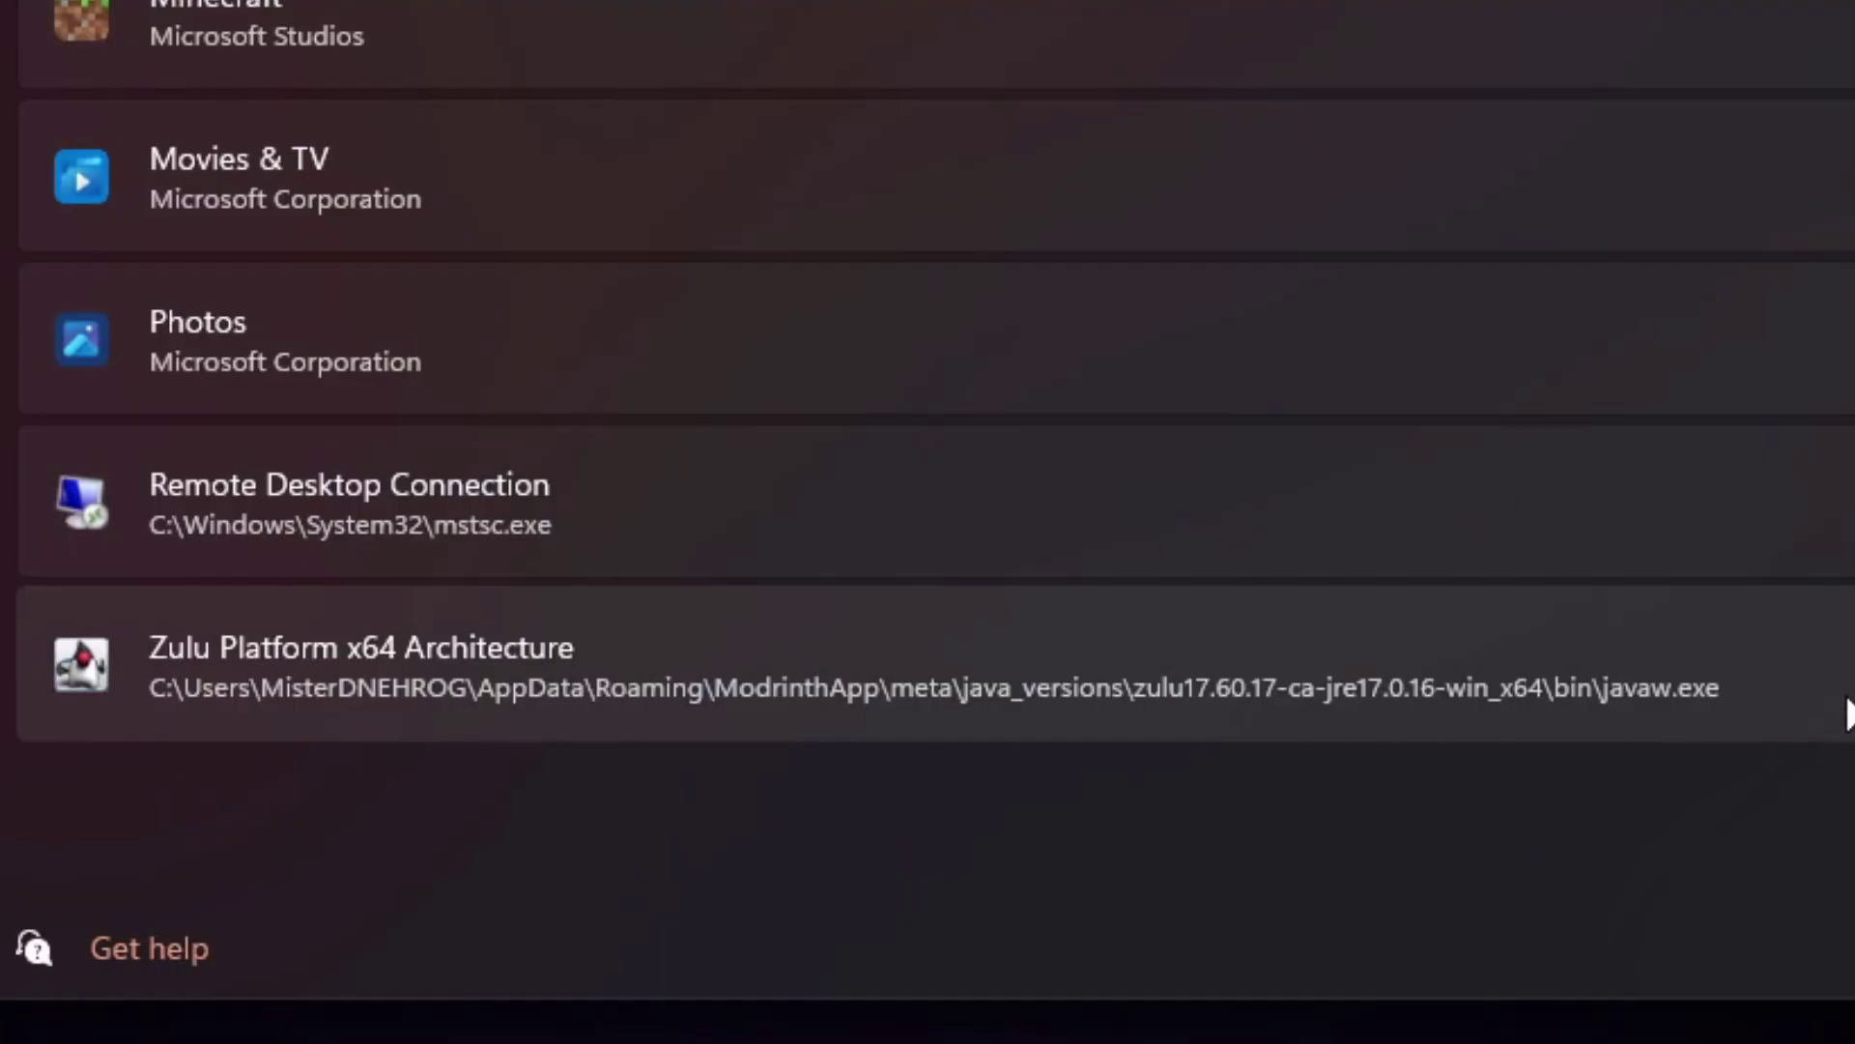
Step: Set javaw's GPU preference to High Performance (NVIDIA GeForce GTX 1660 Ti)
click(1845, 713)
scroll(1639, 808, down, 3)
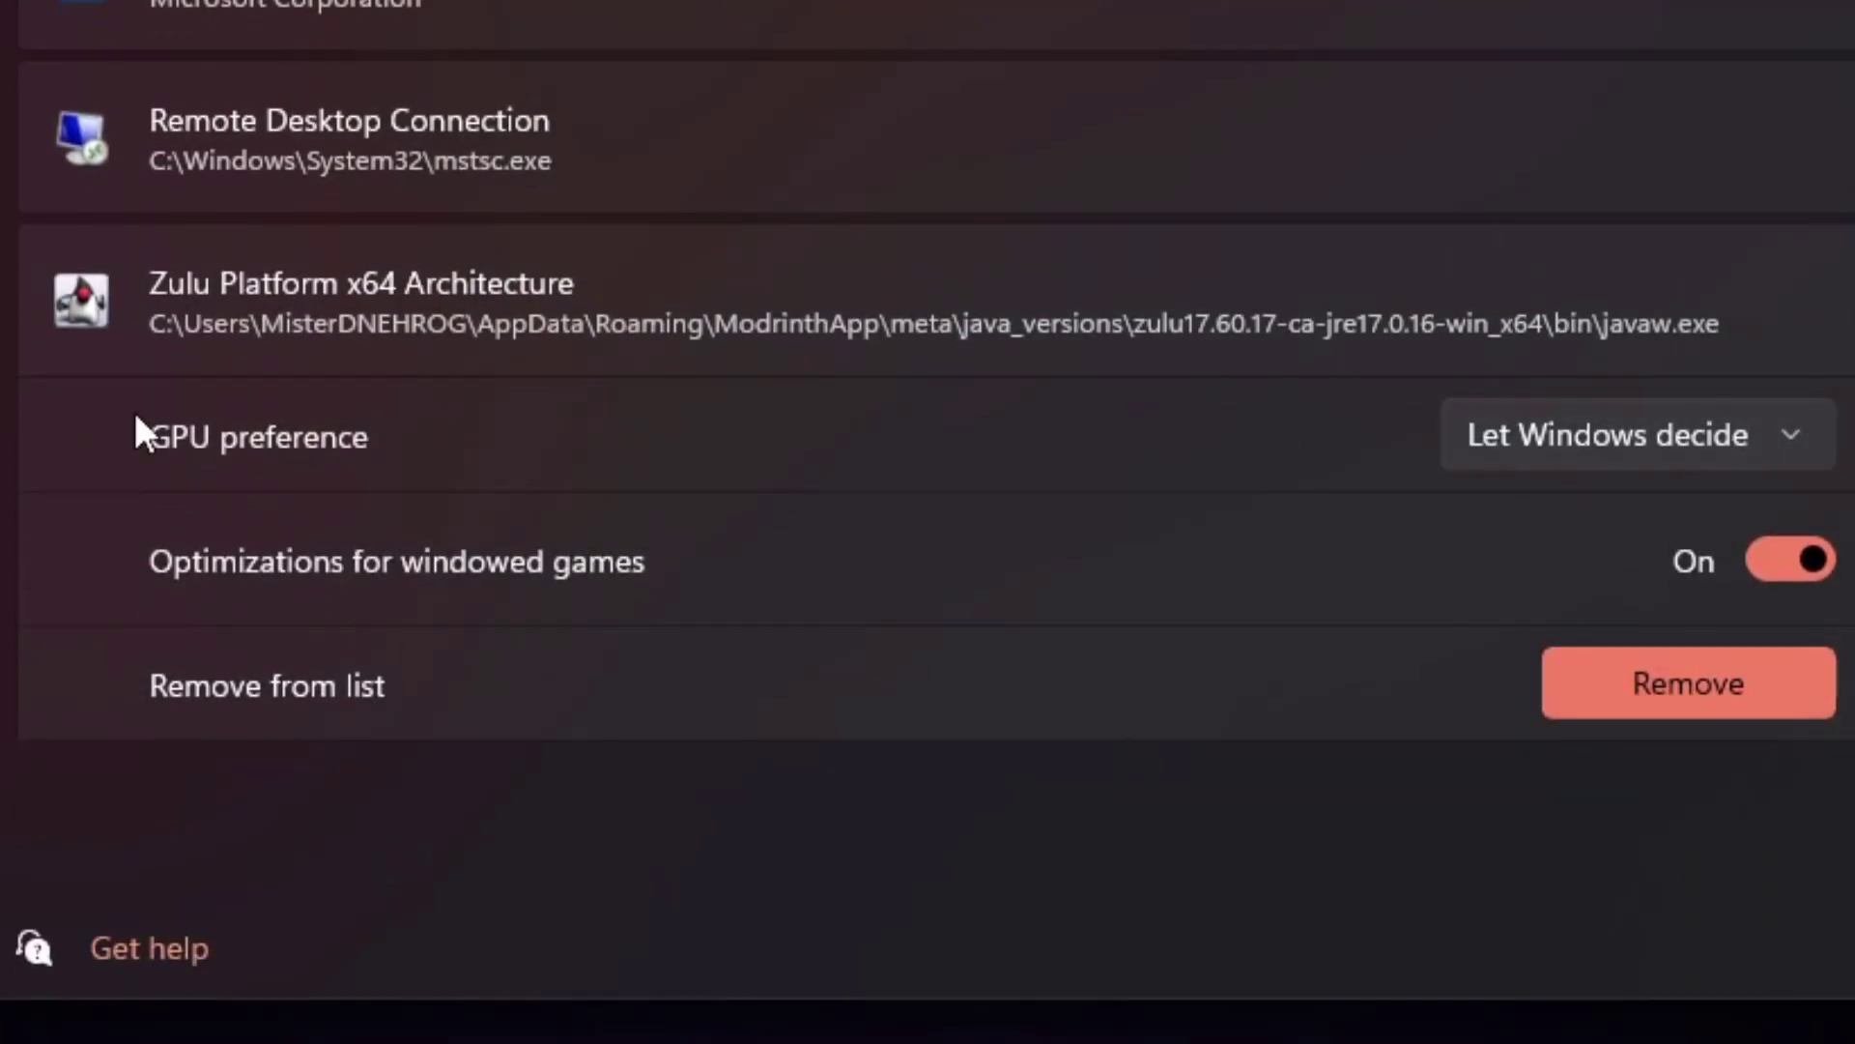
click(1537, 454)
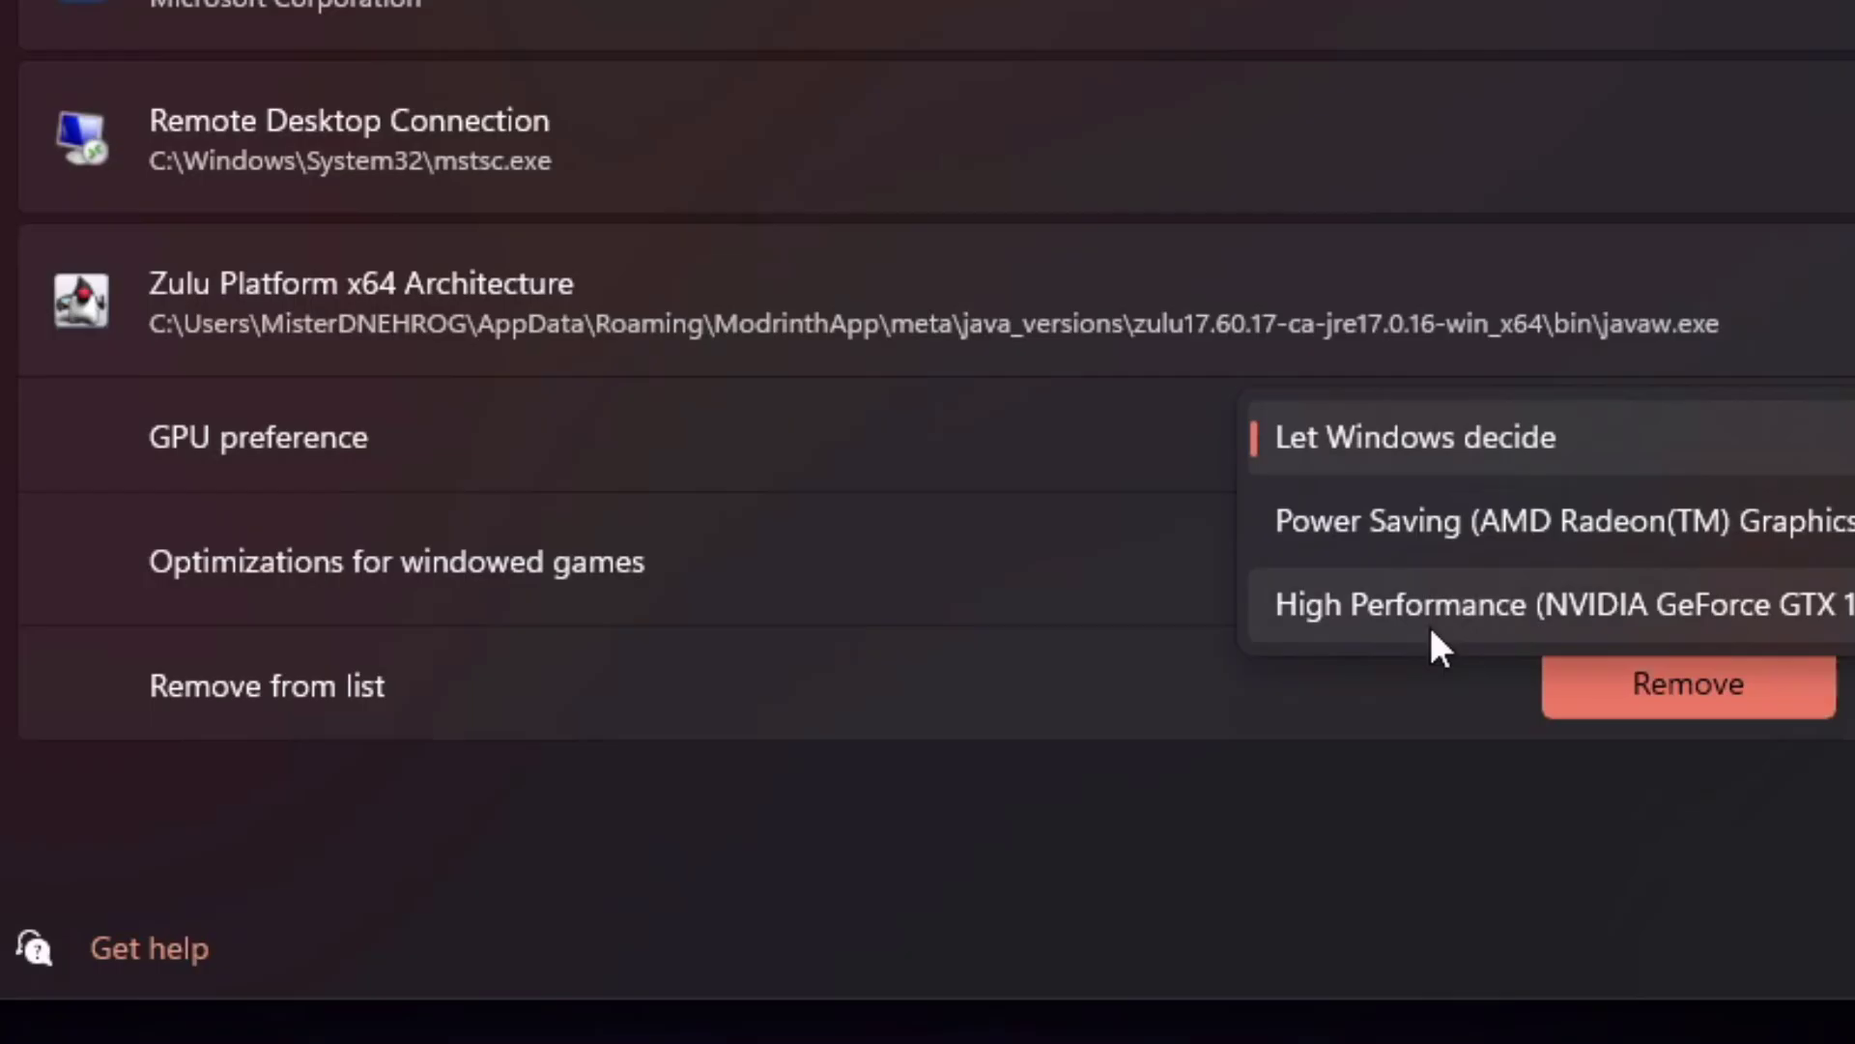
click(1431, 626)
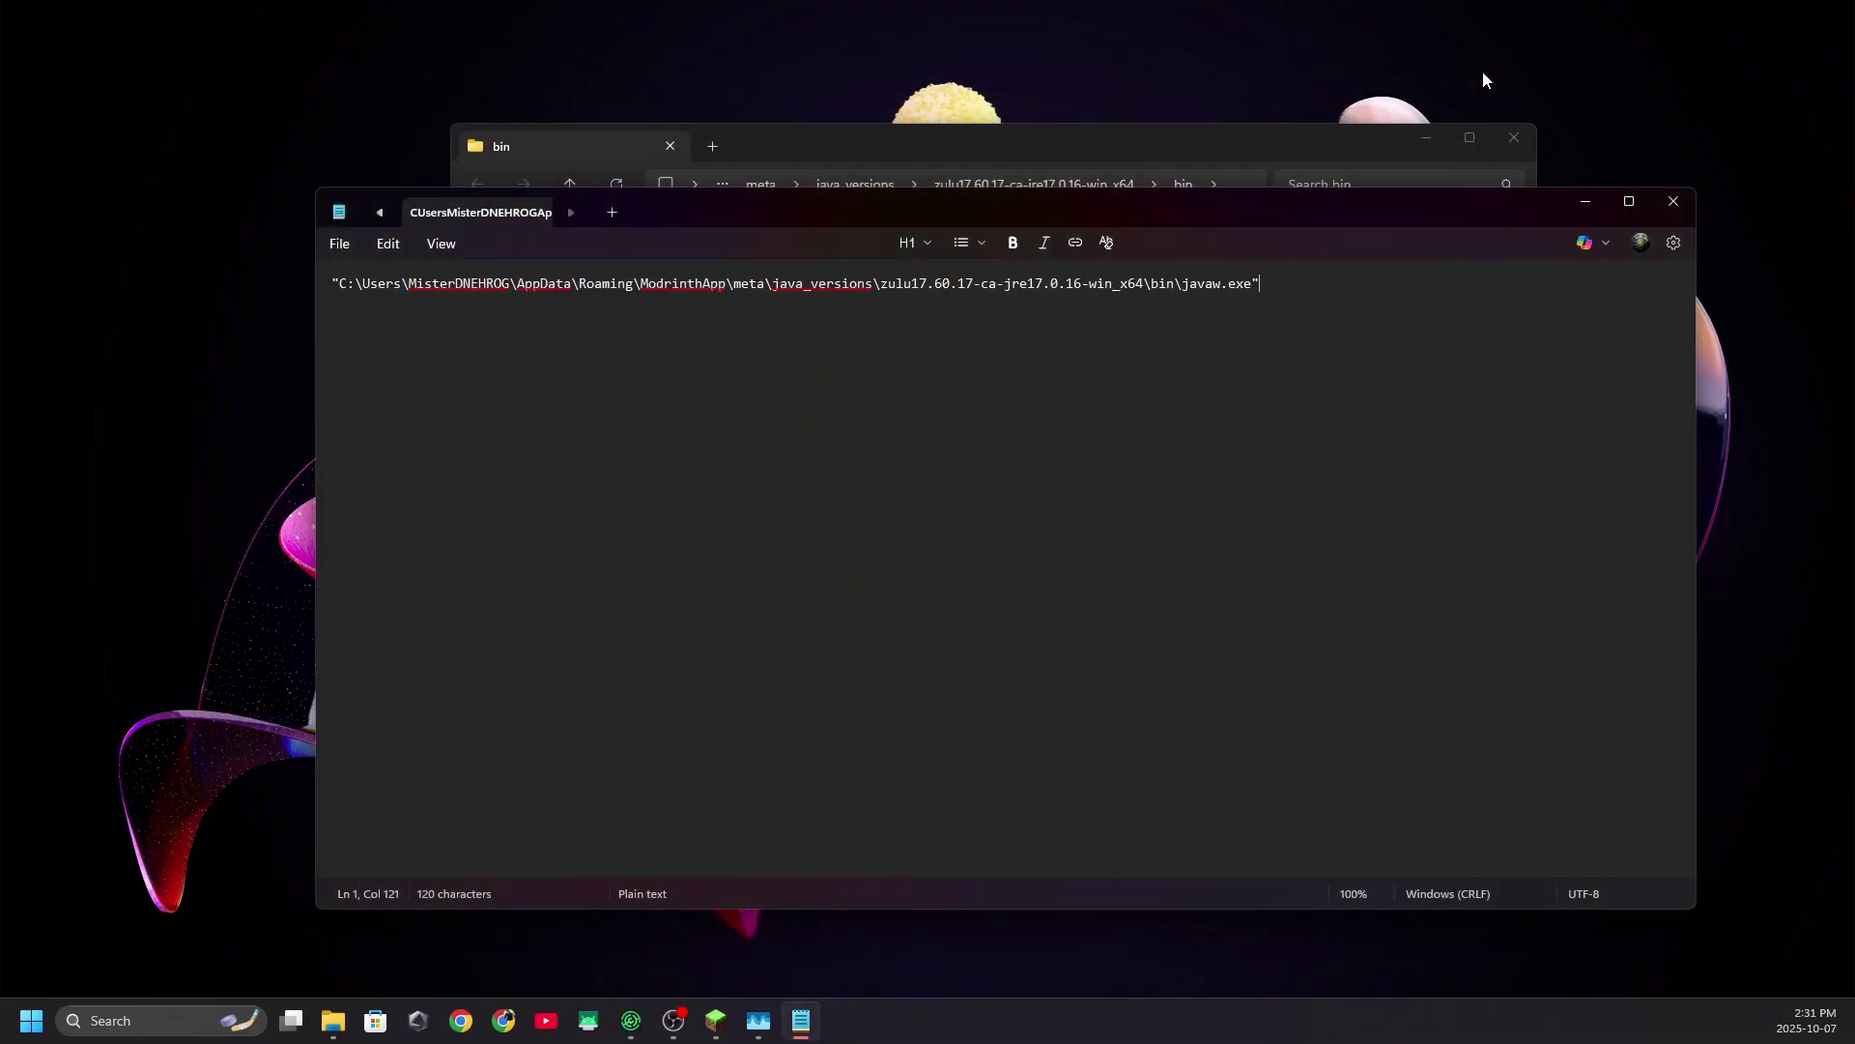
Step: Close the bin folder window and Notepad
click(1382, 143)
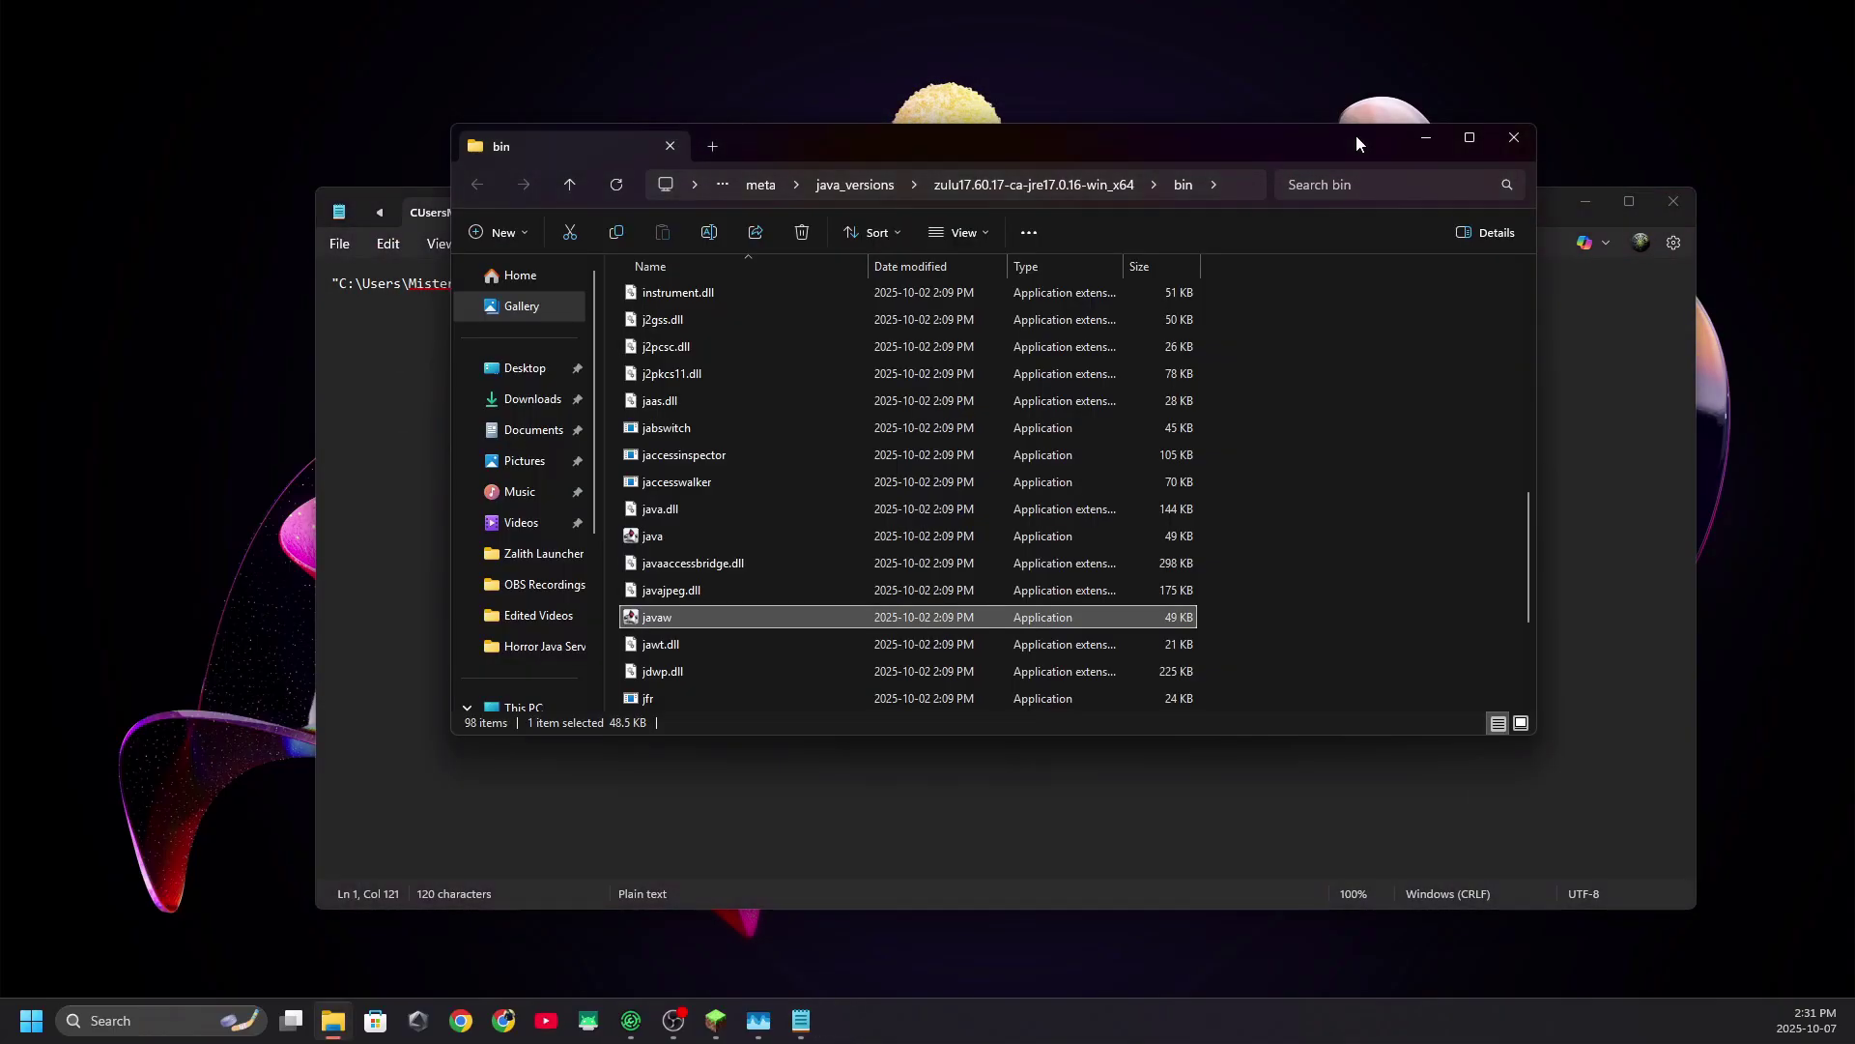
click(1504, 141)
click(1677, 203)
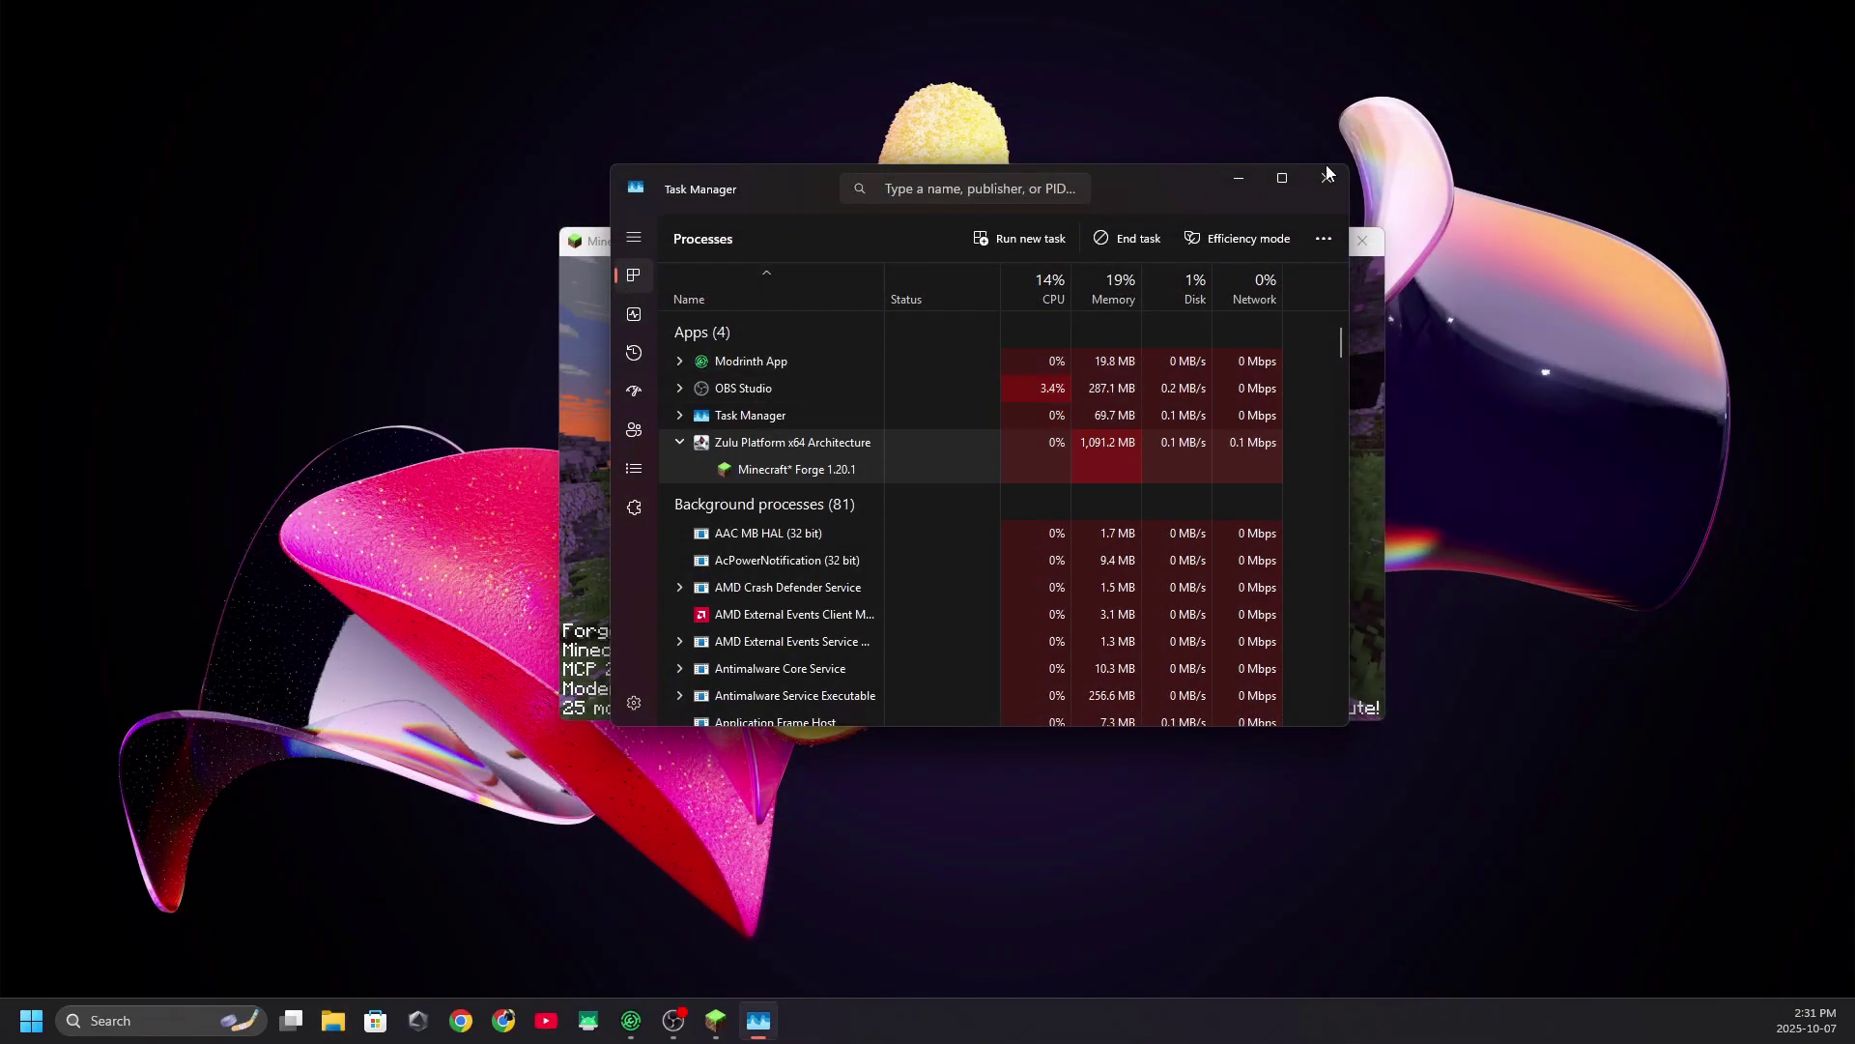
Step: Close Task Manager and the Minecraft window, and bring OBS Studio forward
click(1328, 176)
click(1354, 241)
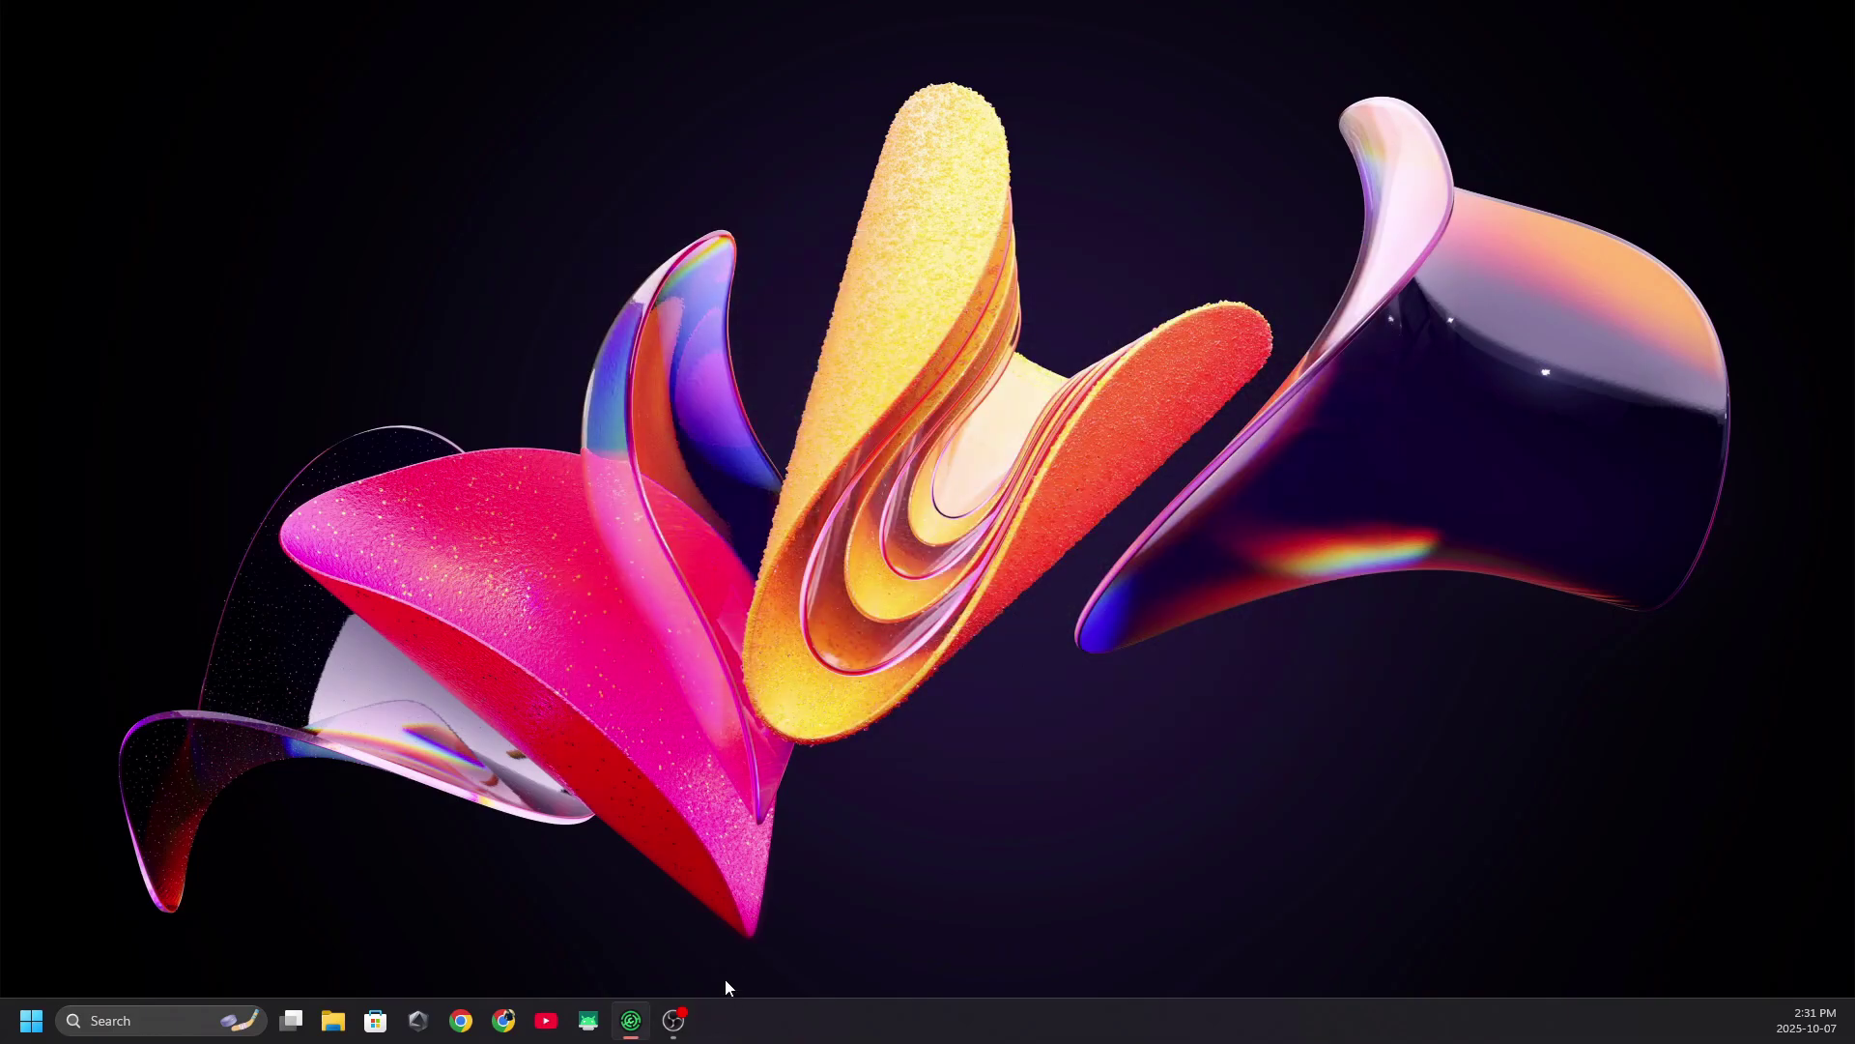
click(673, 1021)
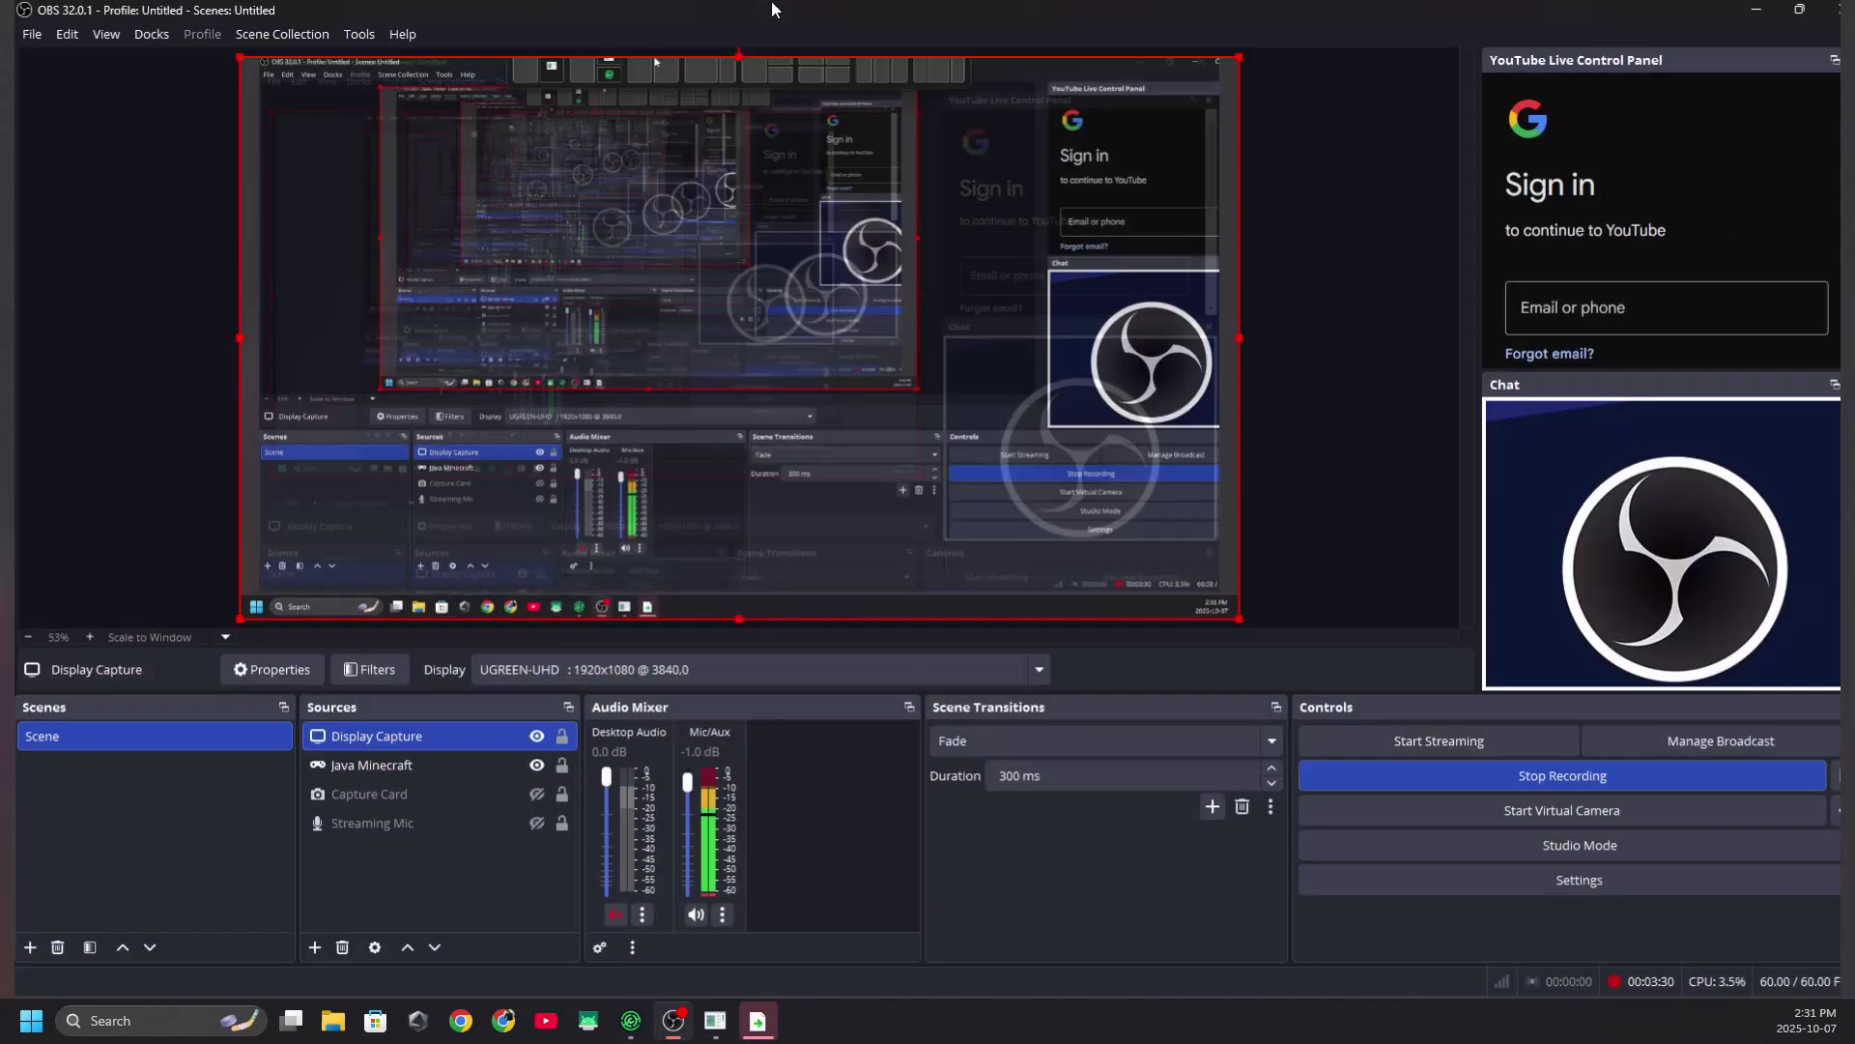
Step: Choose Remove for the Java Minecraft source in OBS
click(464, 770)
right_click(466, 769)
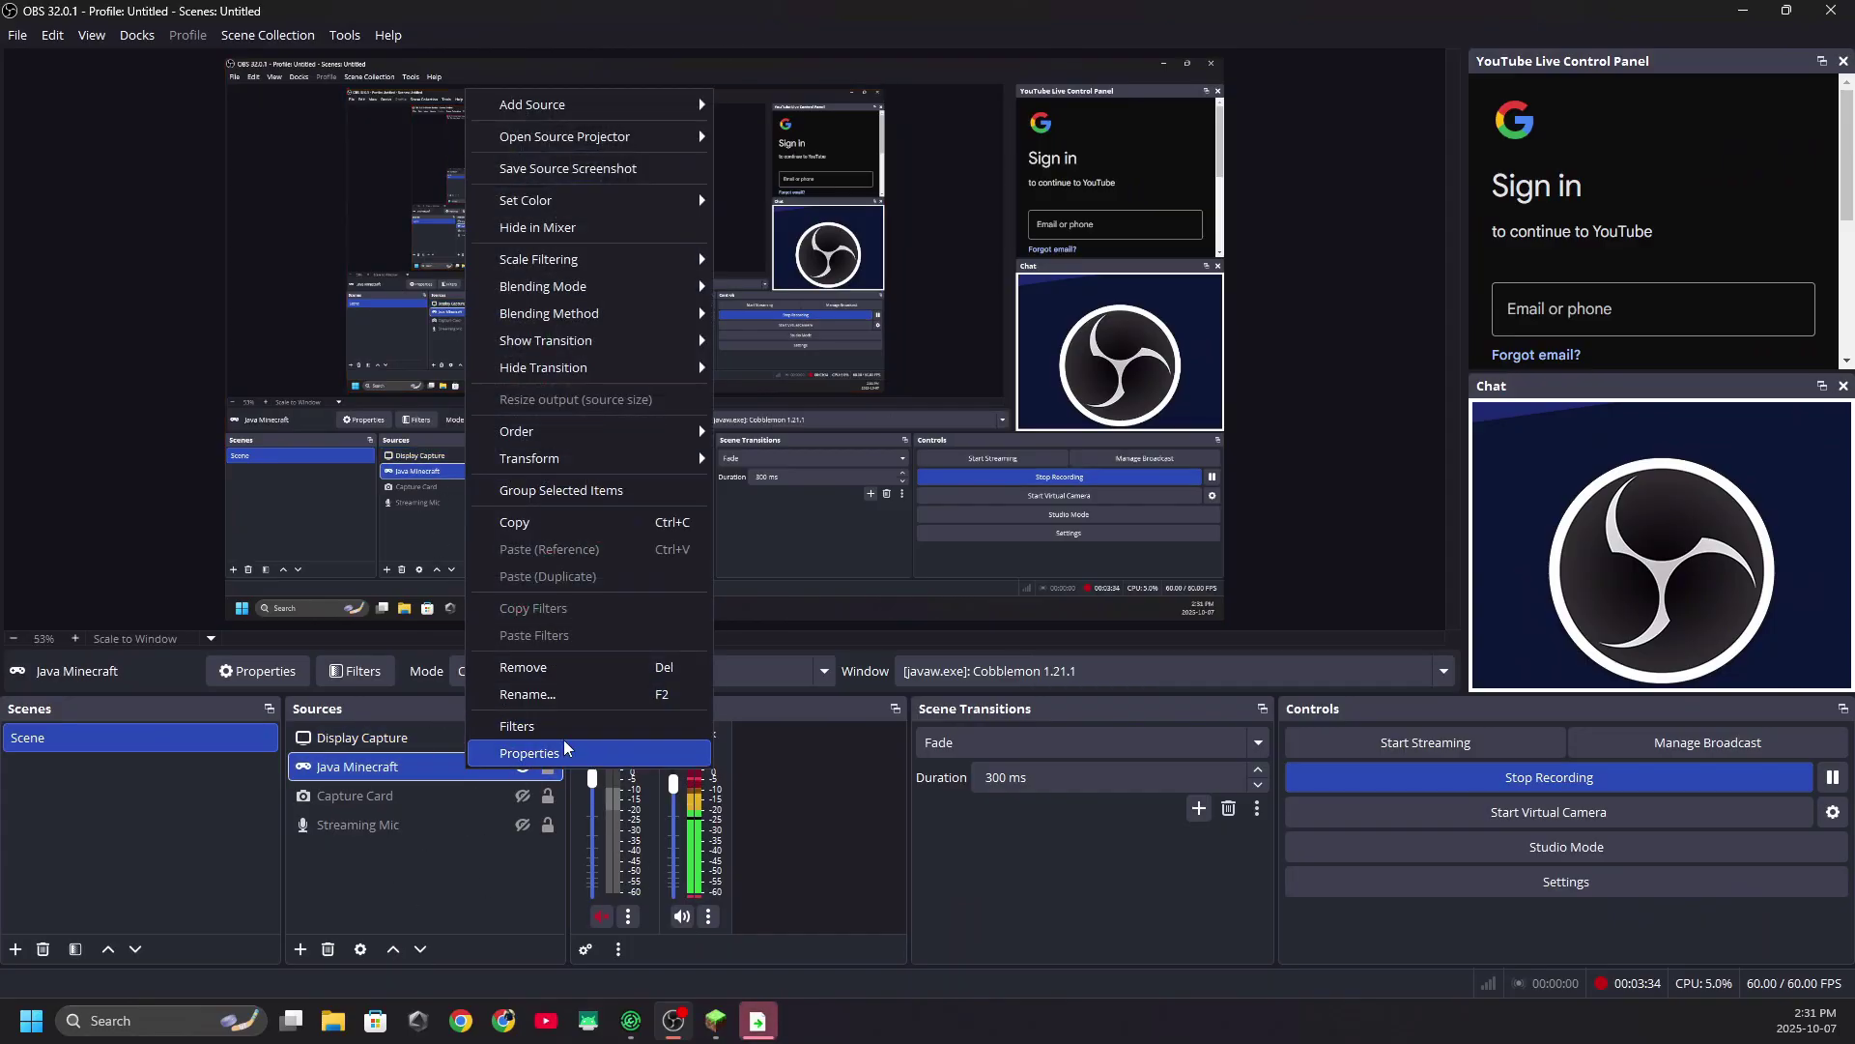
click(538, 669)
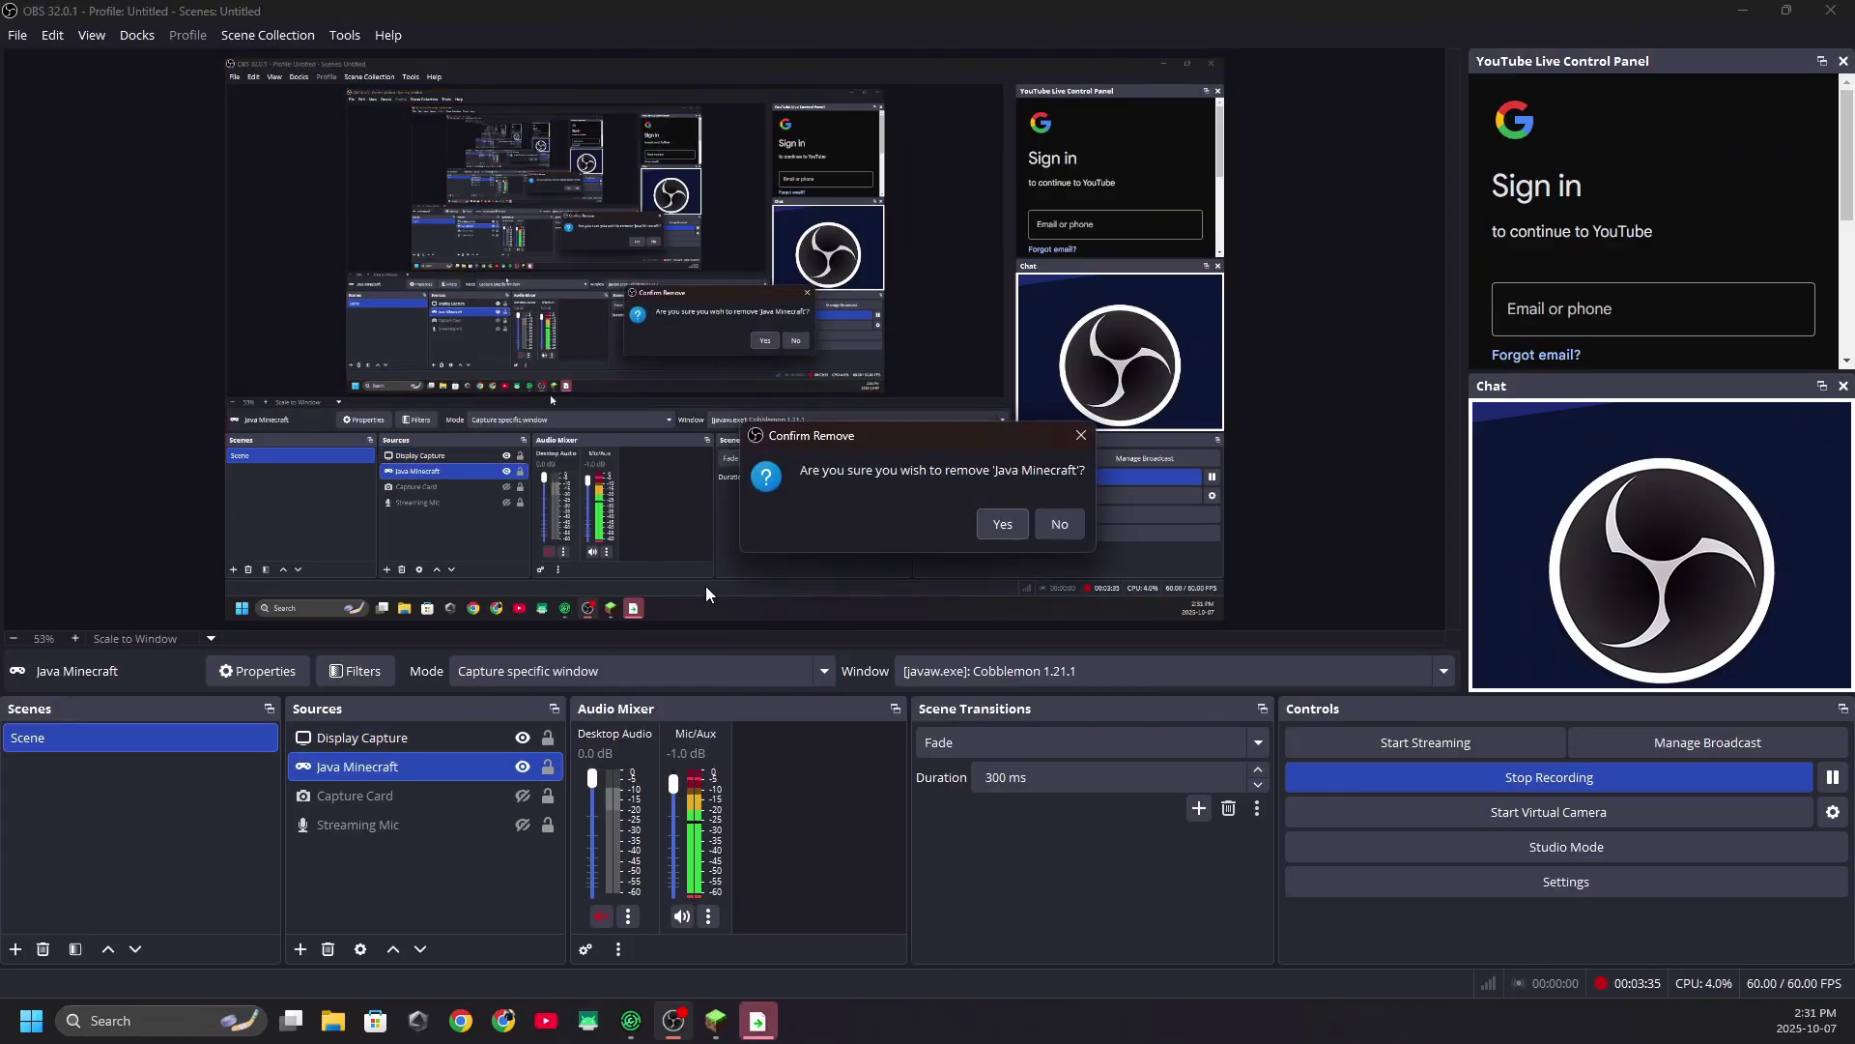
Step: Confirm the removal and create a Game Capture source named 'Java Minecraft'
click(1002, 524)
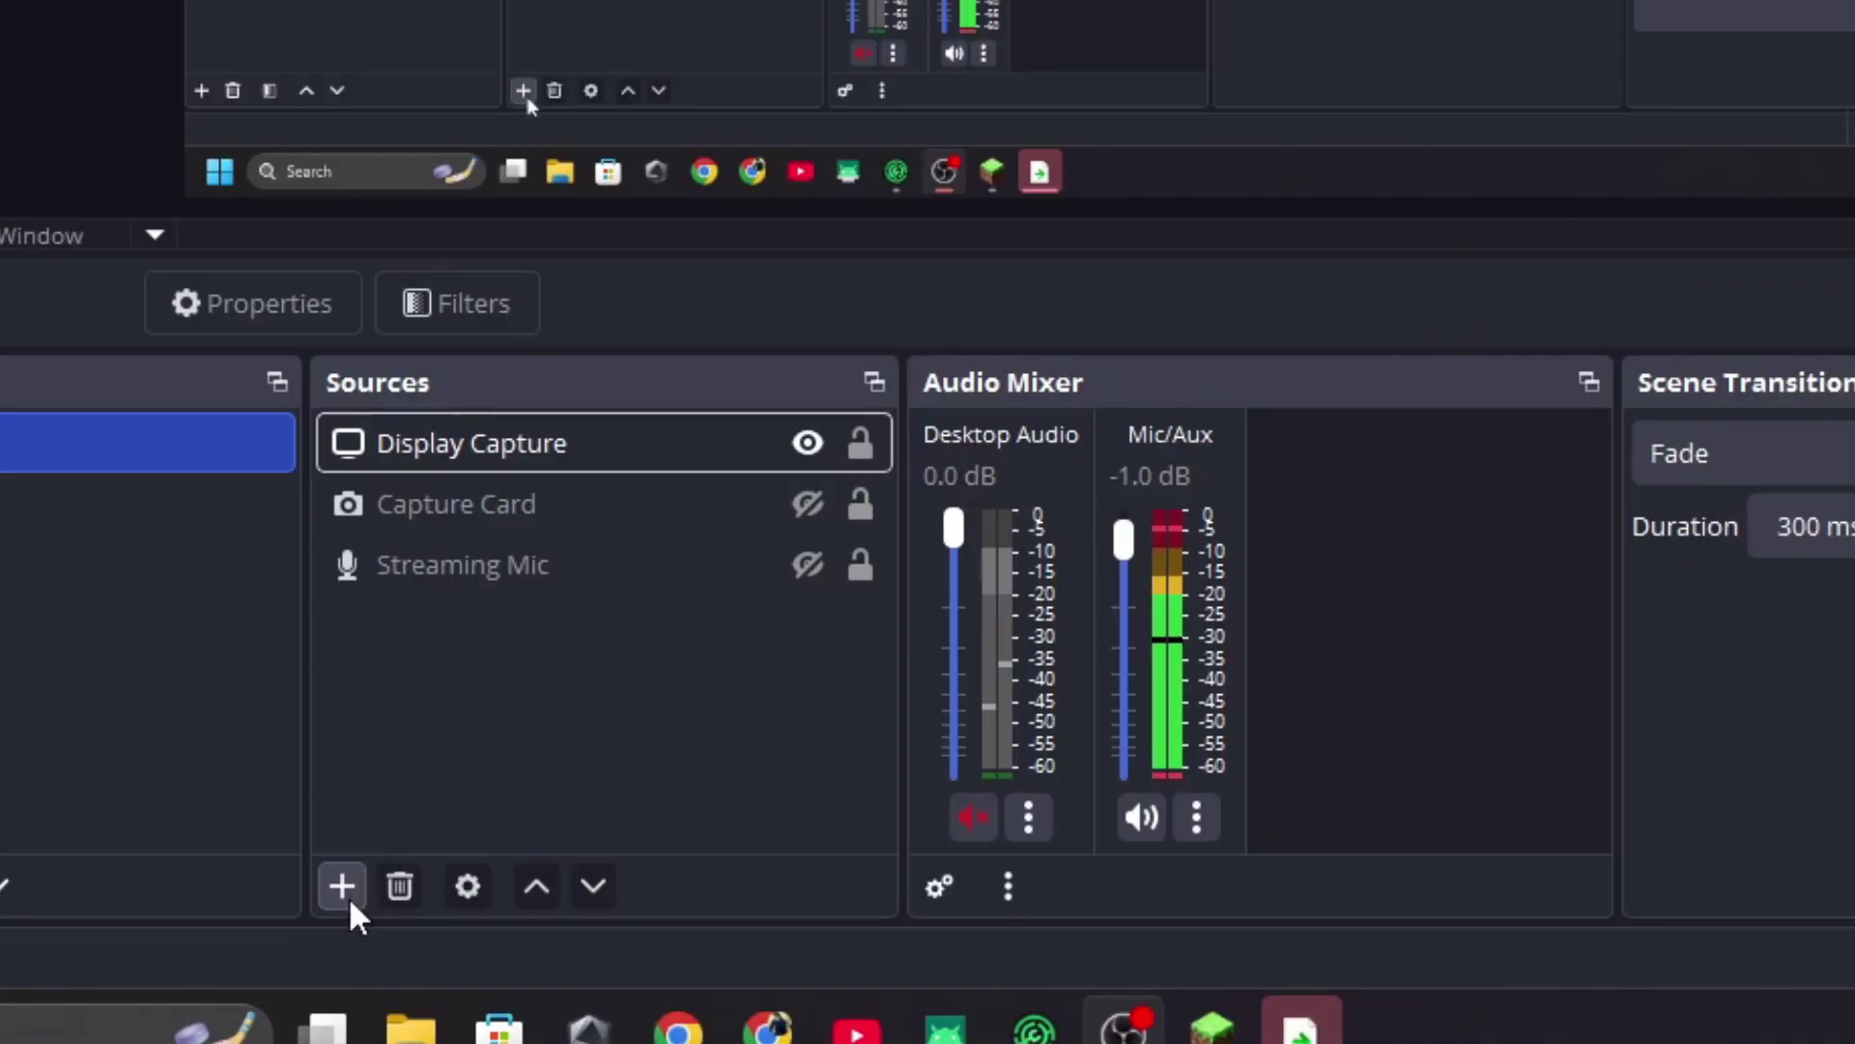
click(300, 949)
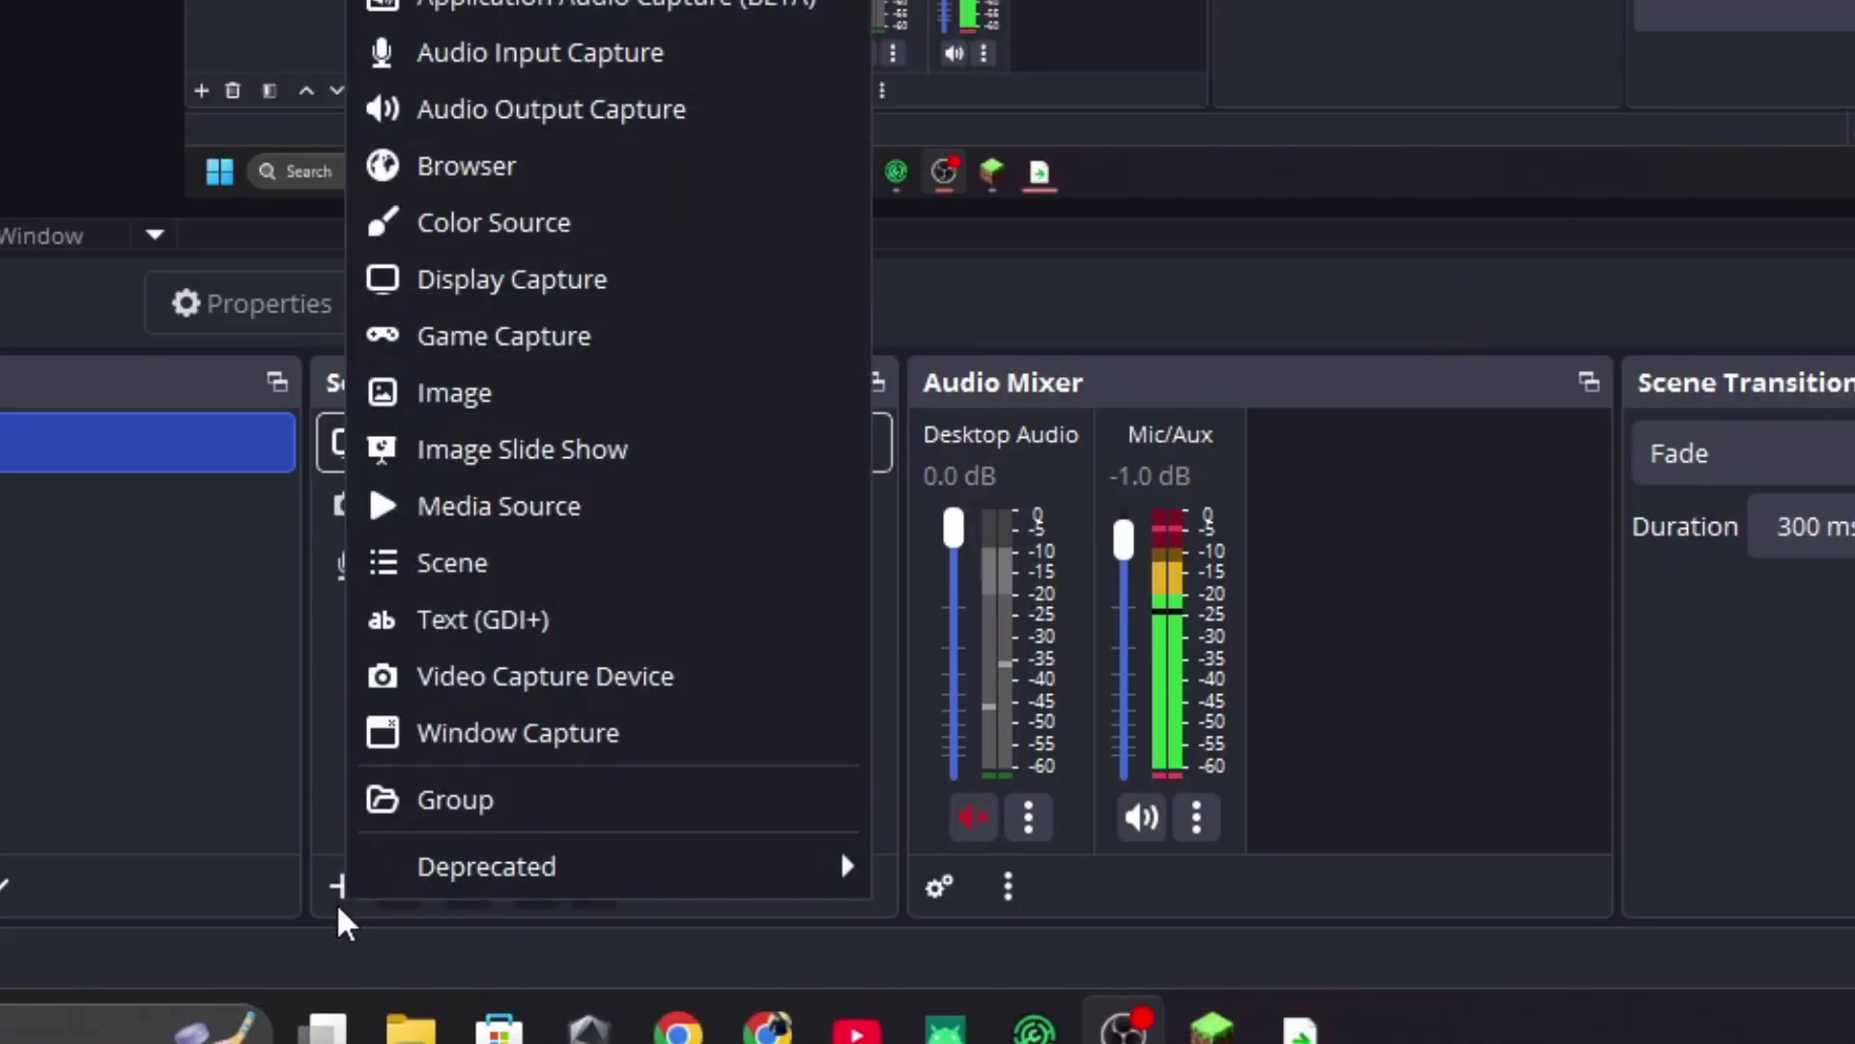
click(536, 335)
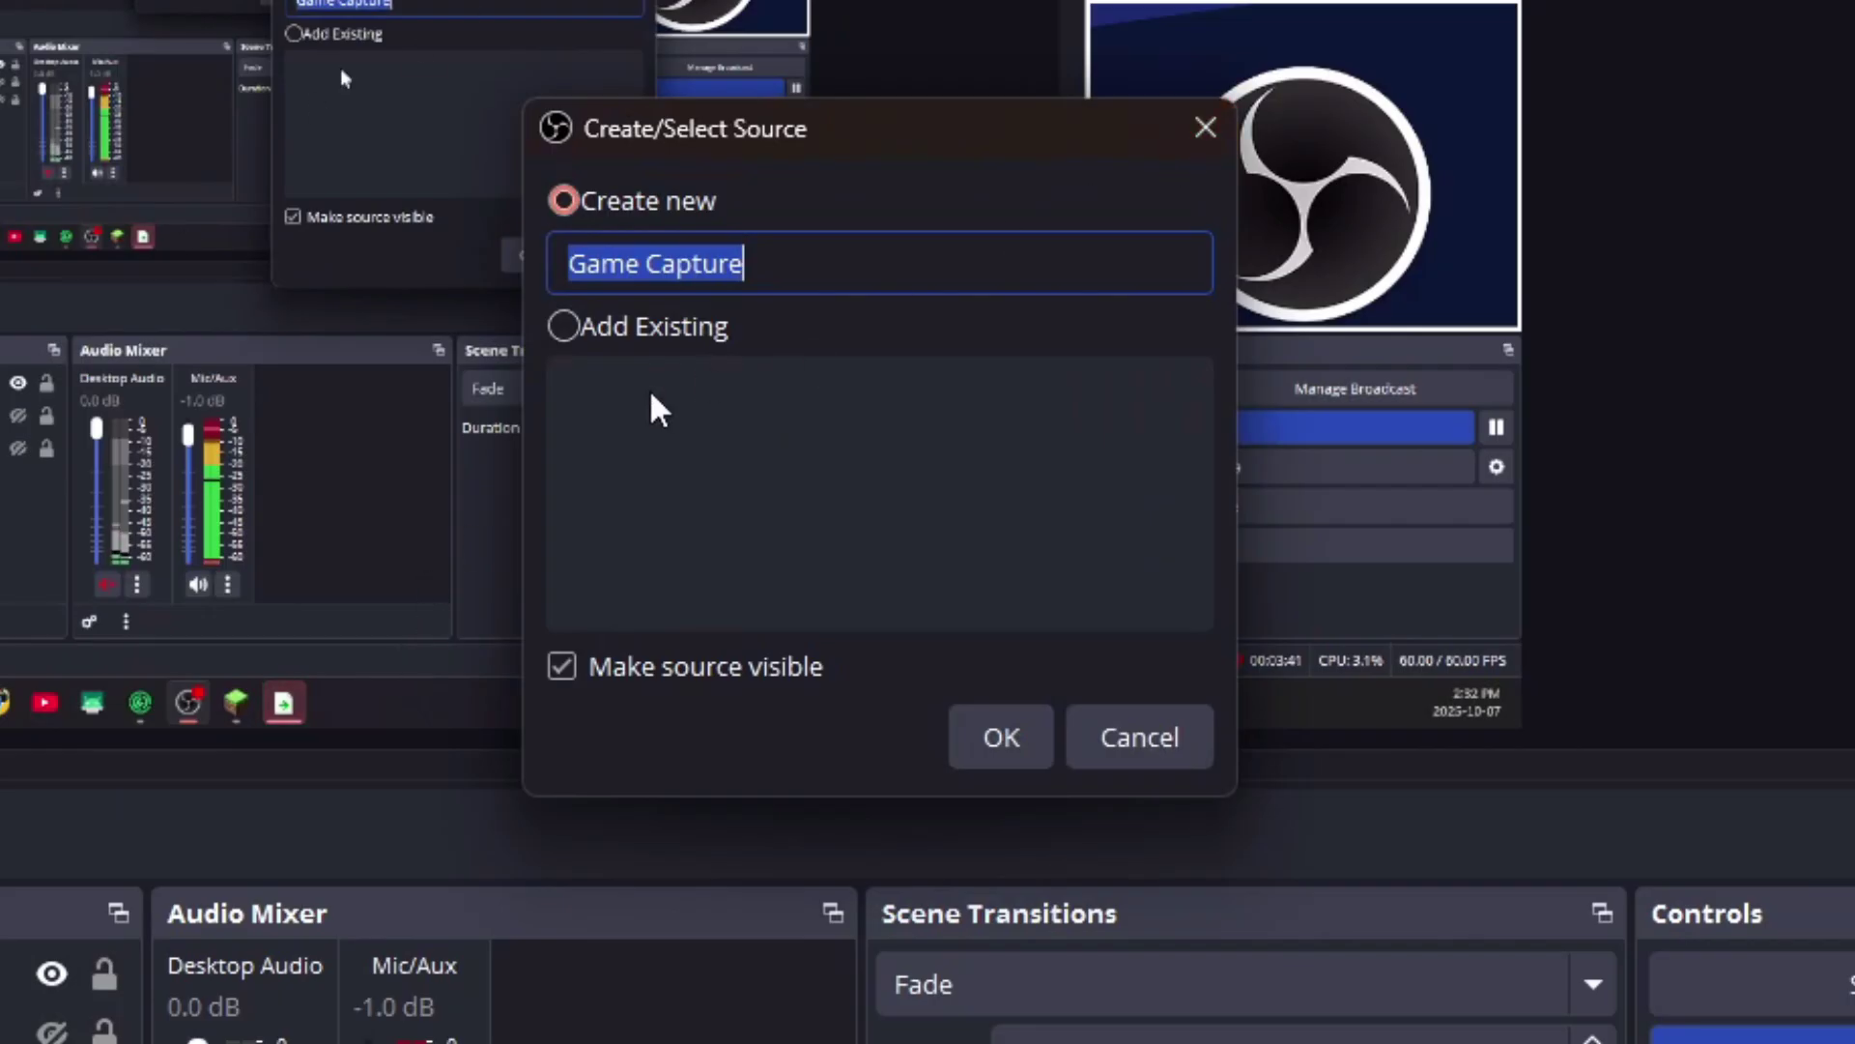
text(Ja)
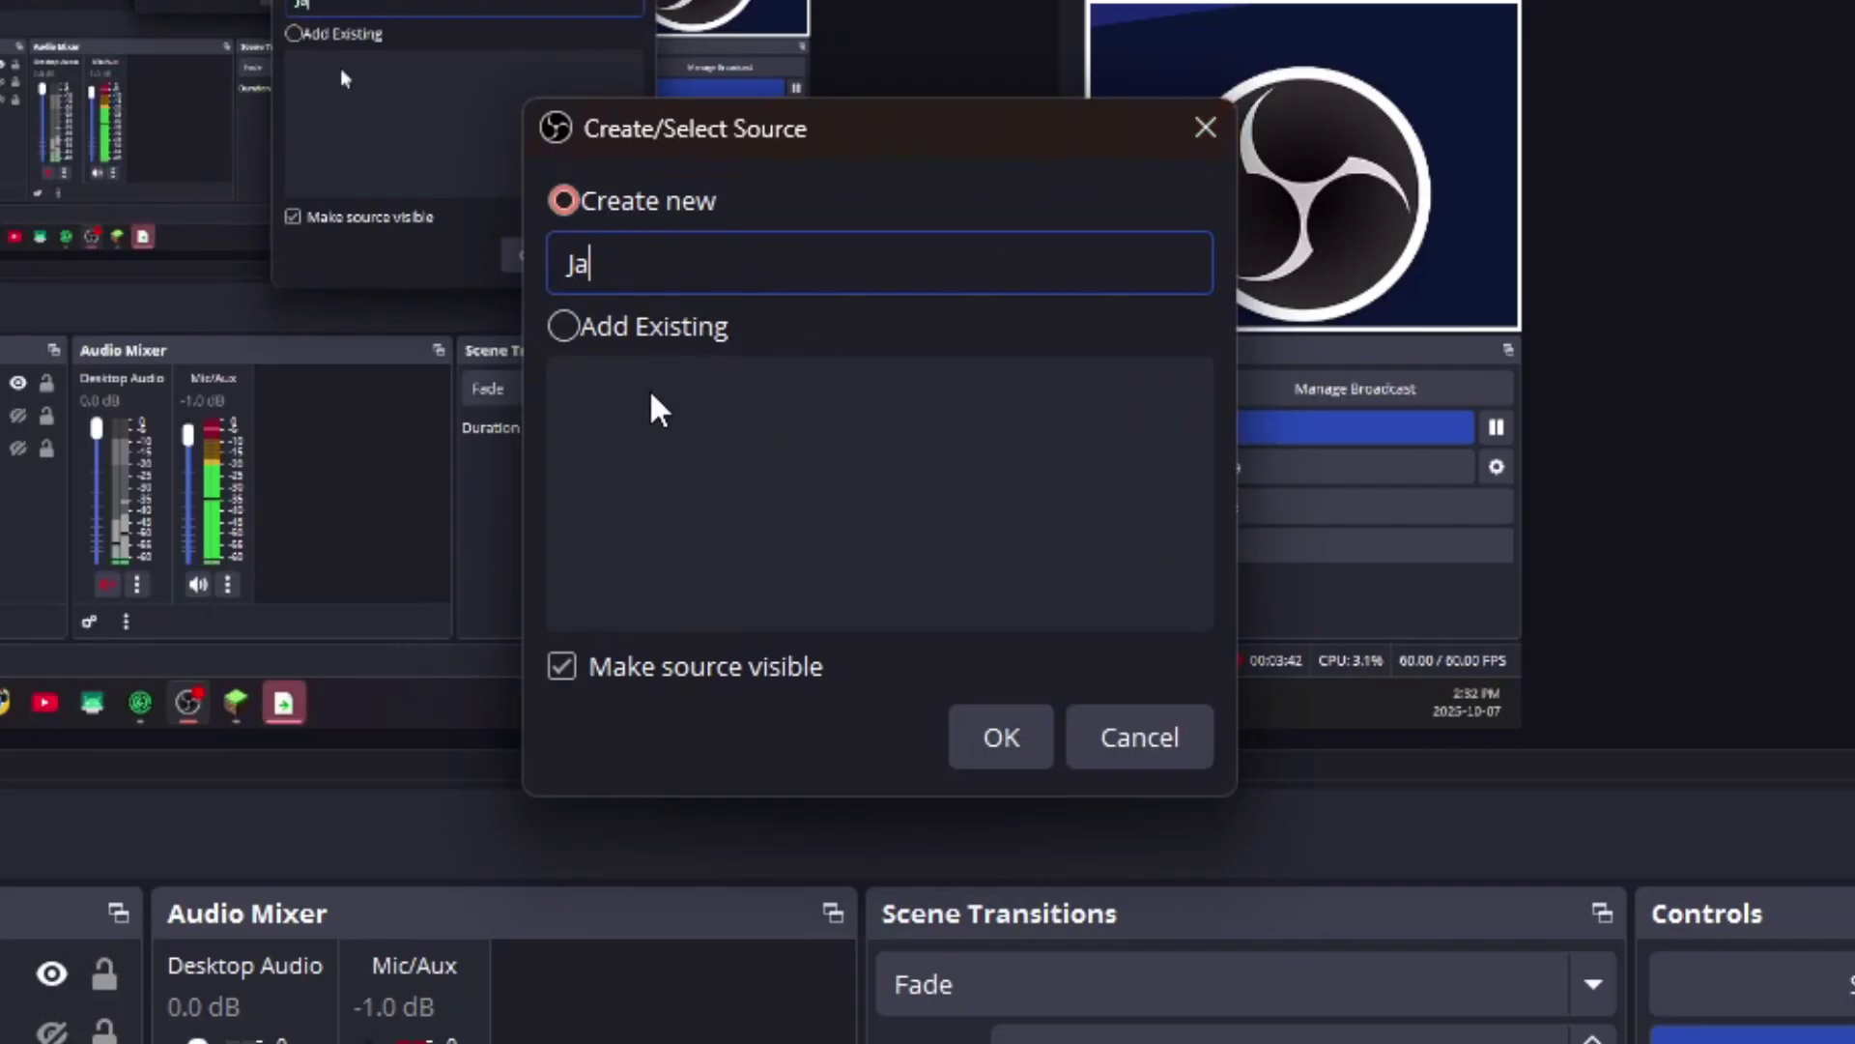
text(va Minecraft)
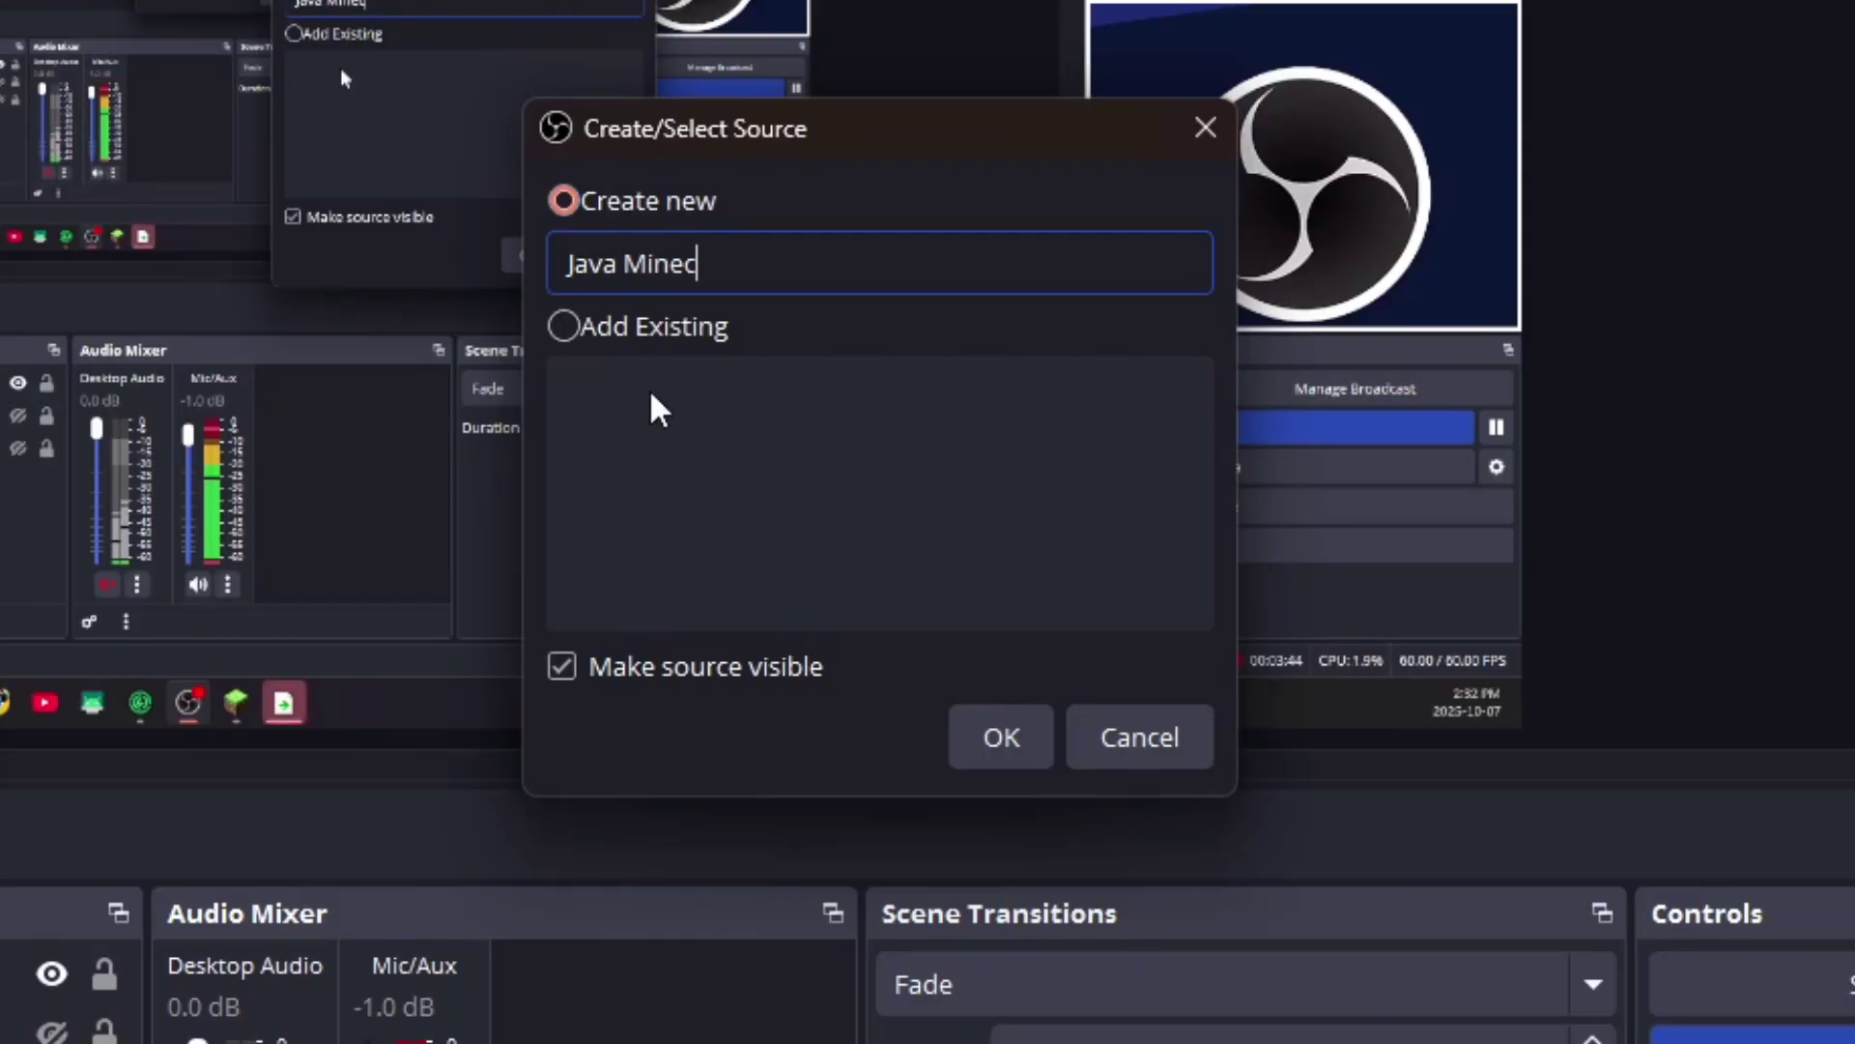
click(1010, 744)
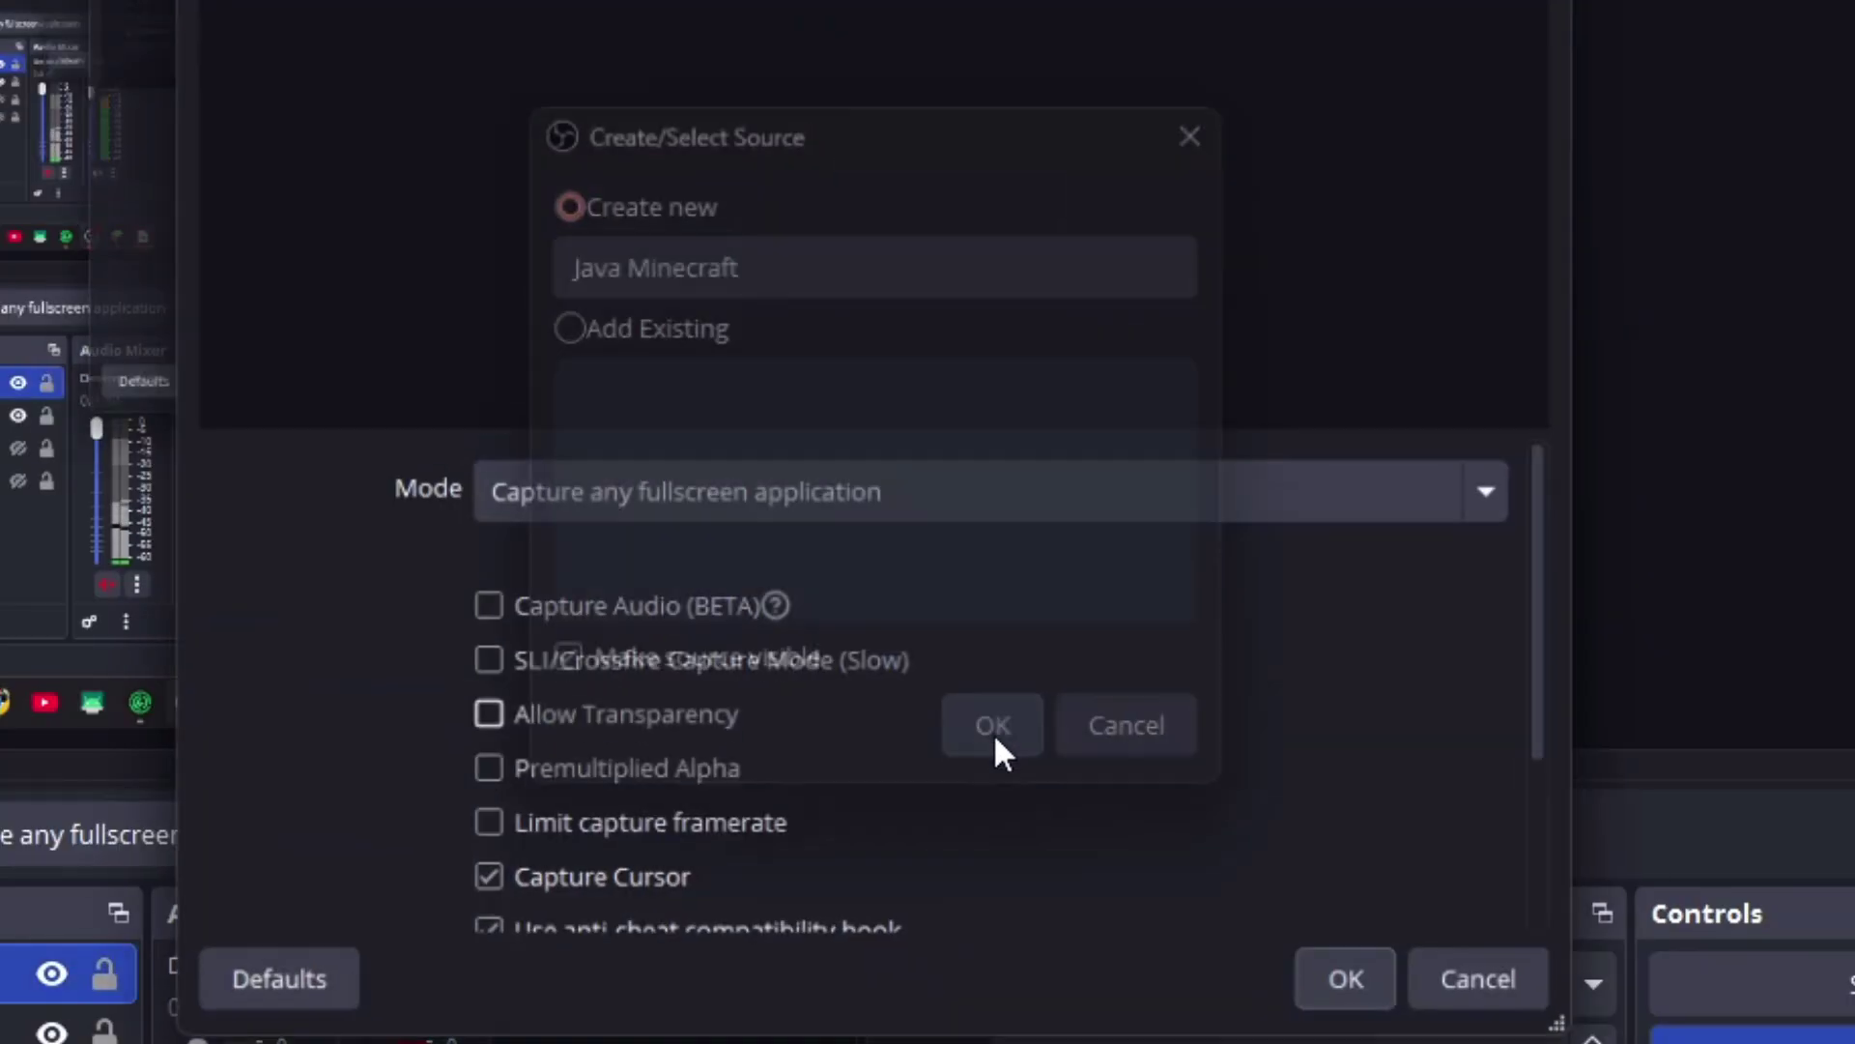
Step: Set capture mode to Capture specific window, targeting [javaw.exe]: Minecraft* Forge 1.20.1
click(695, 497)
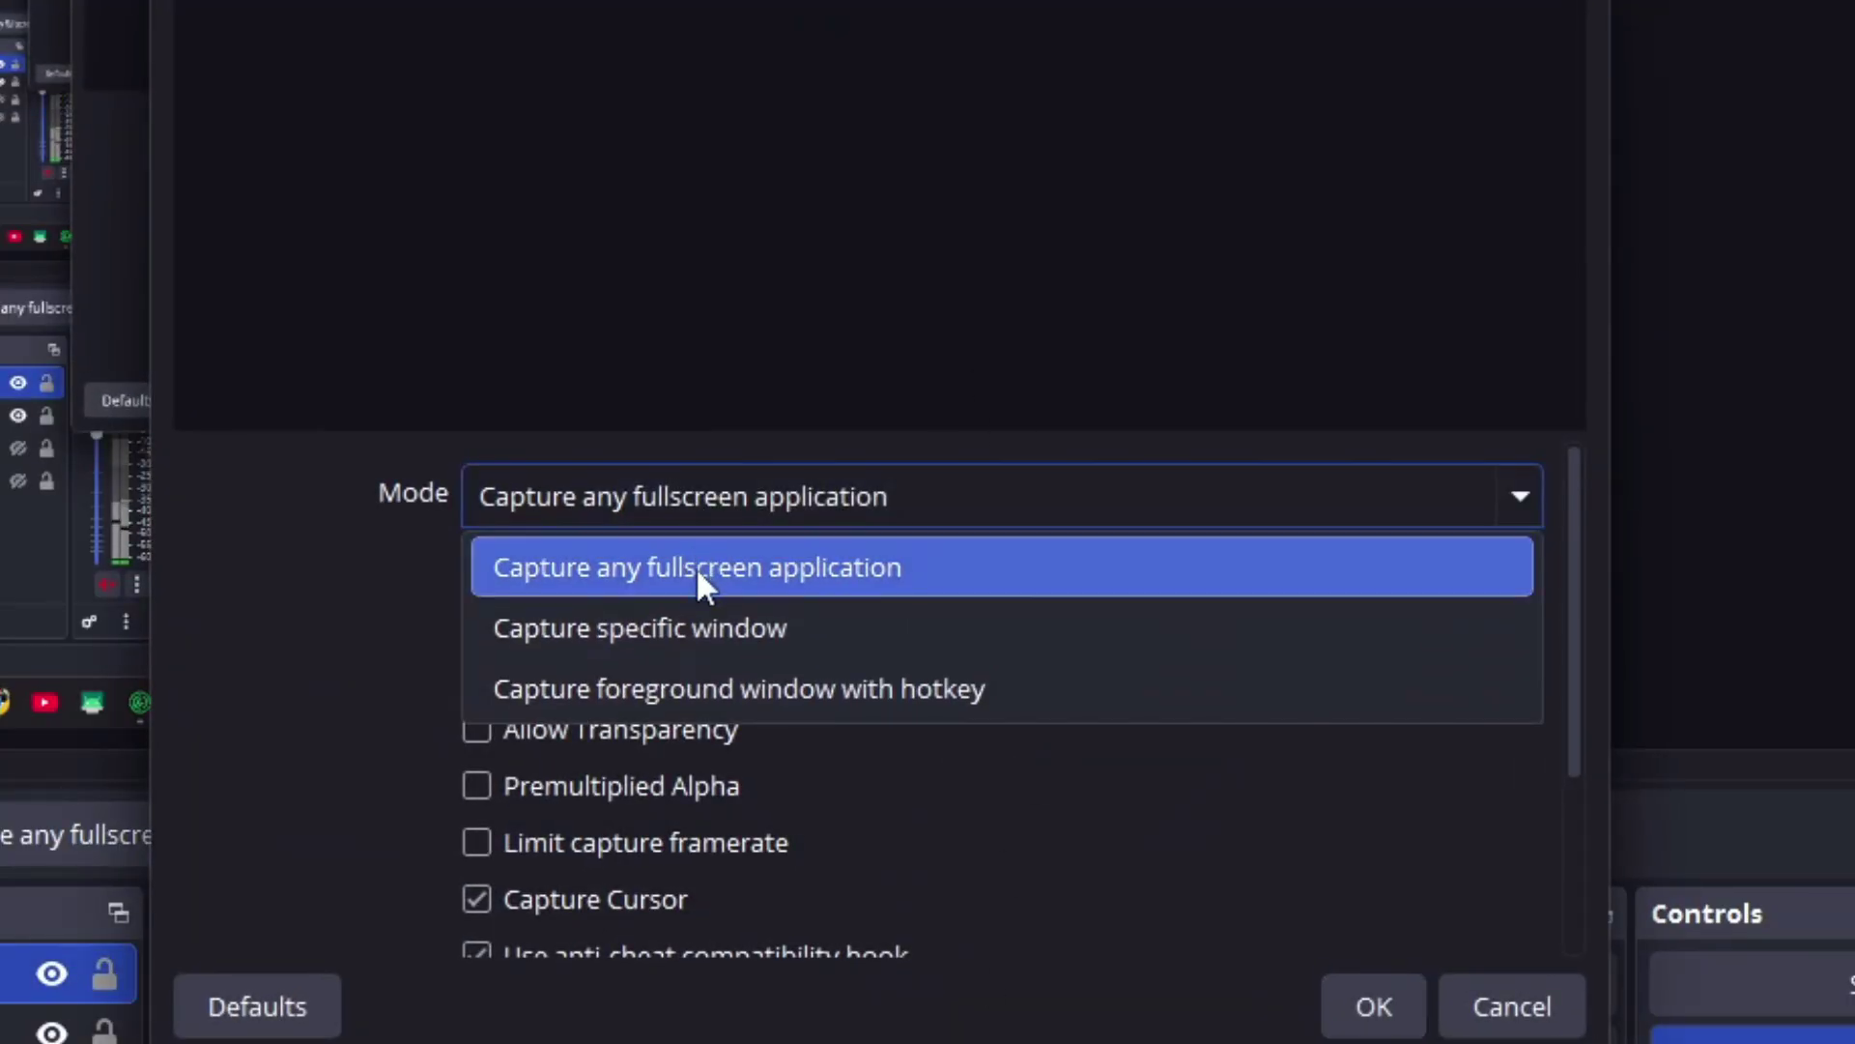
click(693, 605)
click(694, 605)
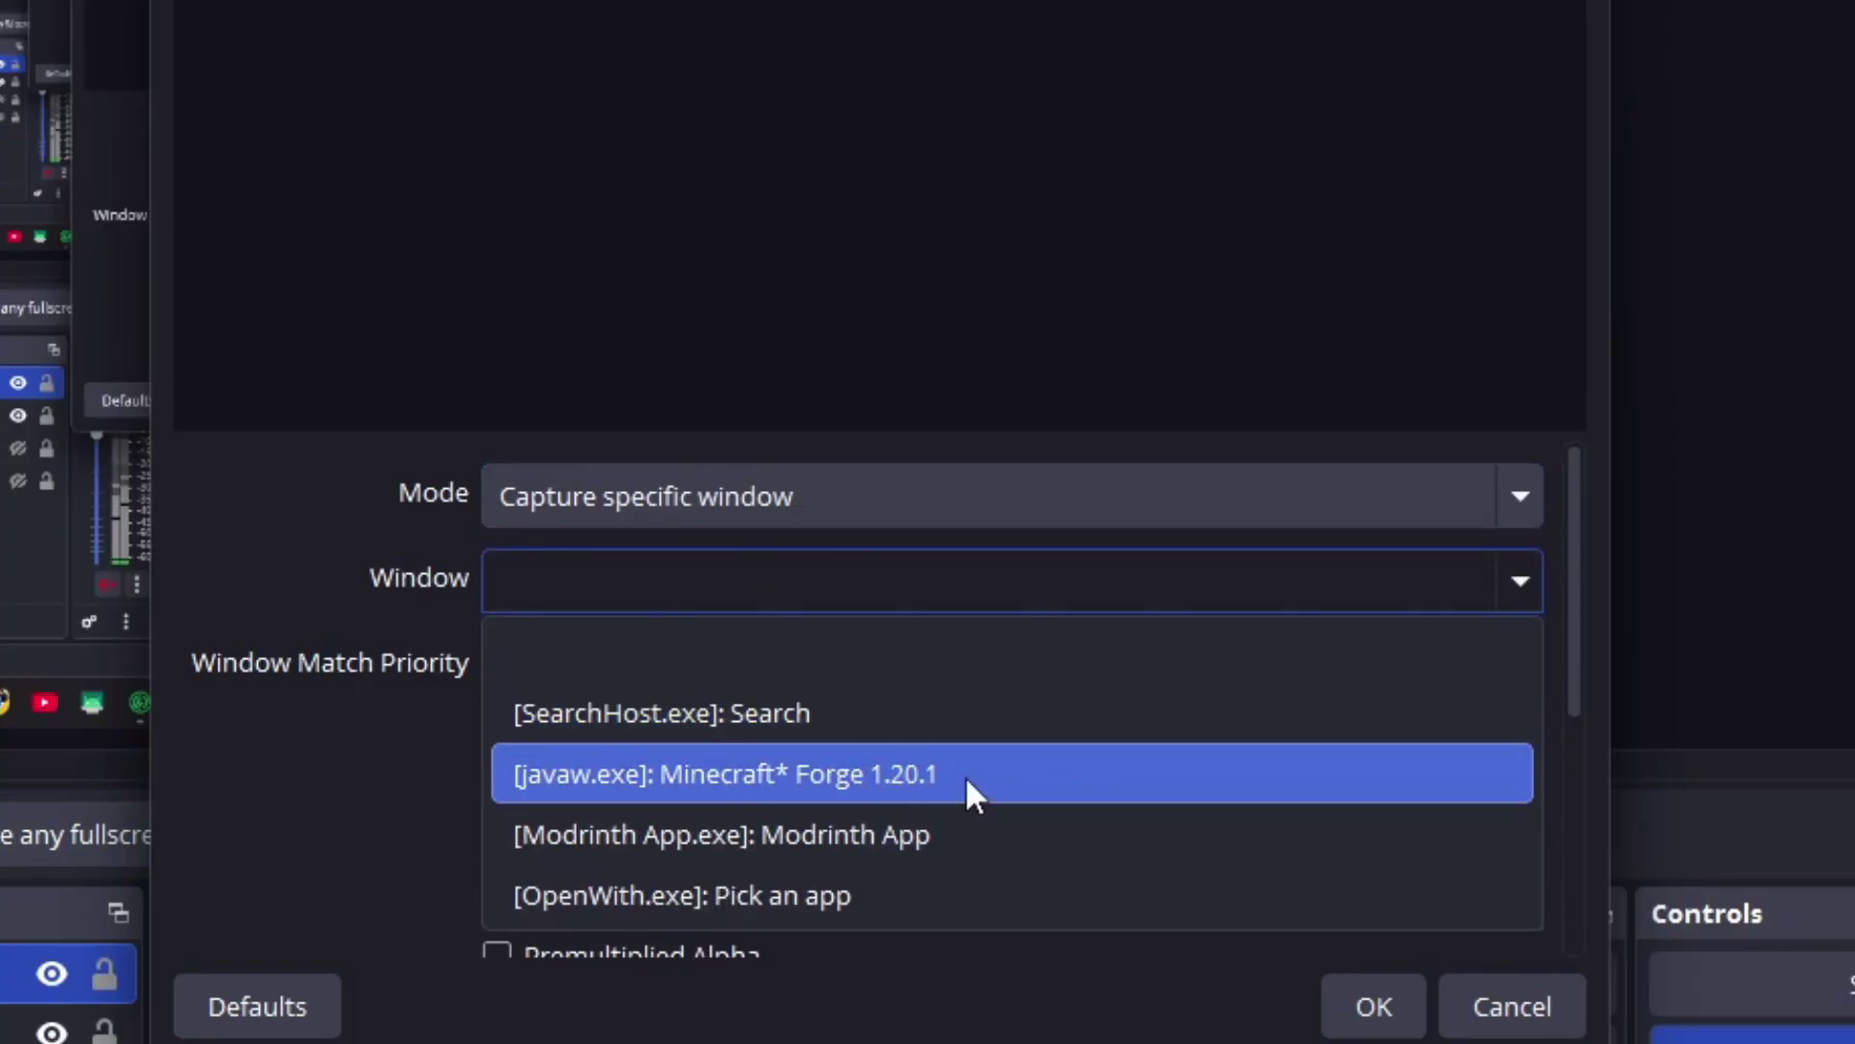
click(910, 774)
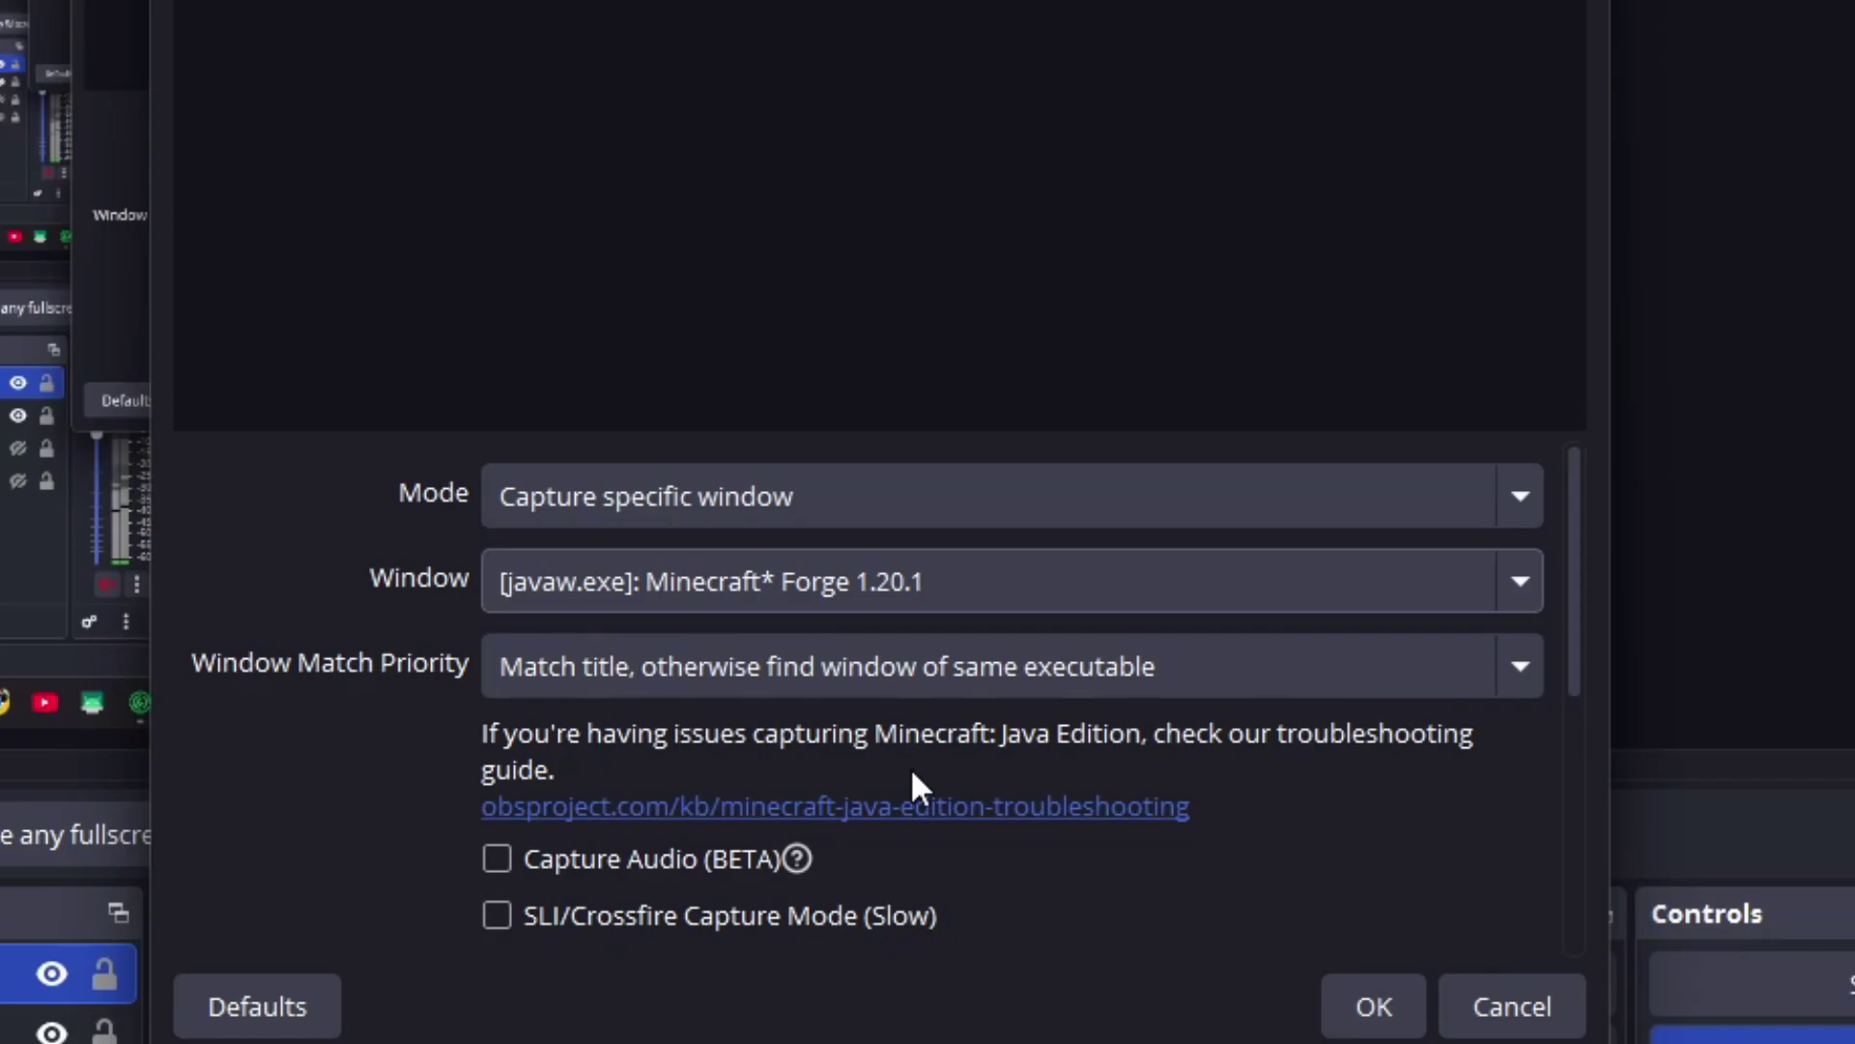
Step: Save the game capture settings and stretch the Capture Card source to the screen
click(1373, 1003)
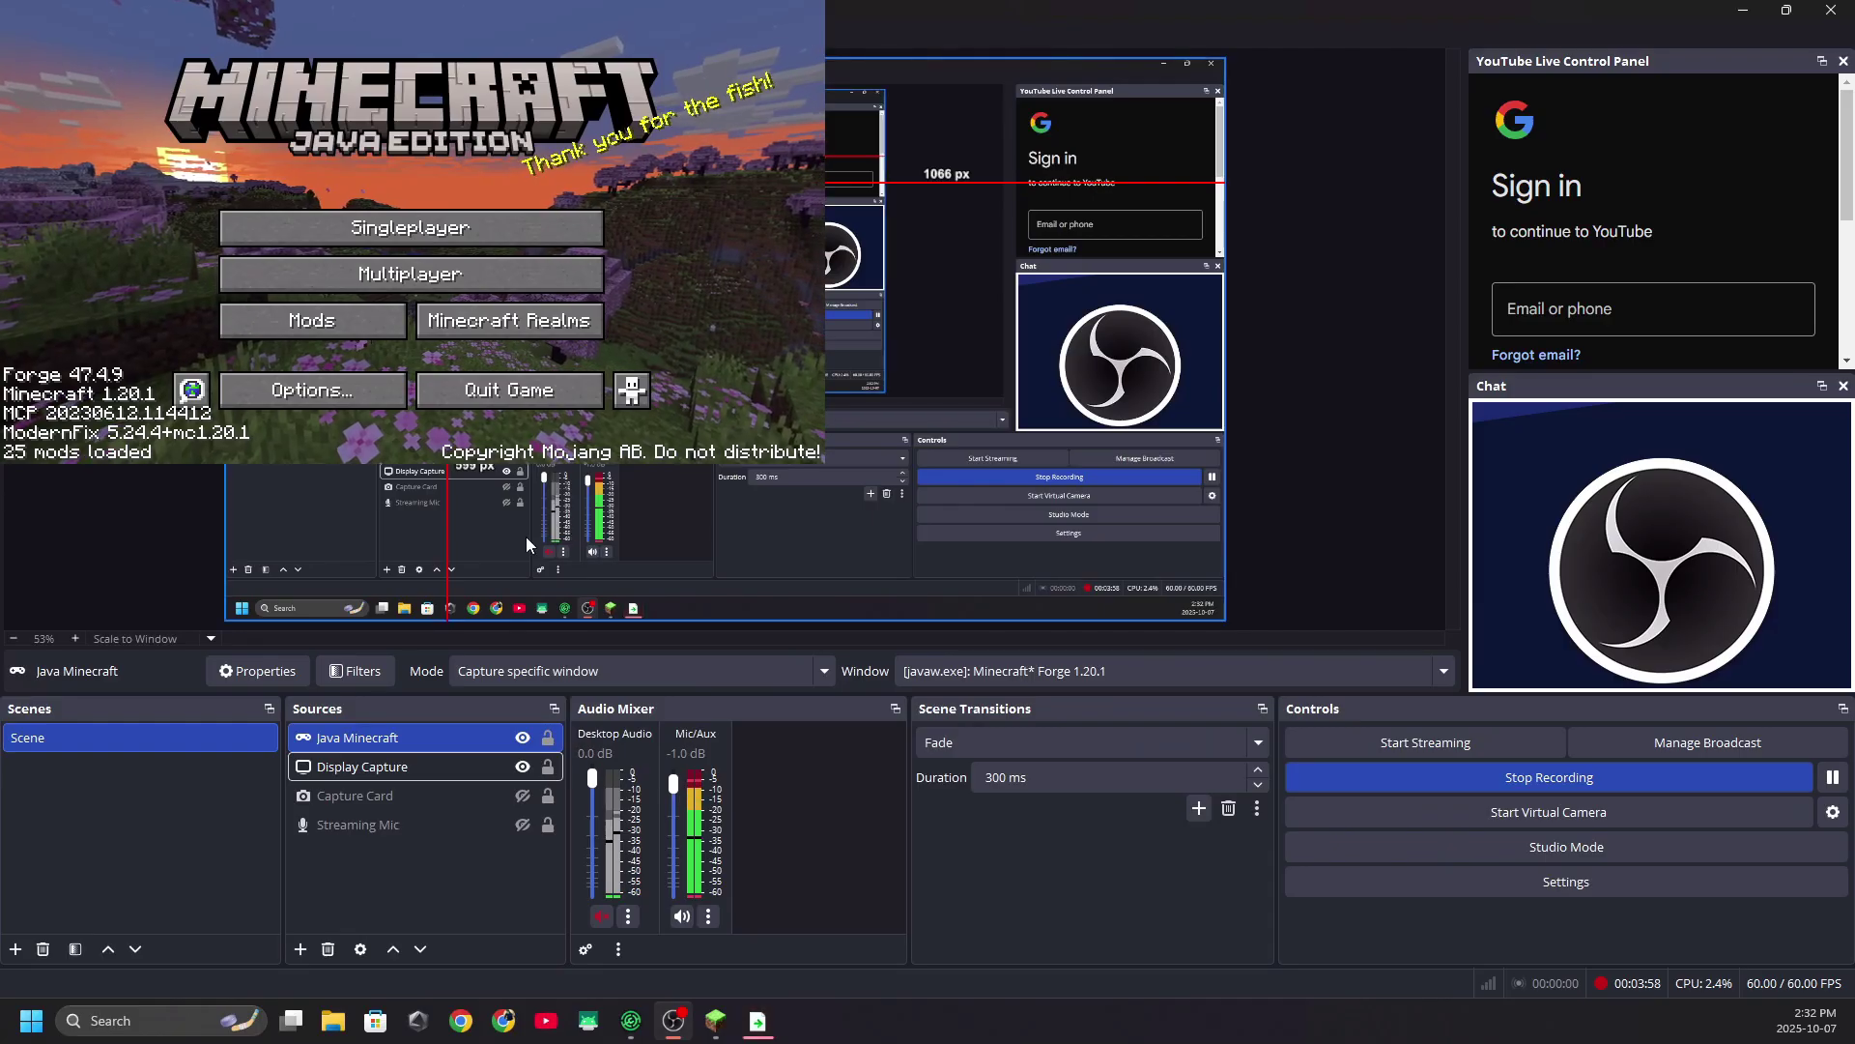
click(527, 544)
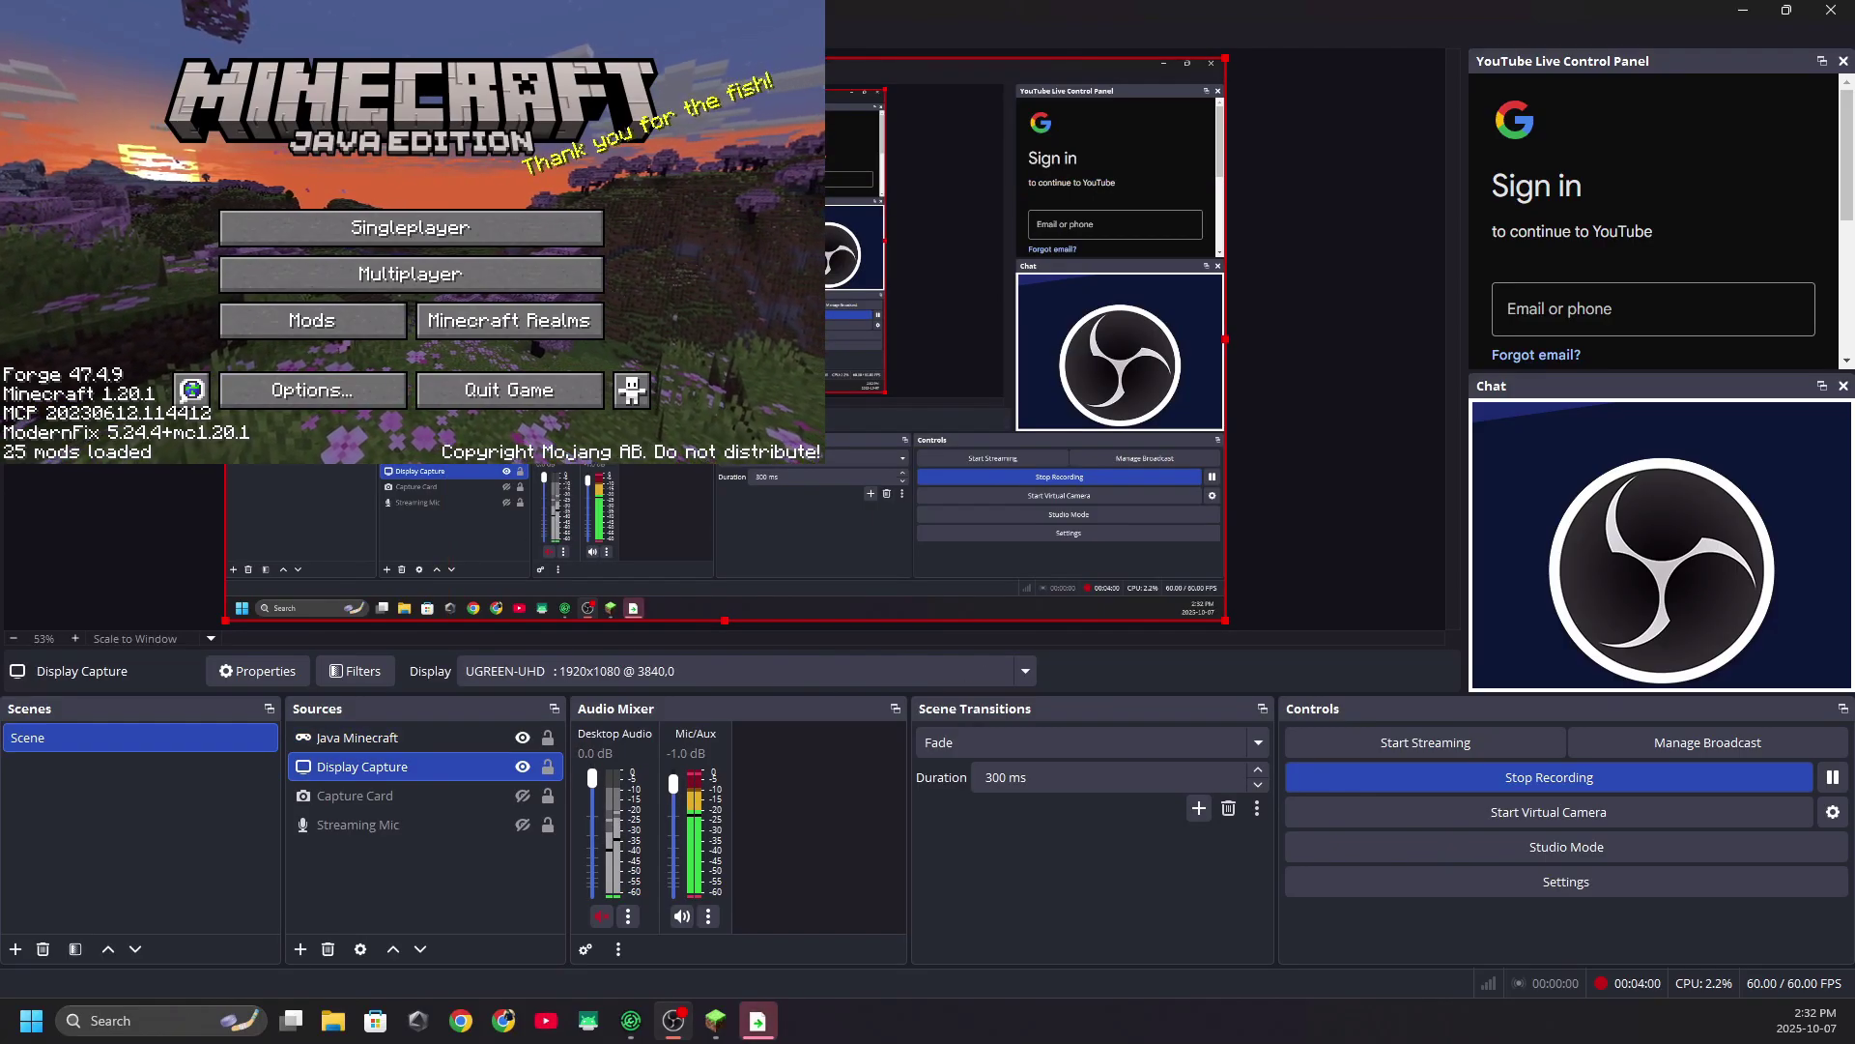
click(354, 795)
right_click(349, 796)
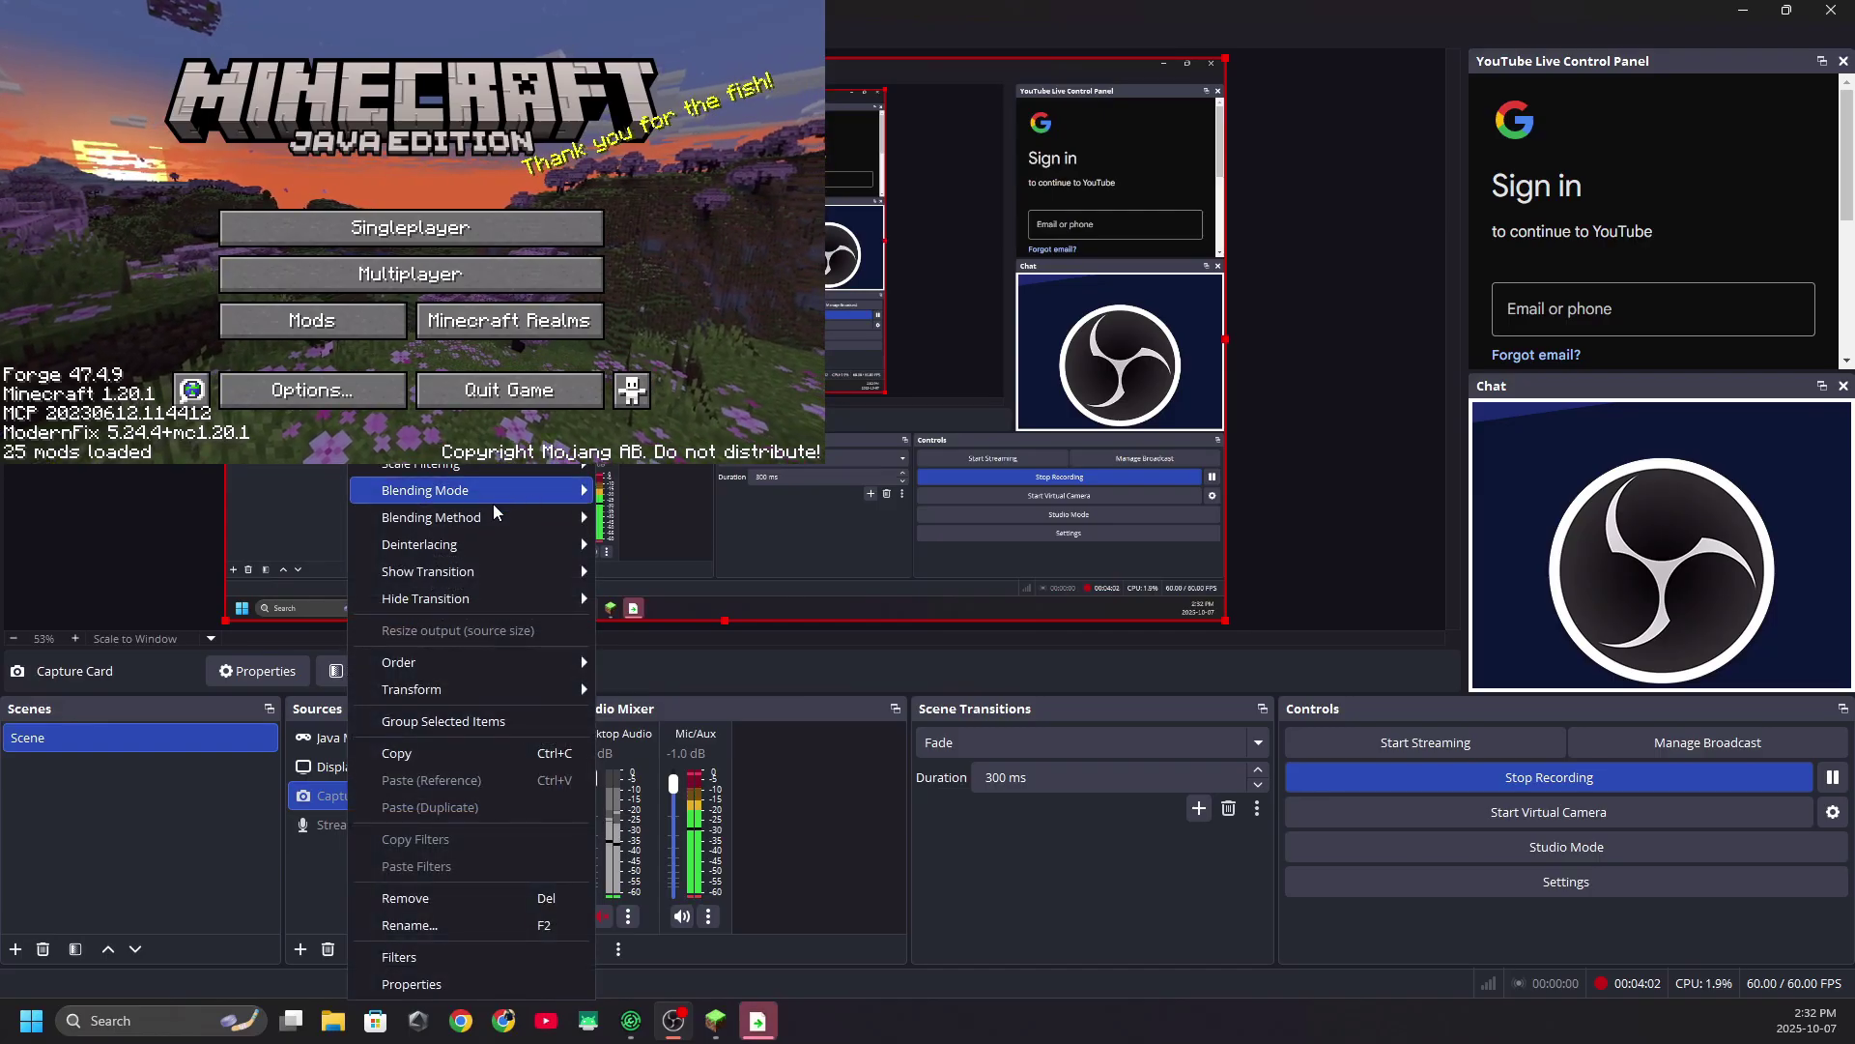
mouse_move(489, 689)
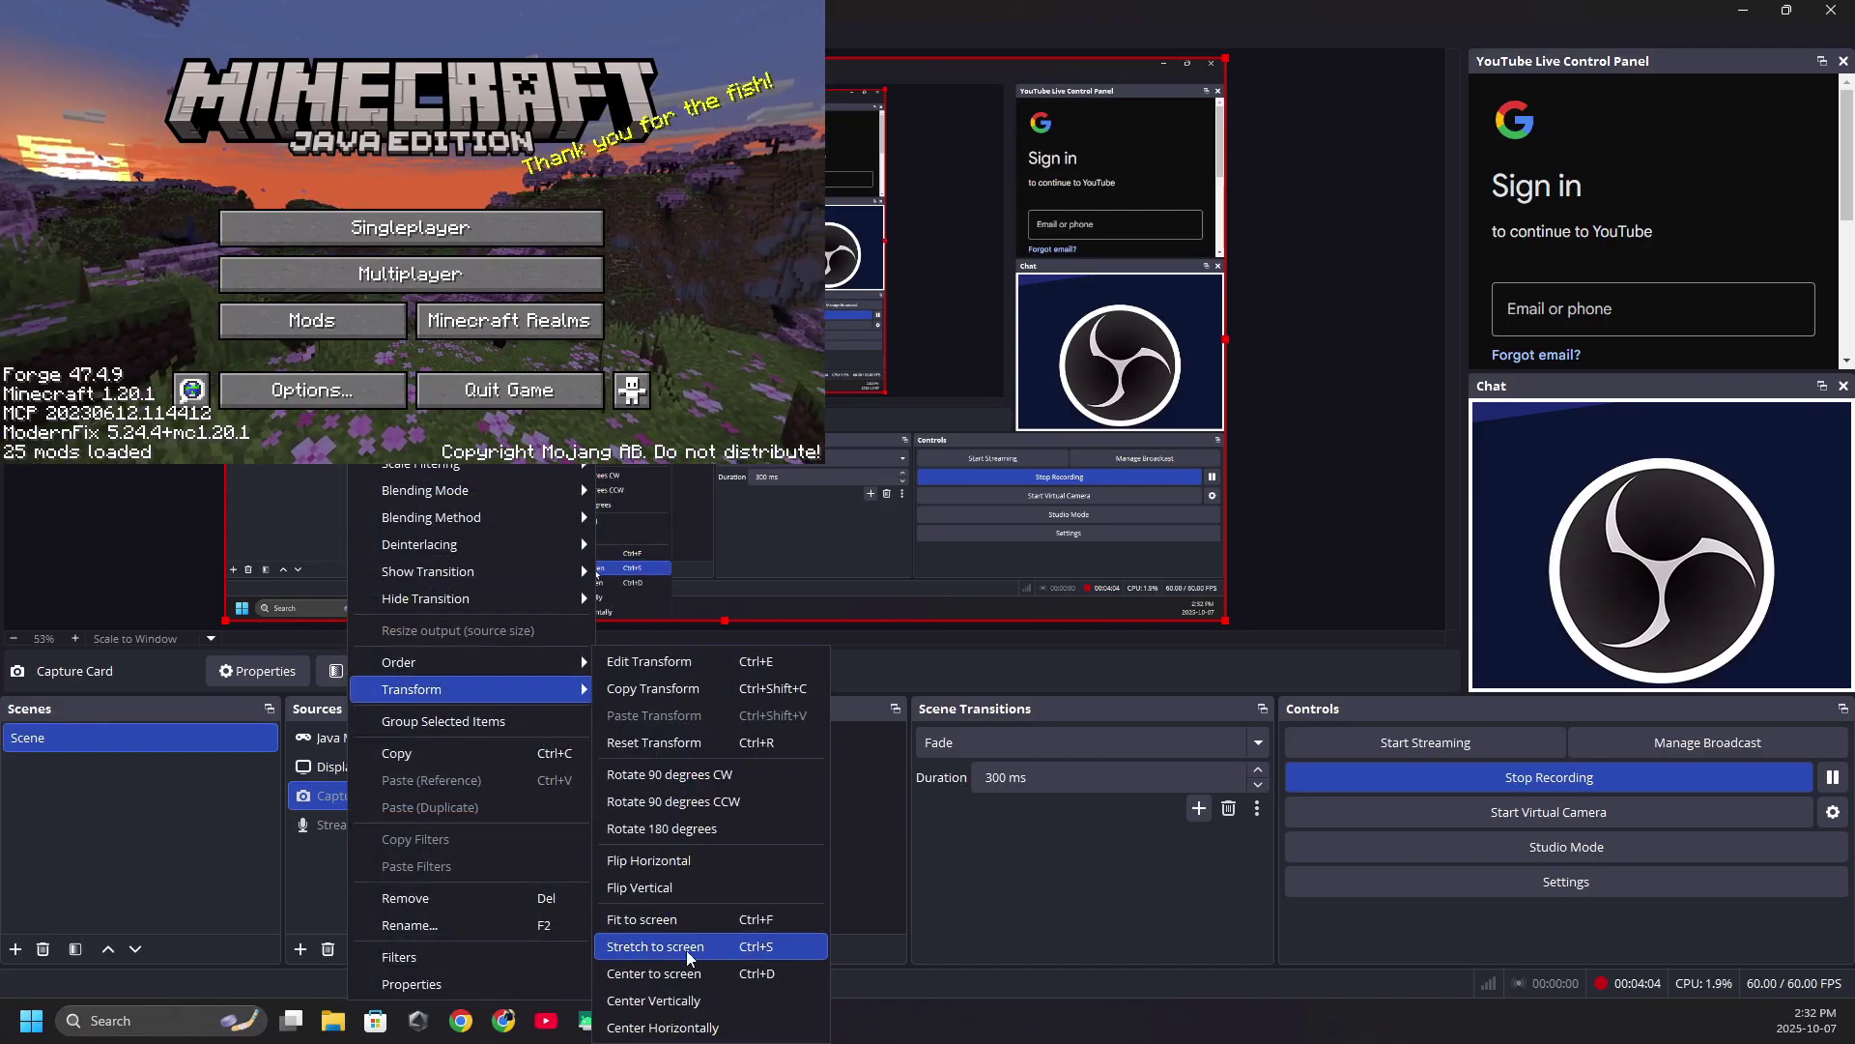
click(686, 959)
Step: Apply Transform > Stretch to screen to the Java Minecraft source
click(502, 738)
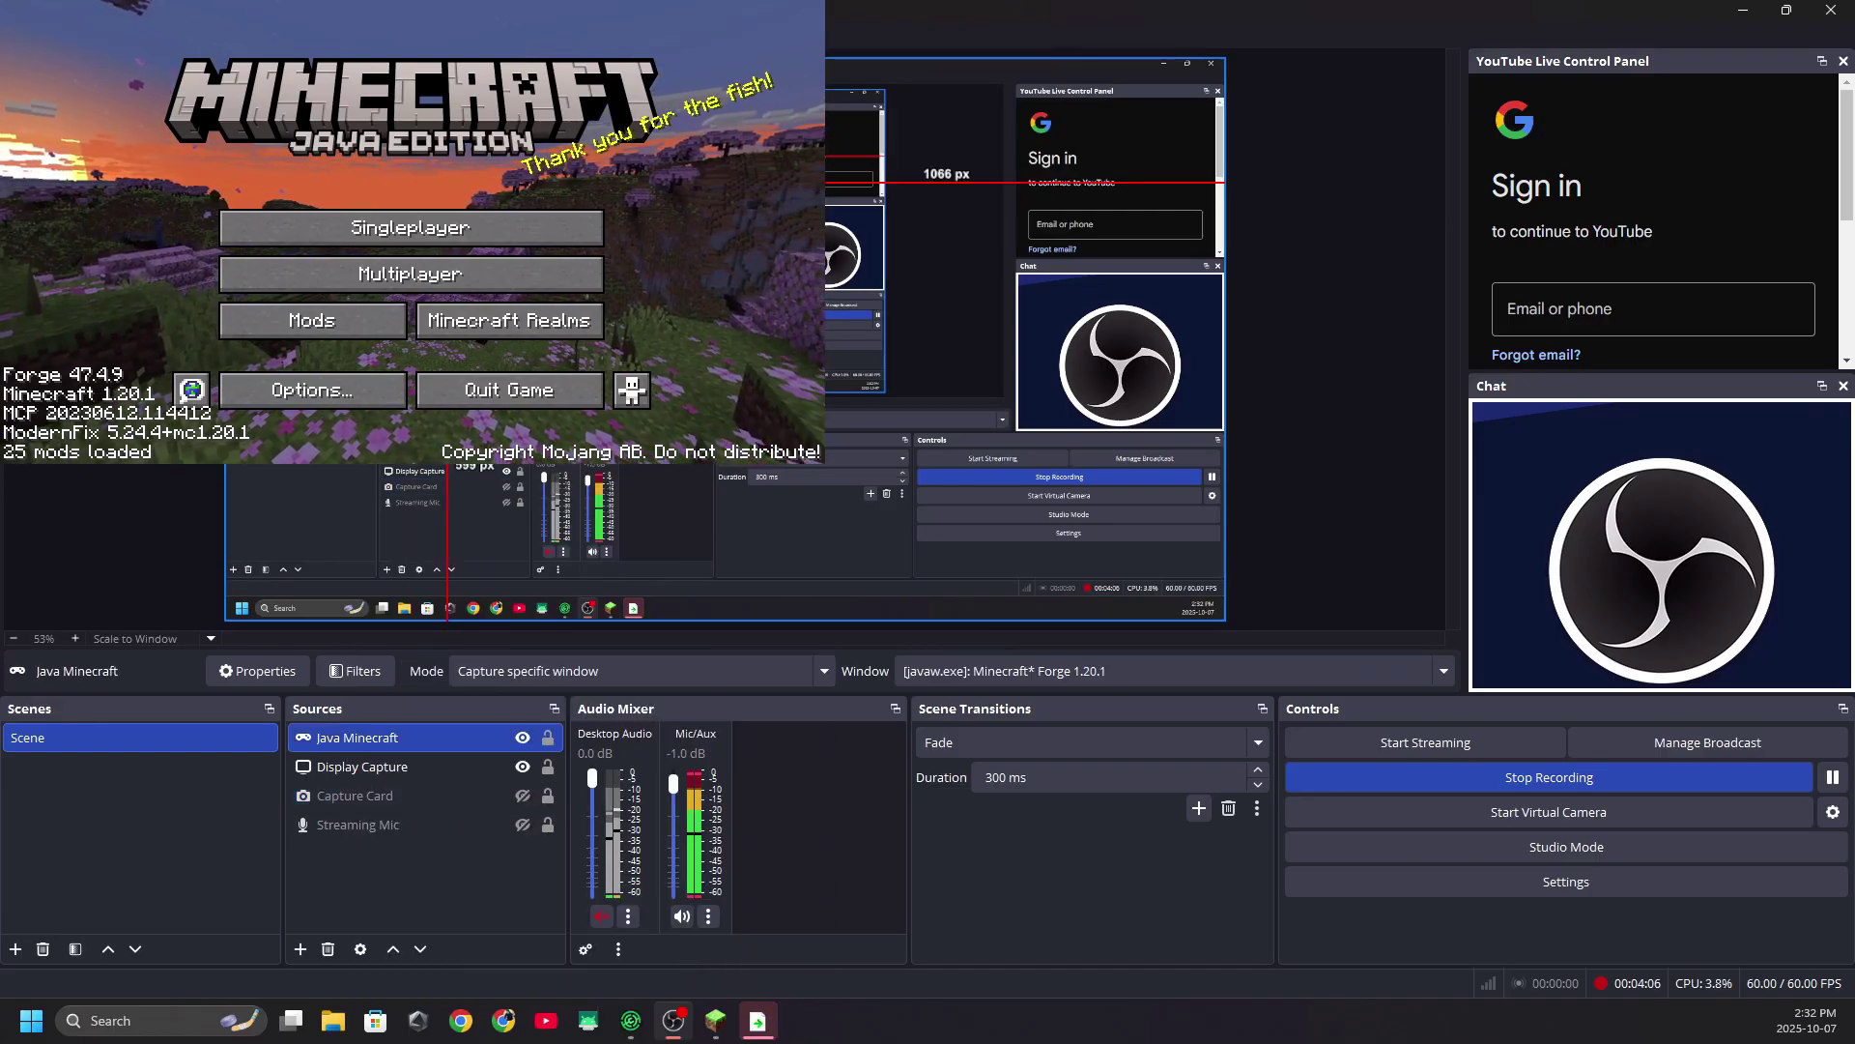
right_click(509, 738)
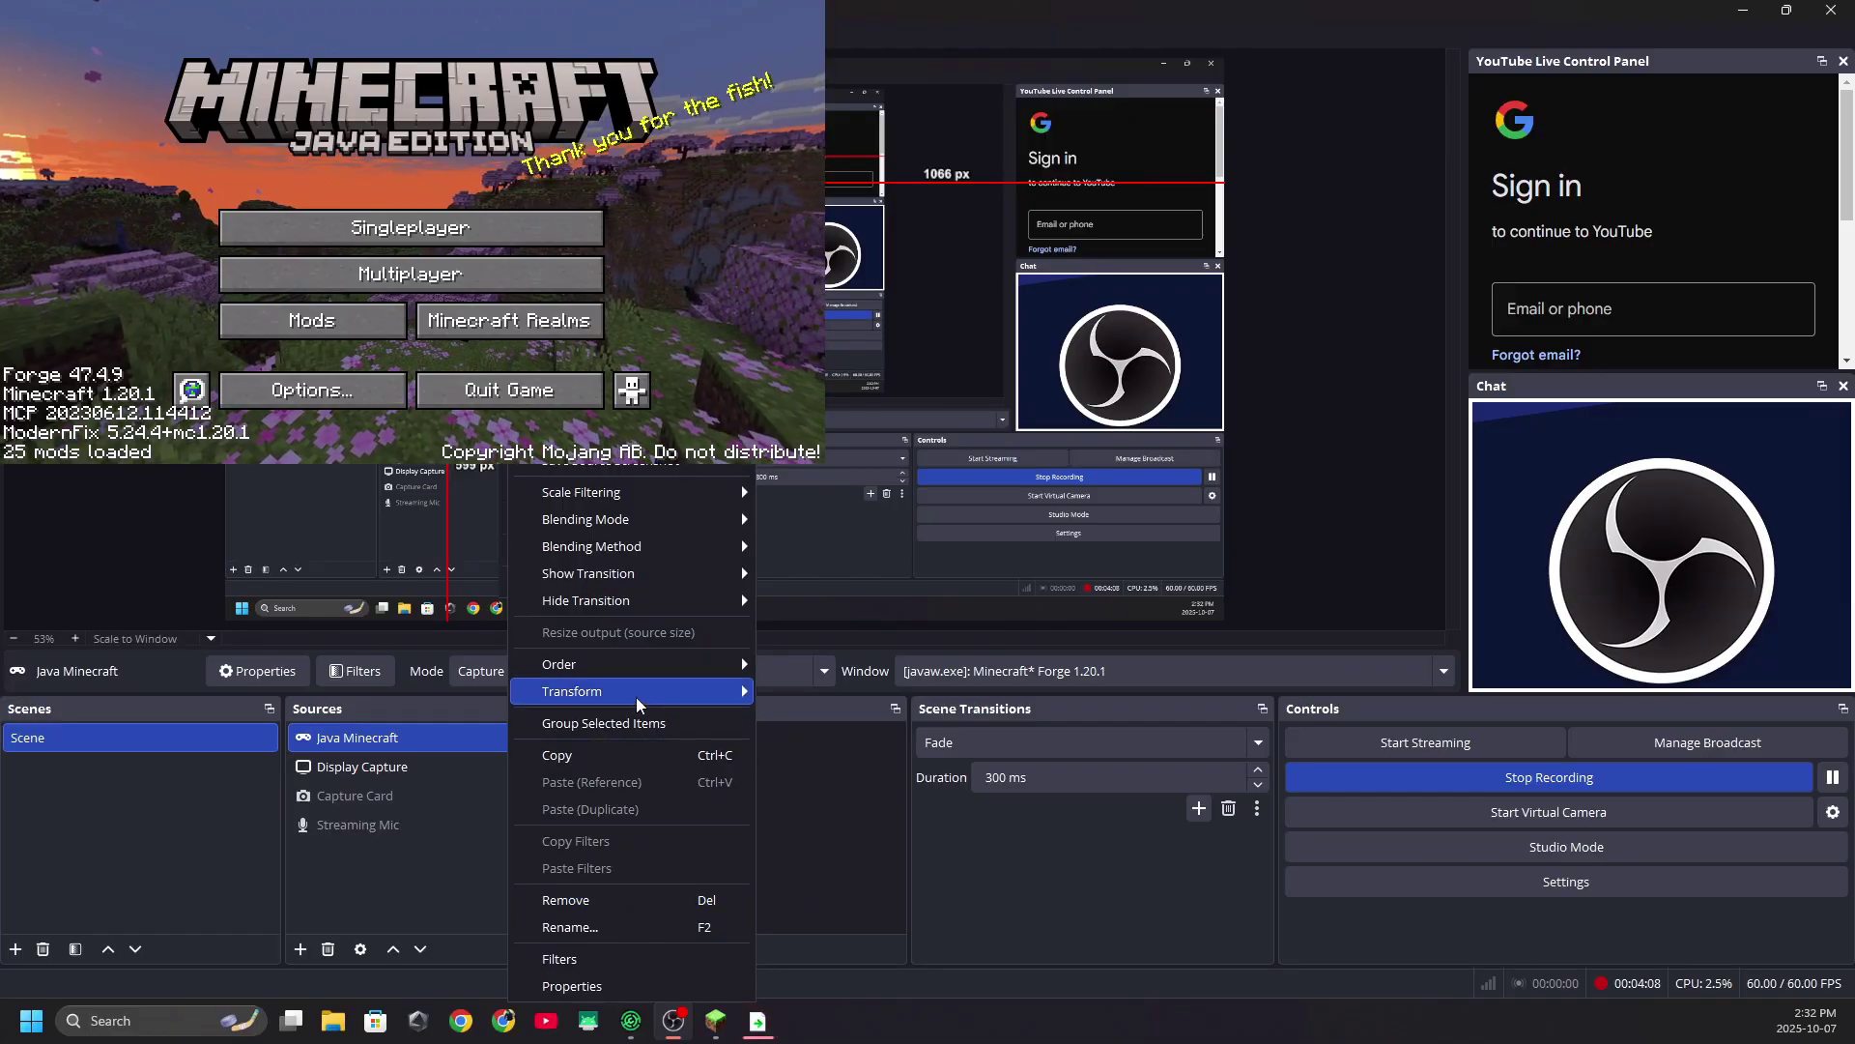
mouse_move(580, 691)
click(831, 945)
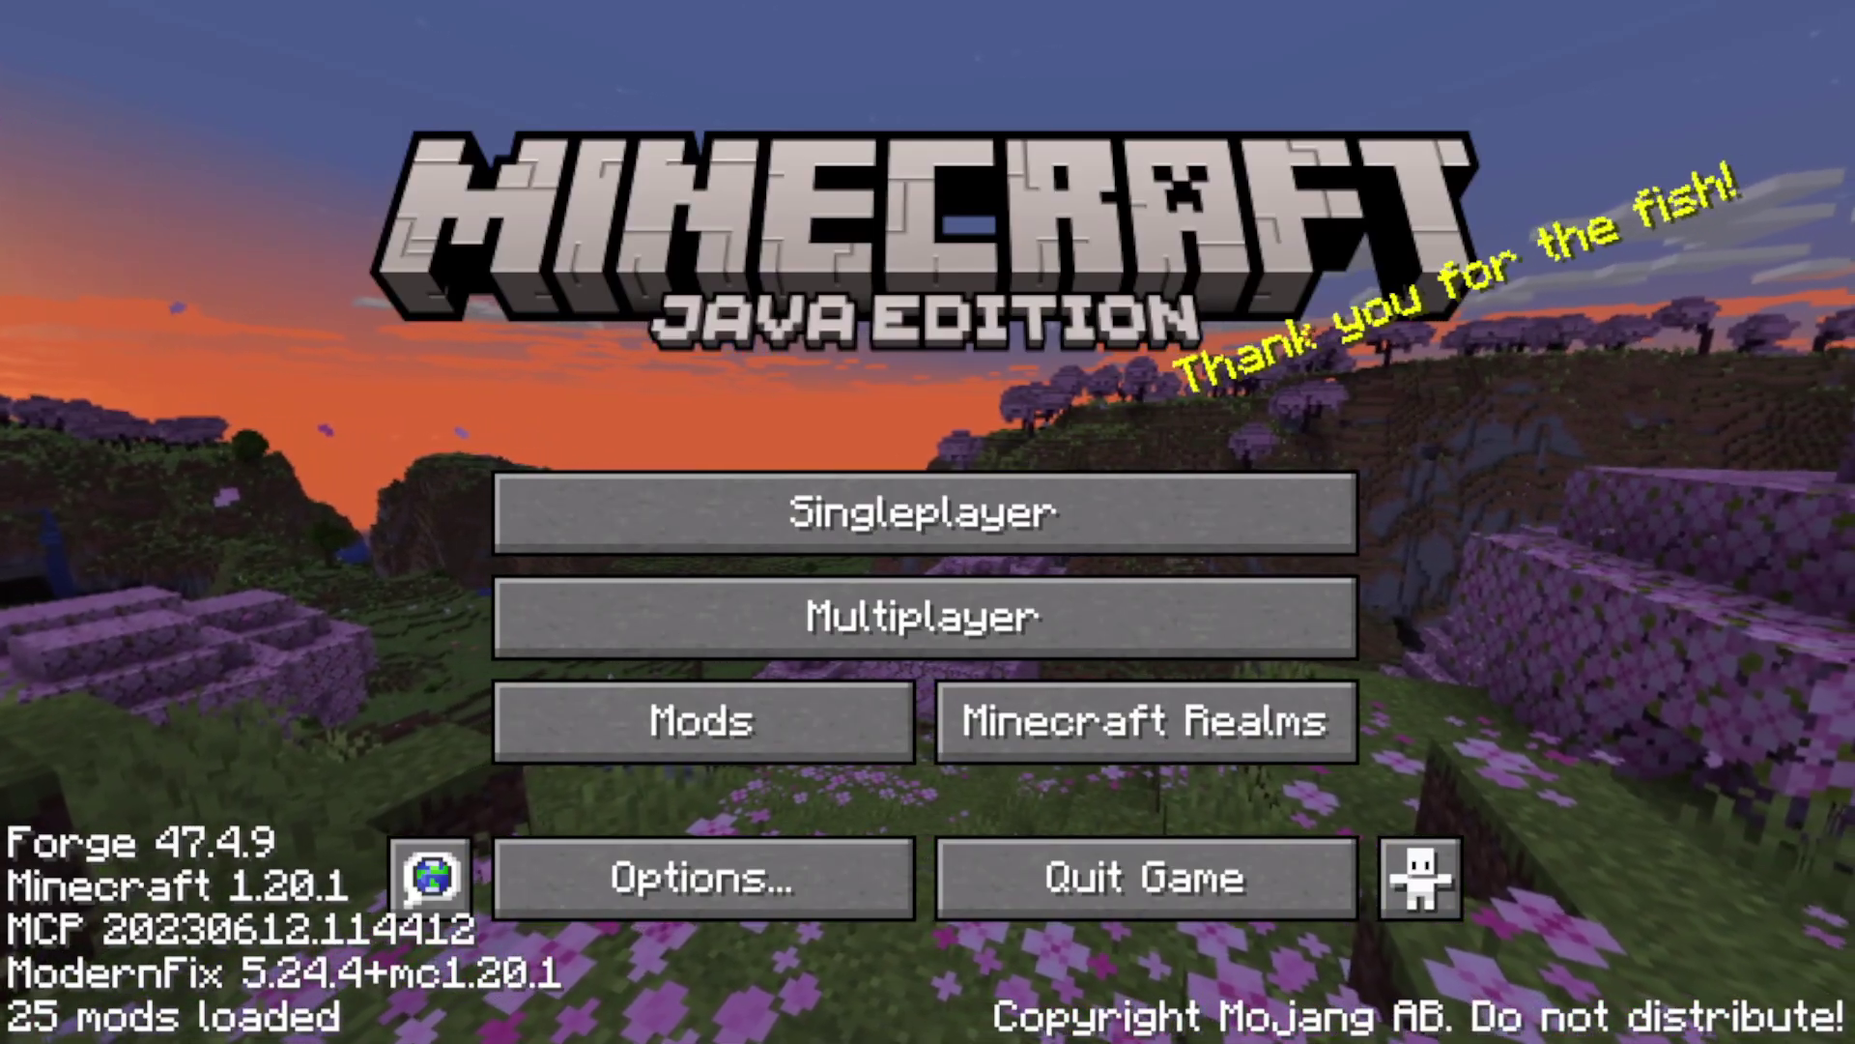
Step: Toggle Minecraft into fullscreen with F11 and start a new Singleplayer world
key(F11)
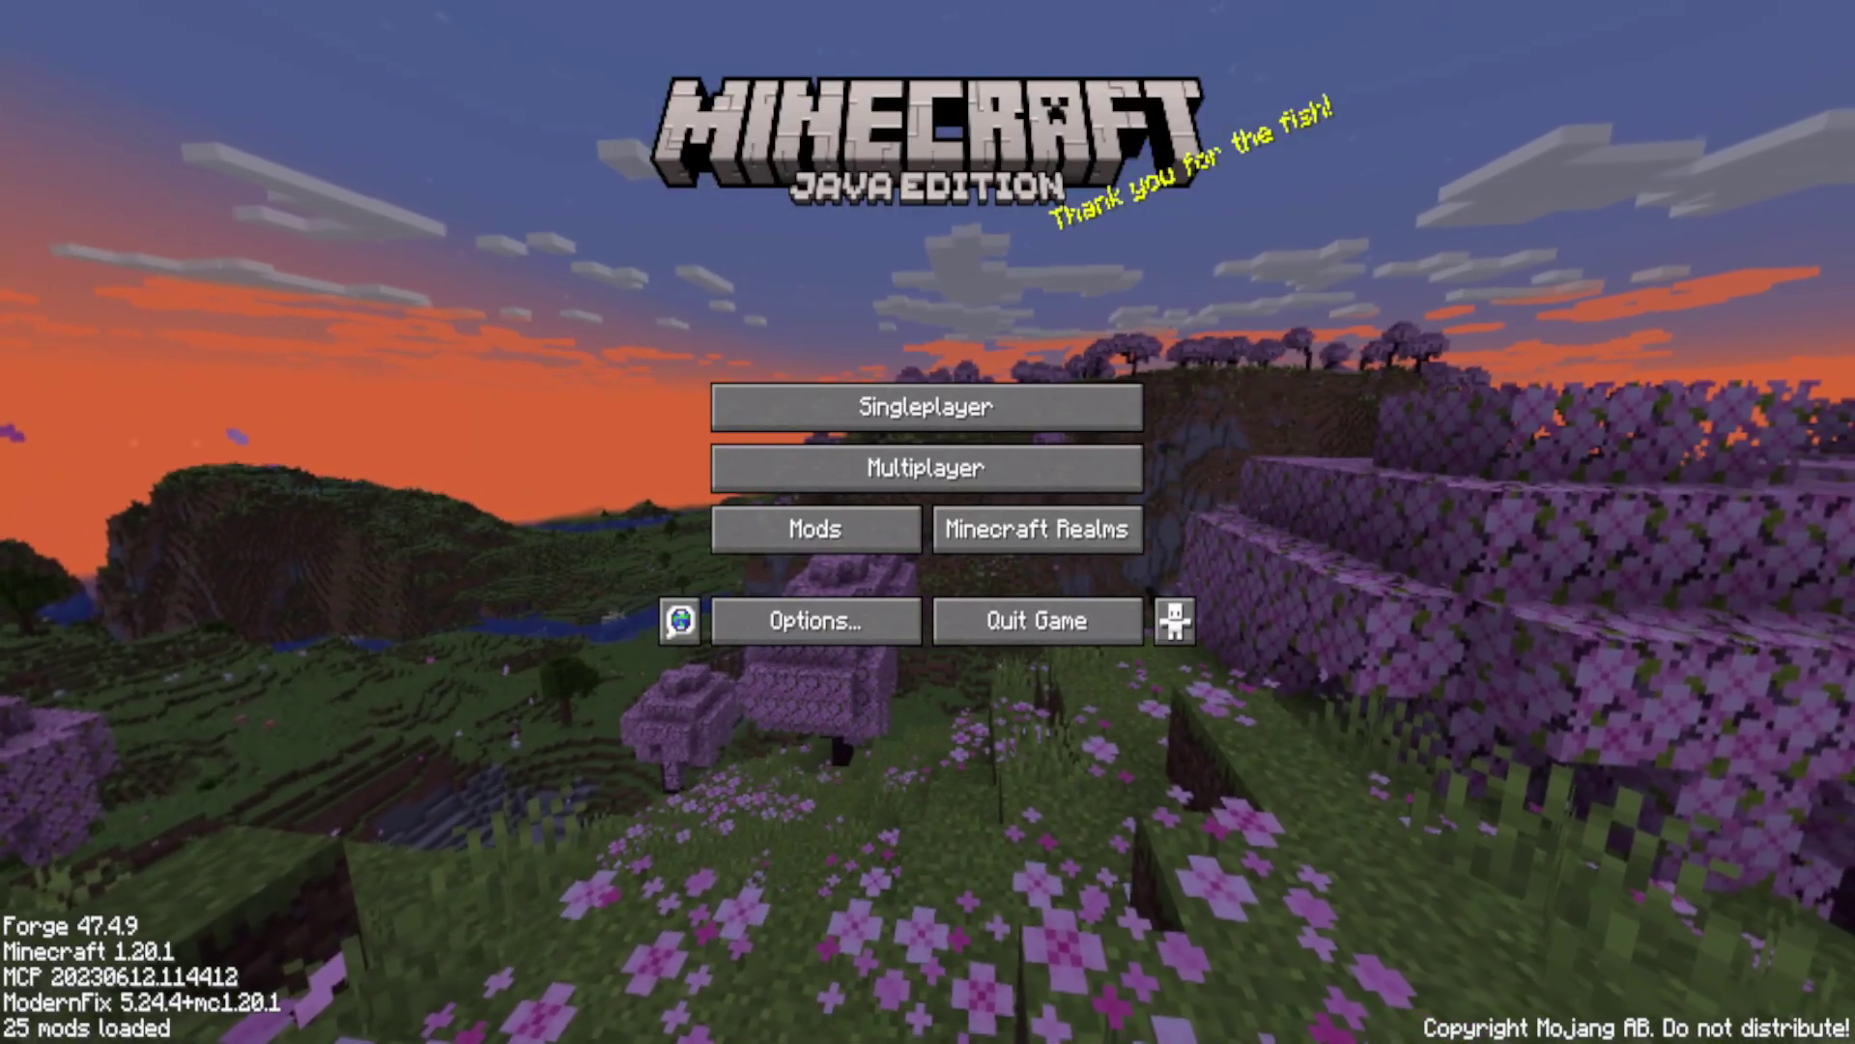
key(F11)
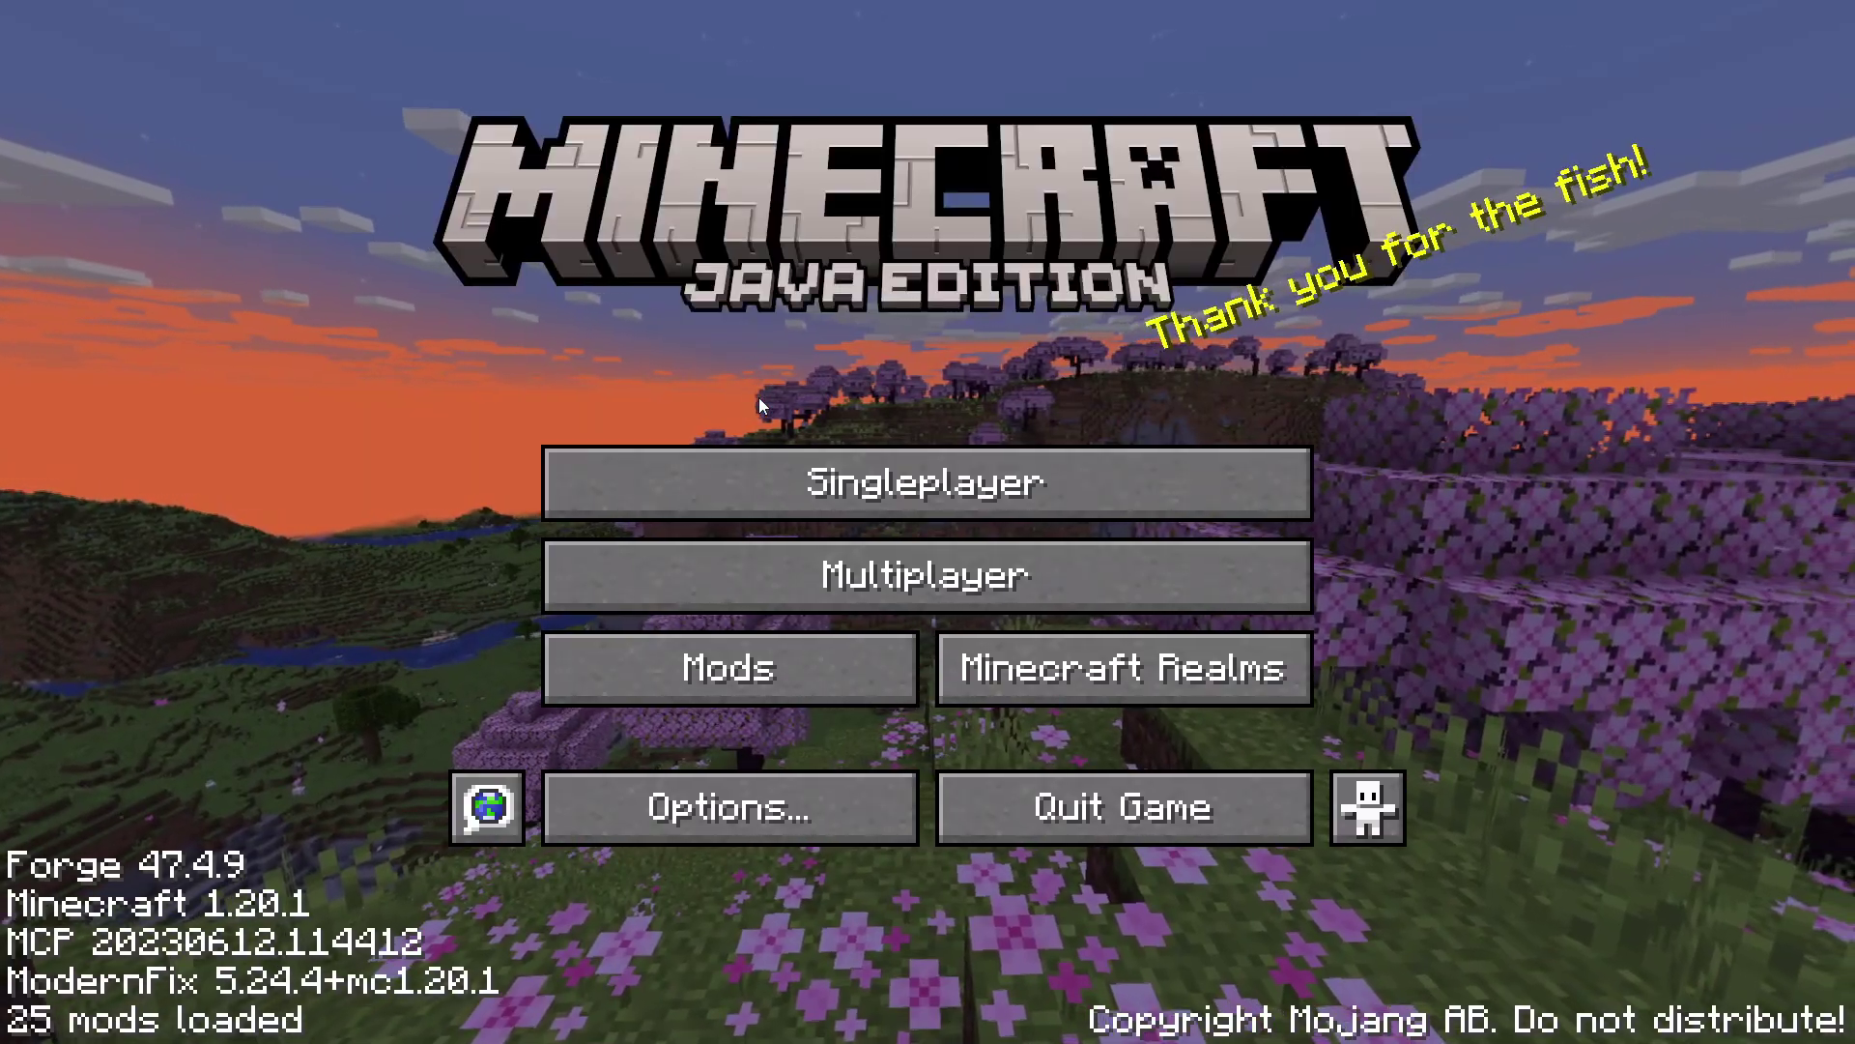
key(F11)
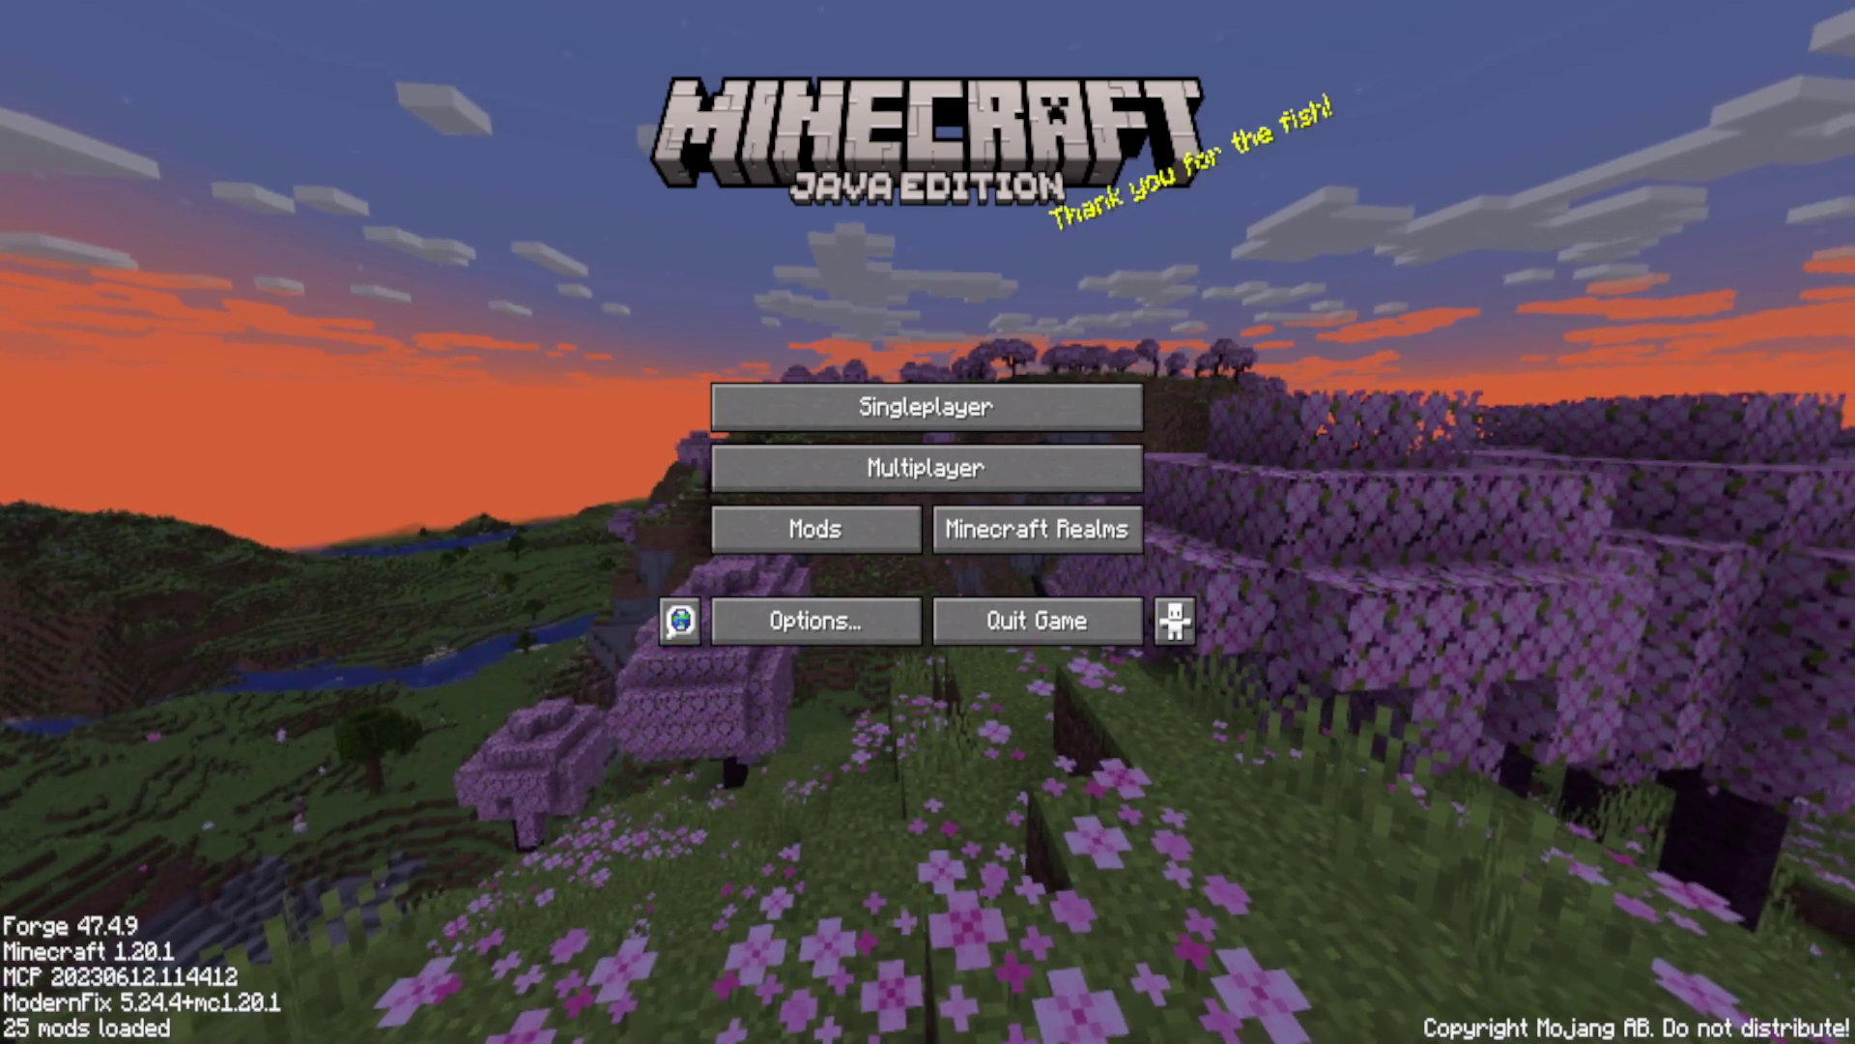
key(F11)
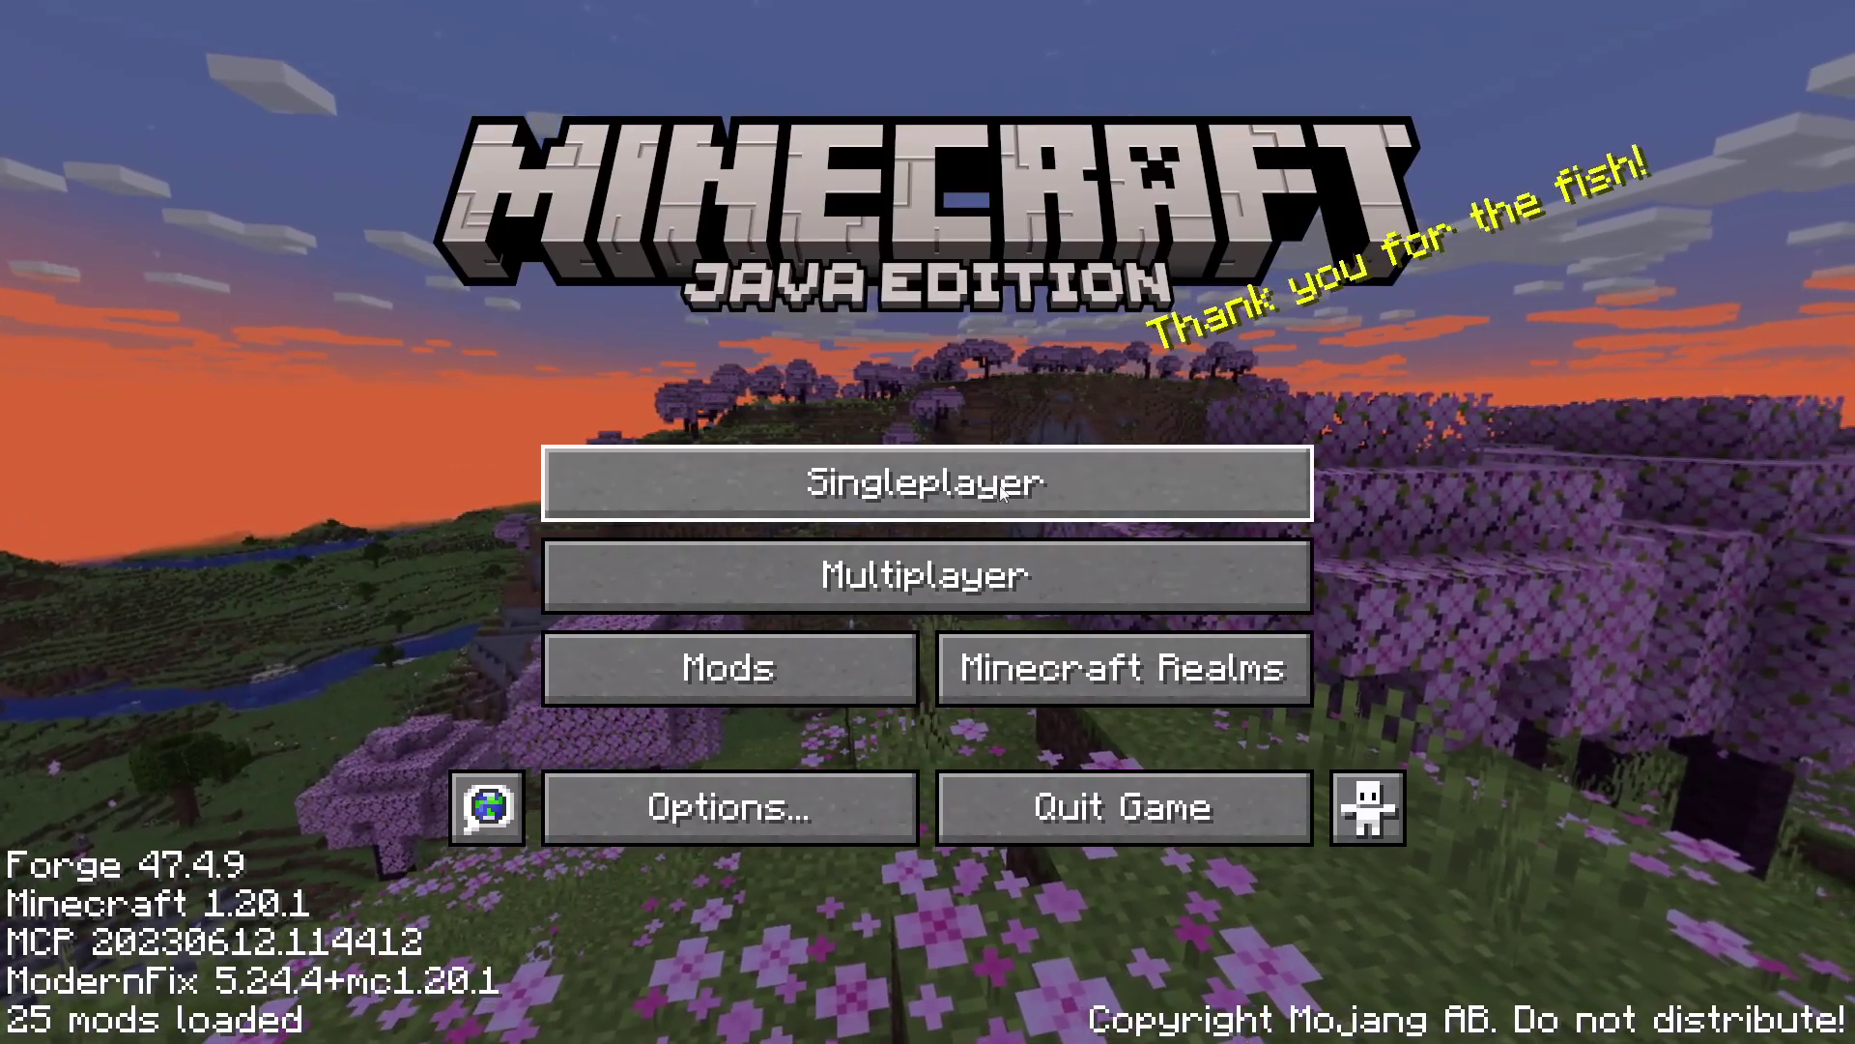
click(837, 467)
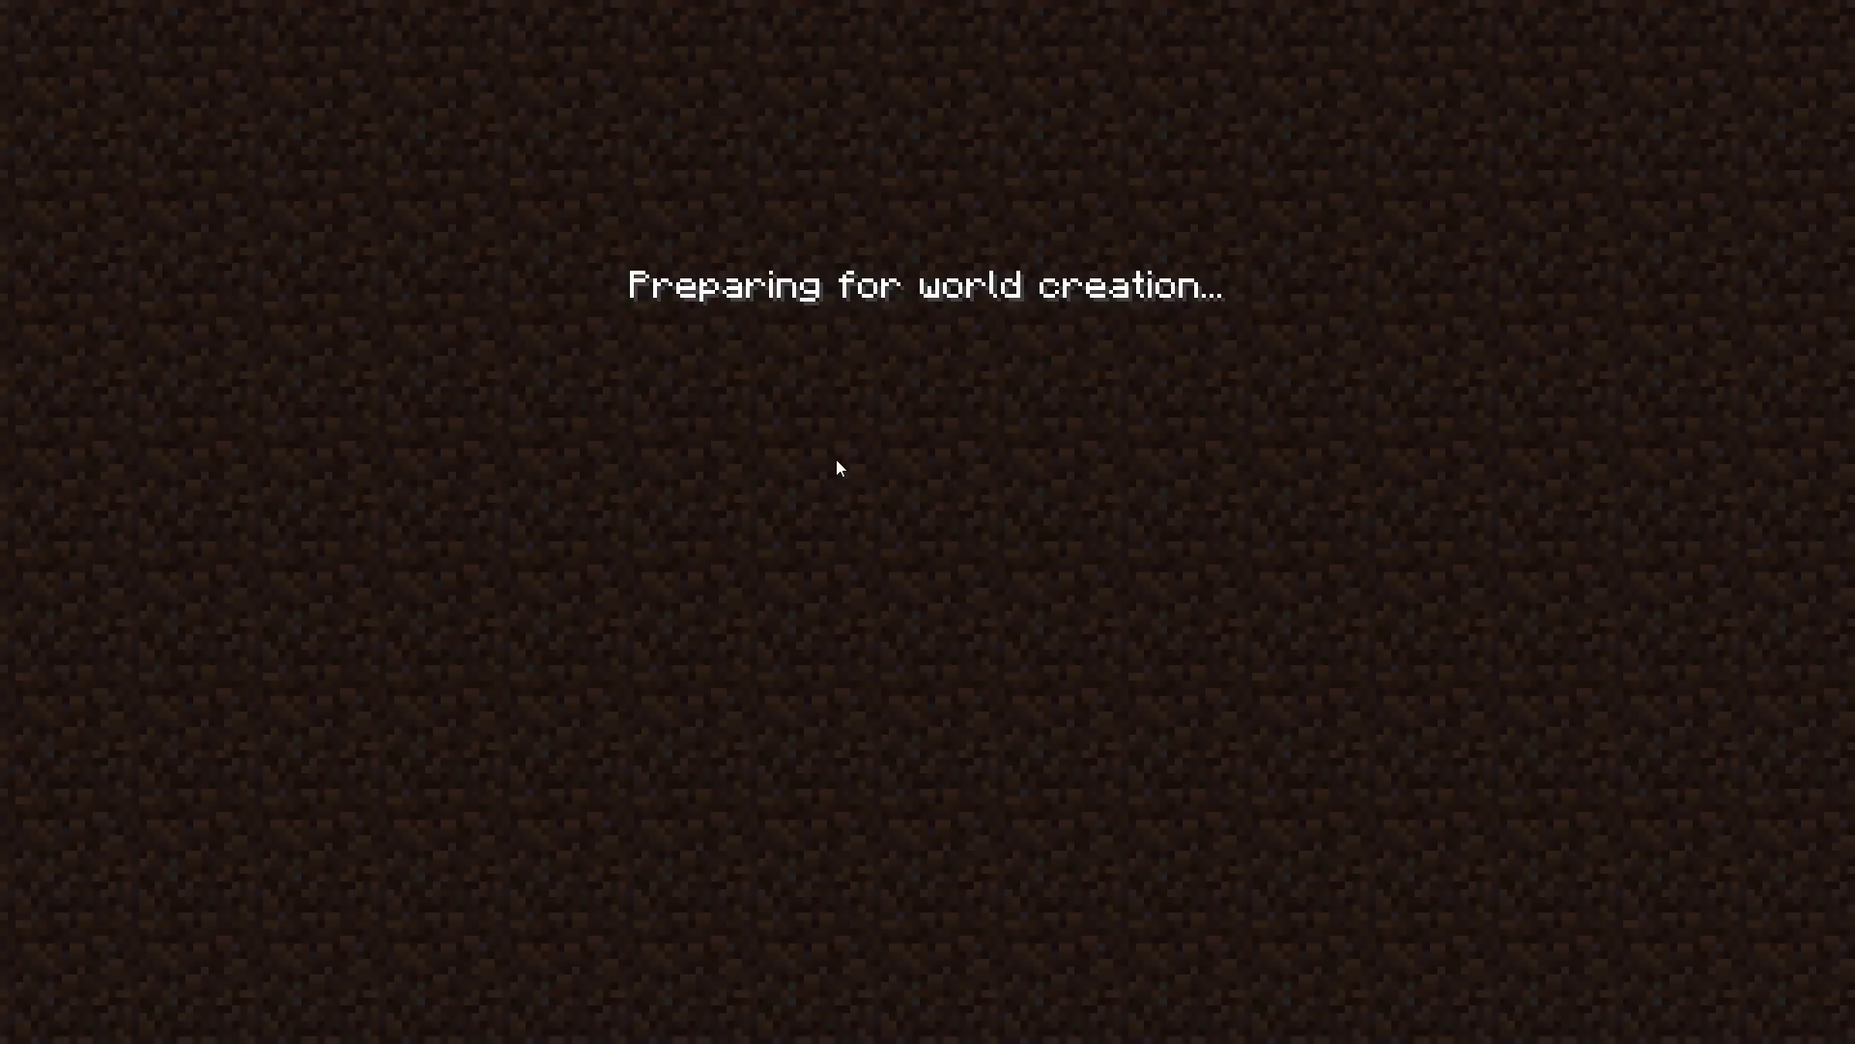
Step: Create a new Hard-difficulty survival world, then break grass to collect wheat seeds
click(1285, 479)
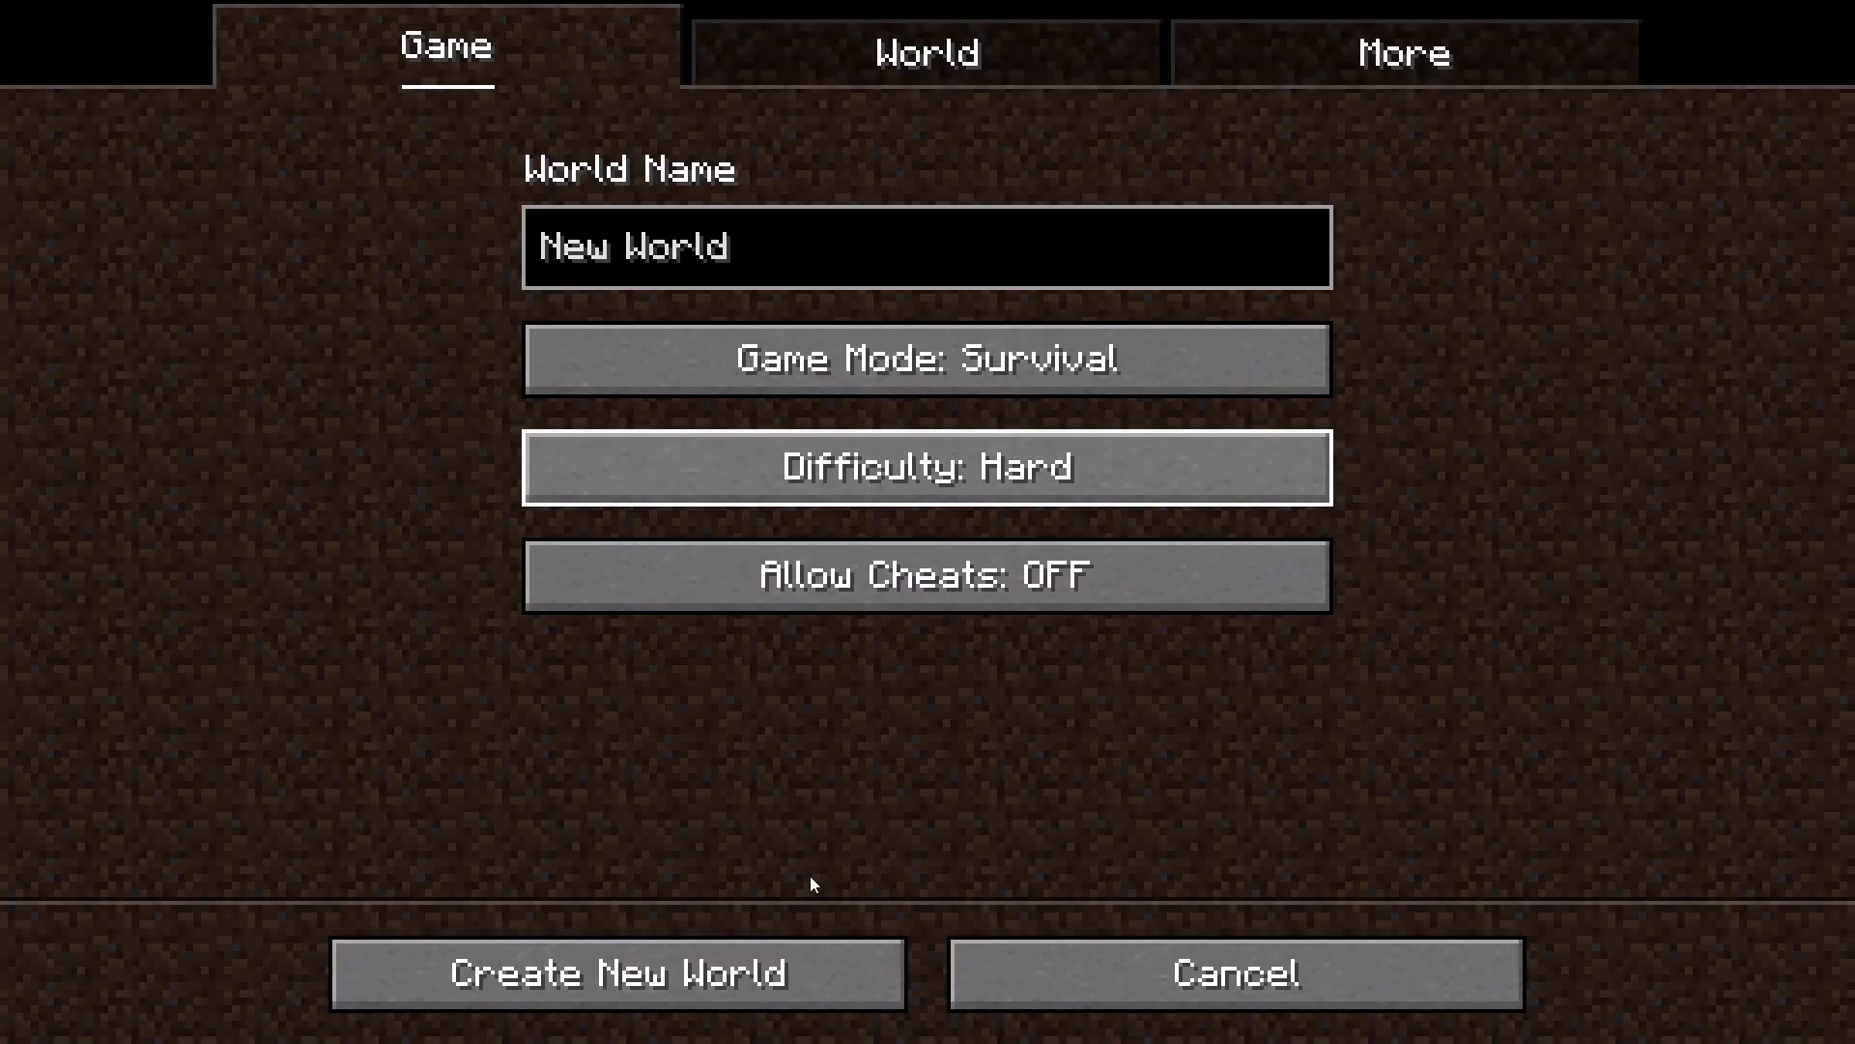
click(735, 985)
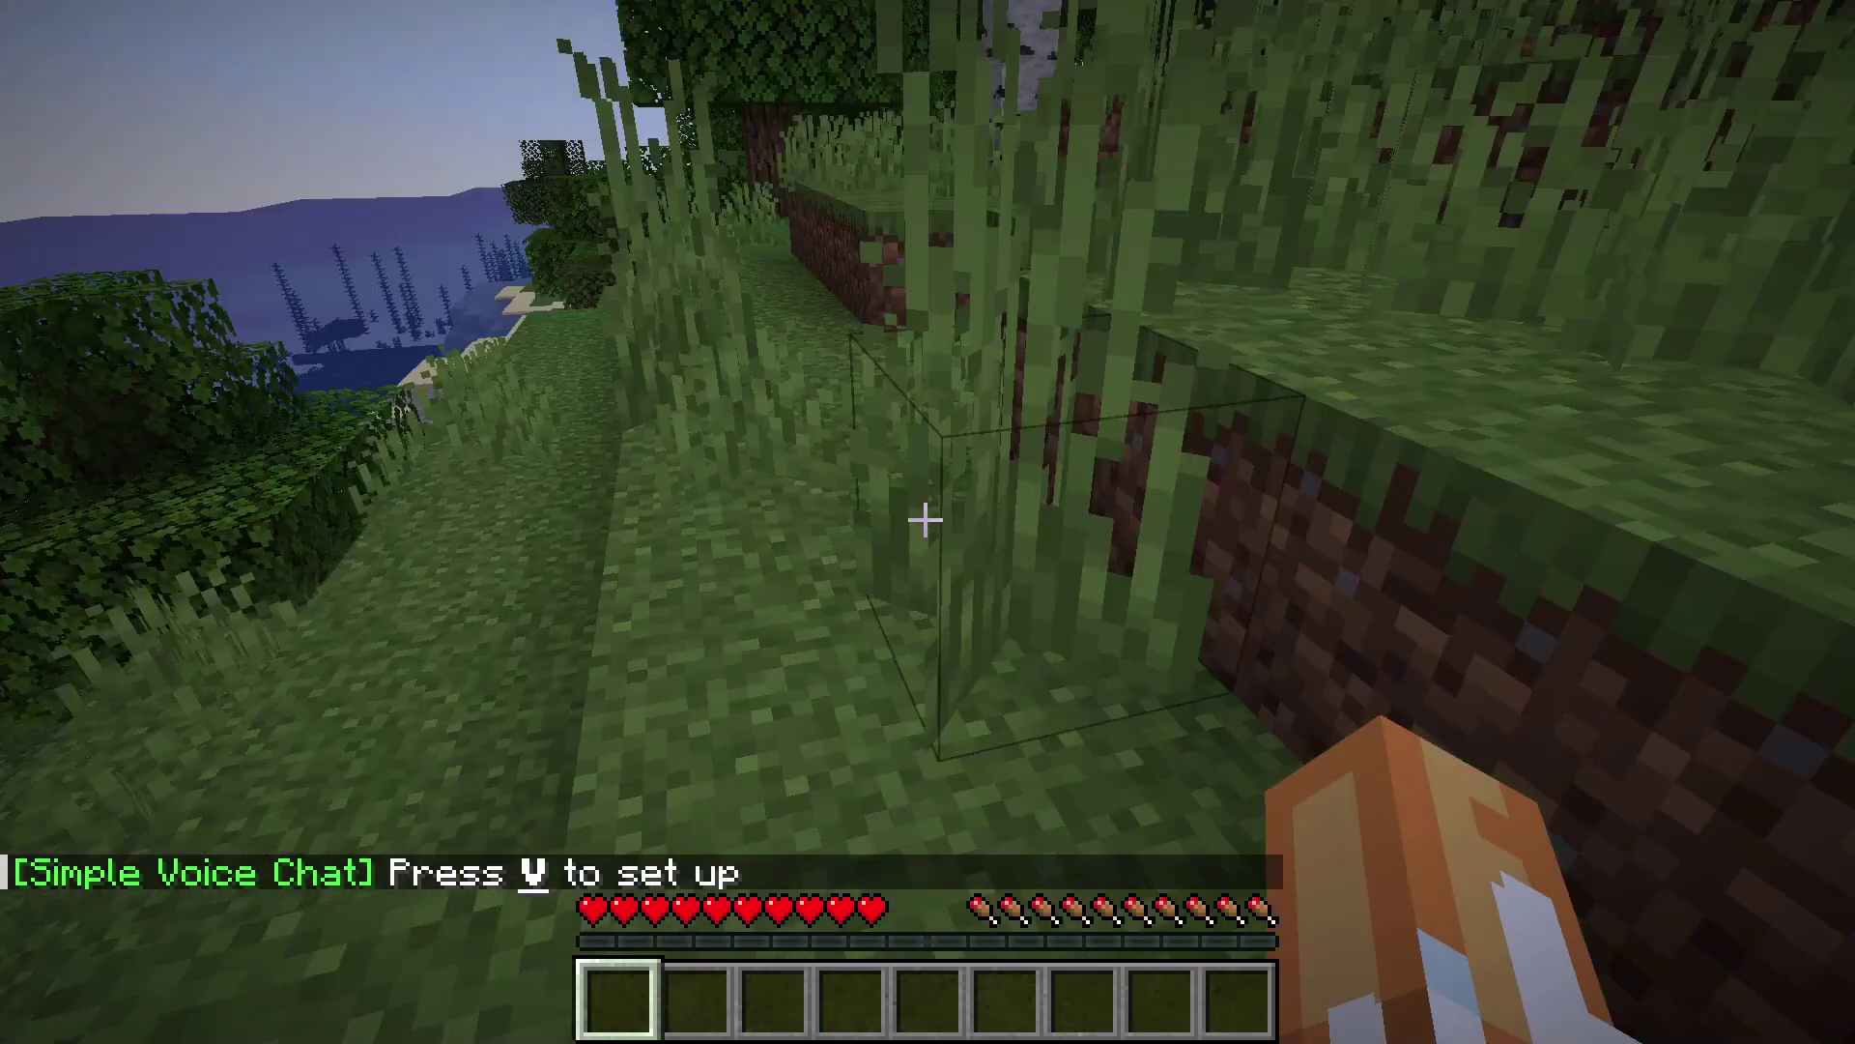
click(926, 520)
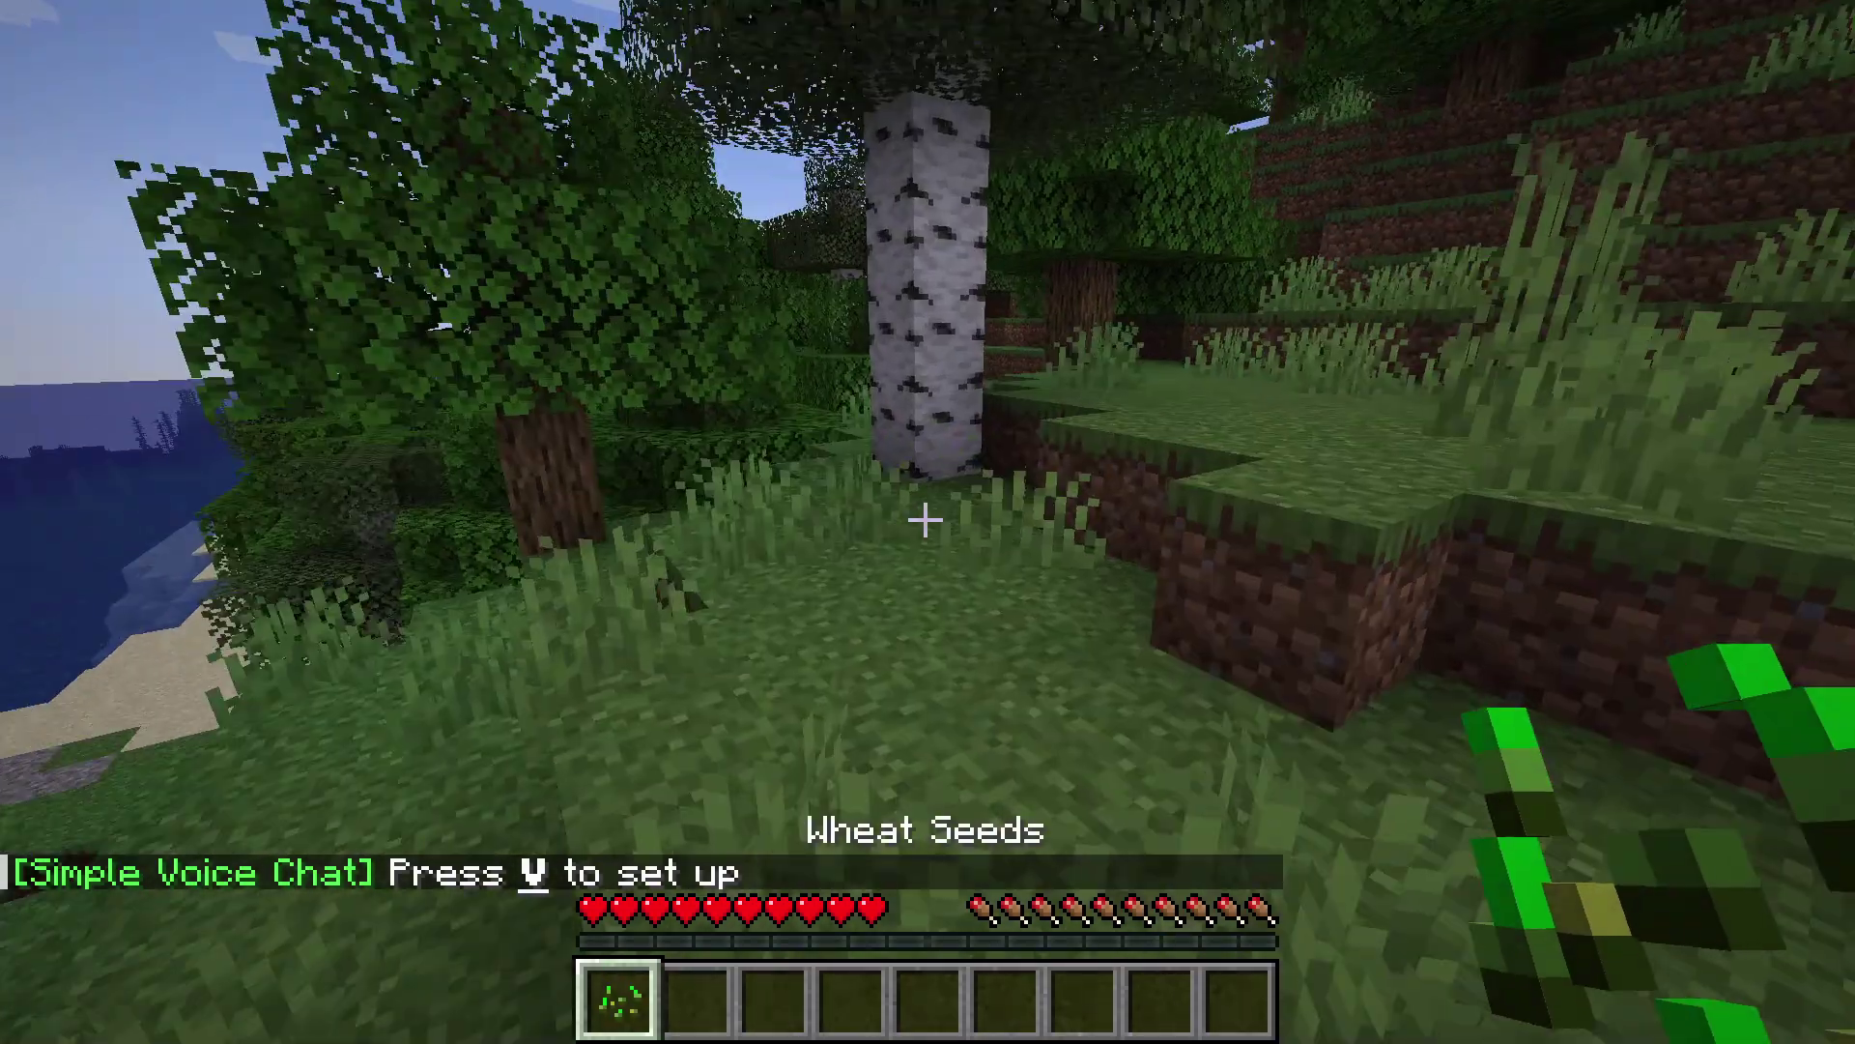
Step: Walk to the birch tree and mine a birch log, then hit the stone block overhead
key(w)
key(w)
click(926, 520)
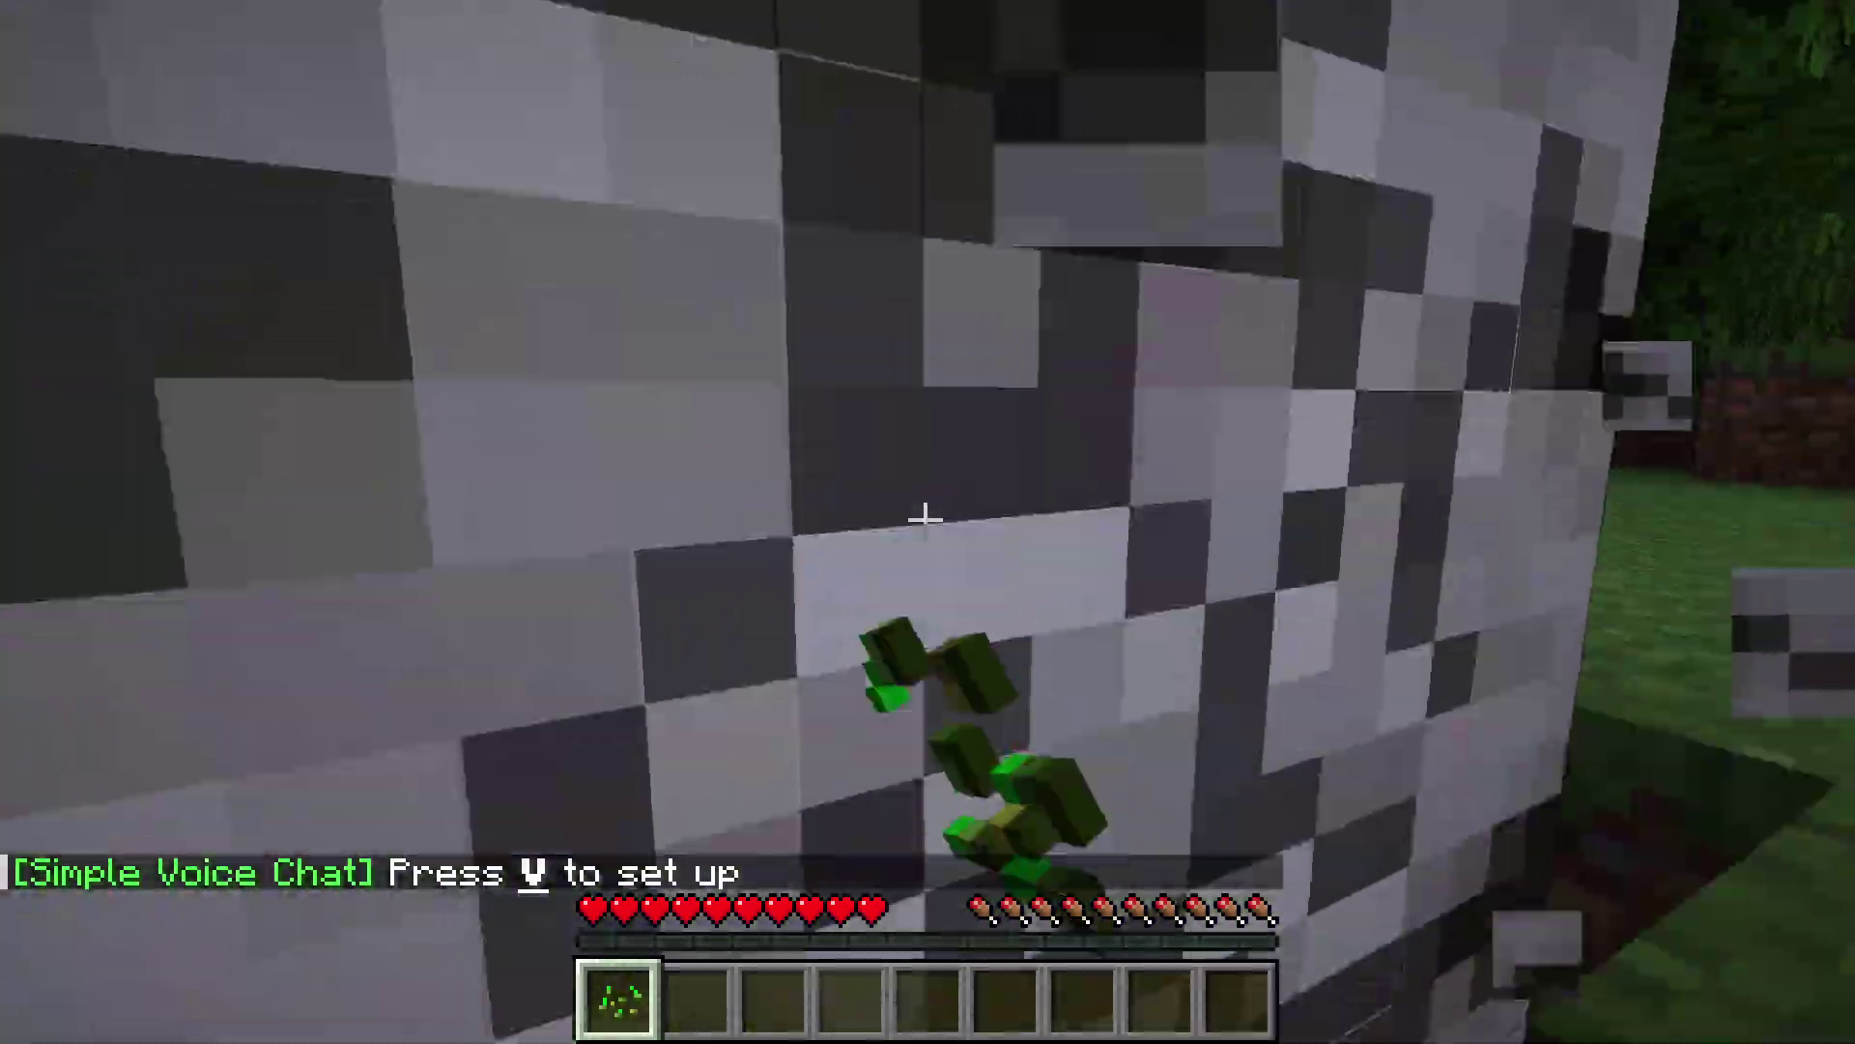
click(926, 519)
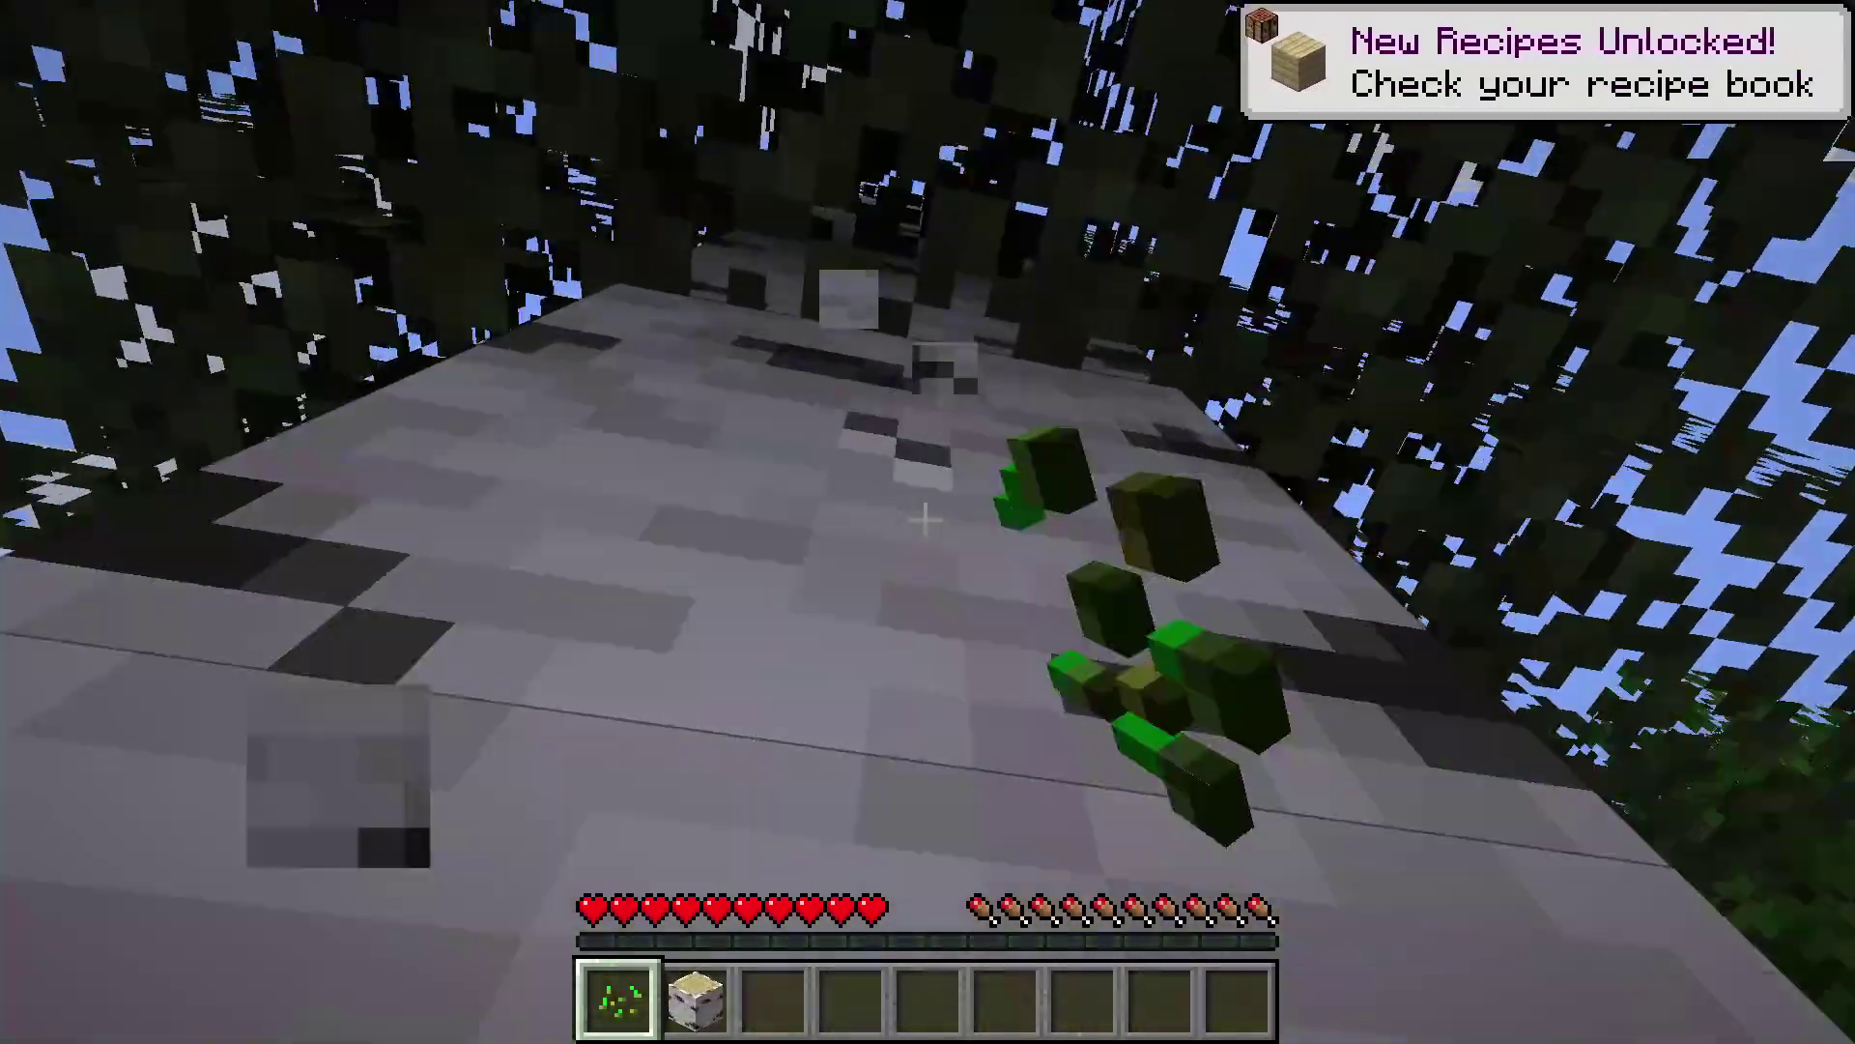
click(925, 520)
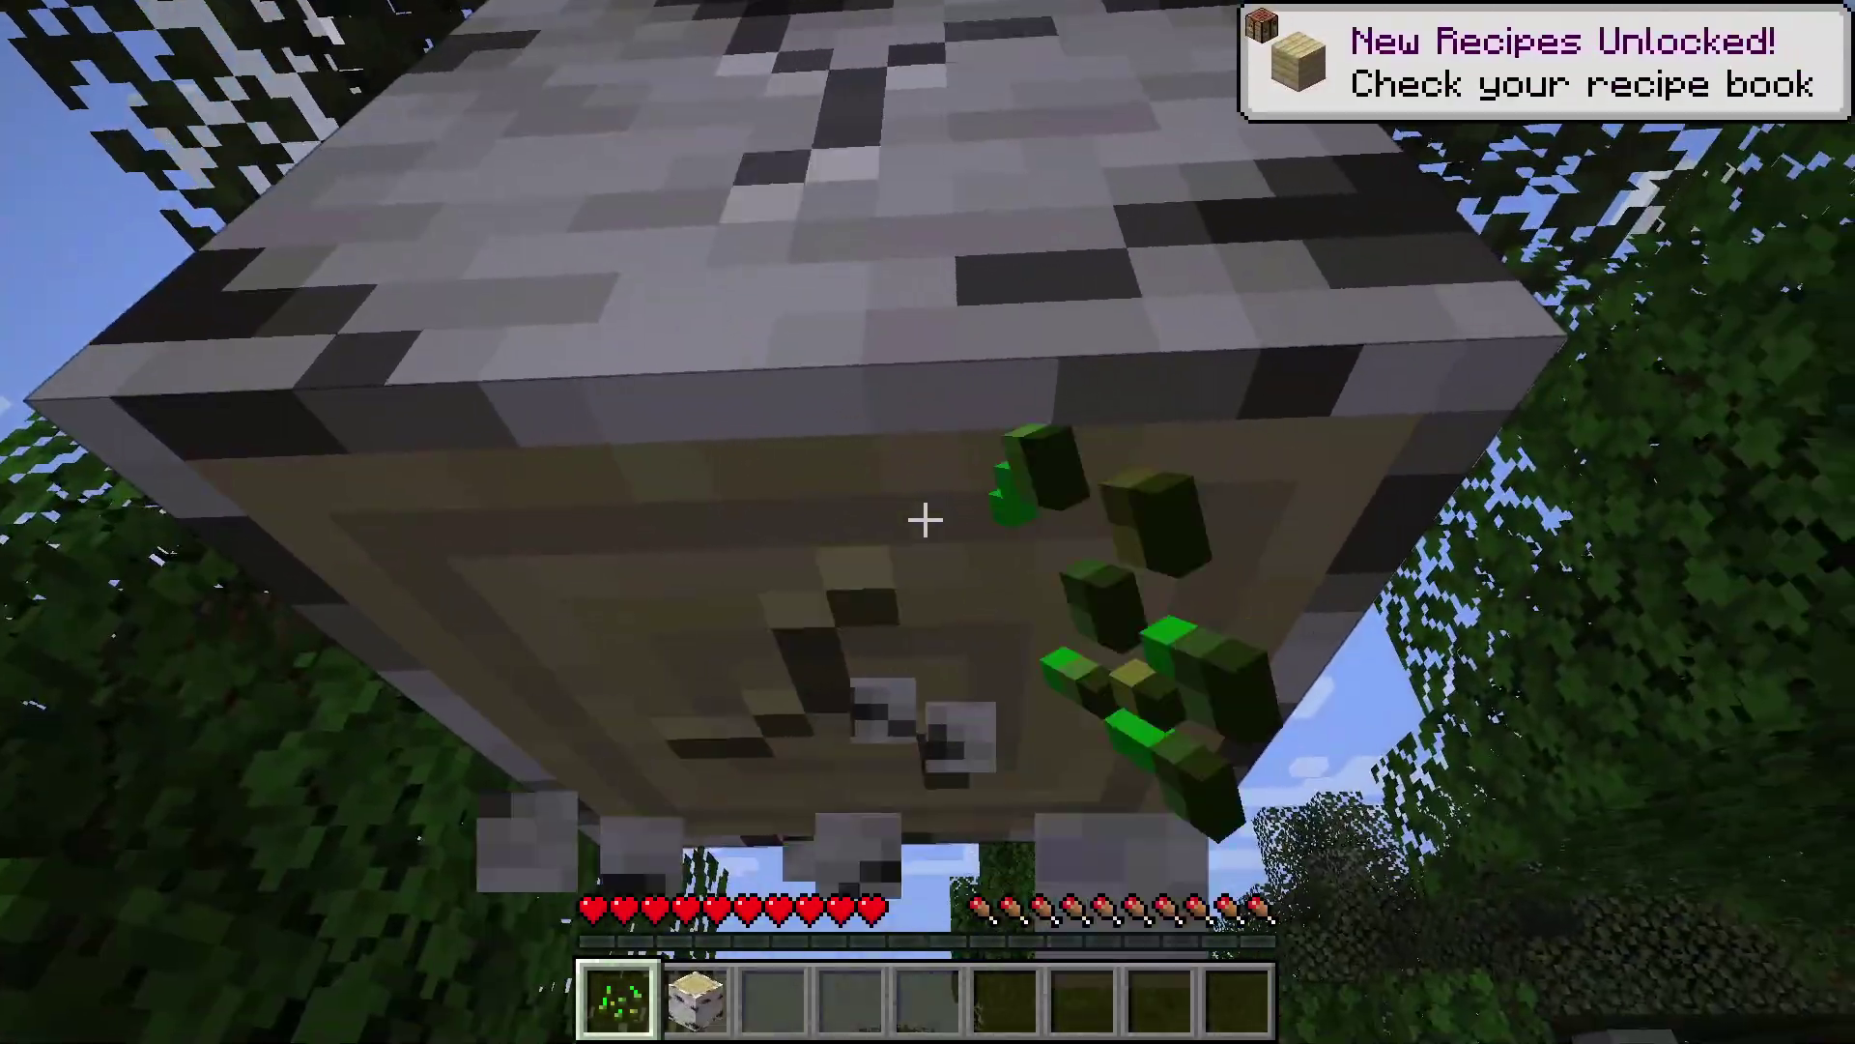